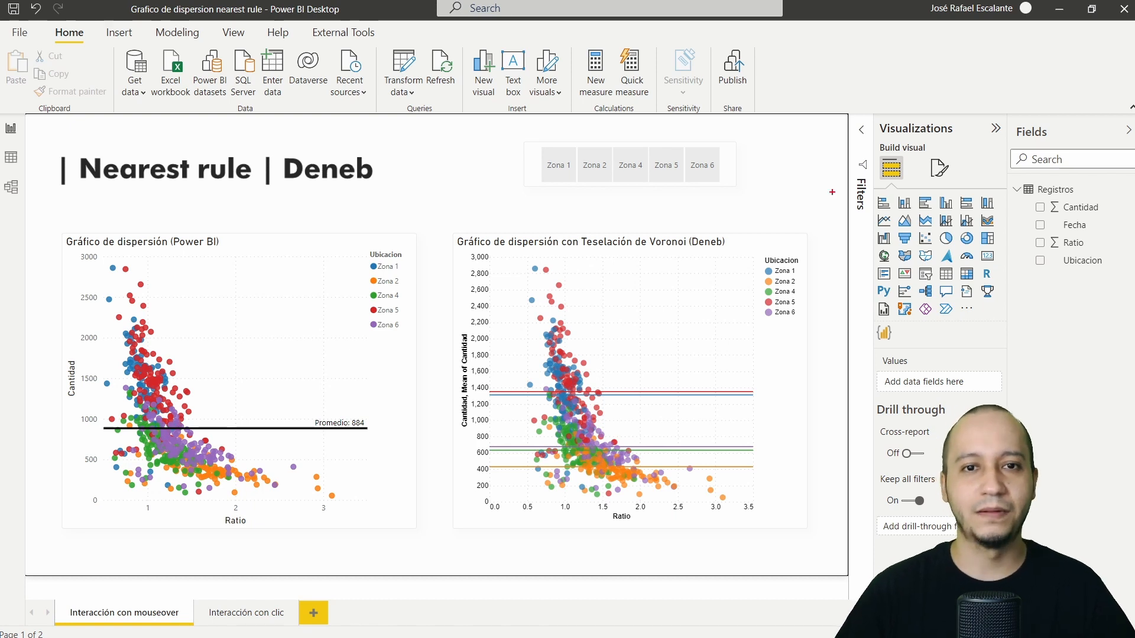
drag(443, 216, 821, 547)
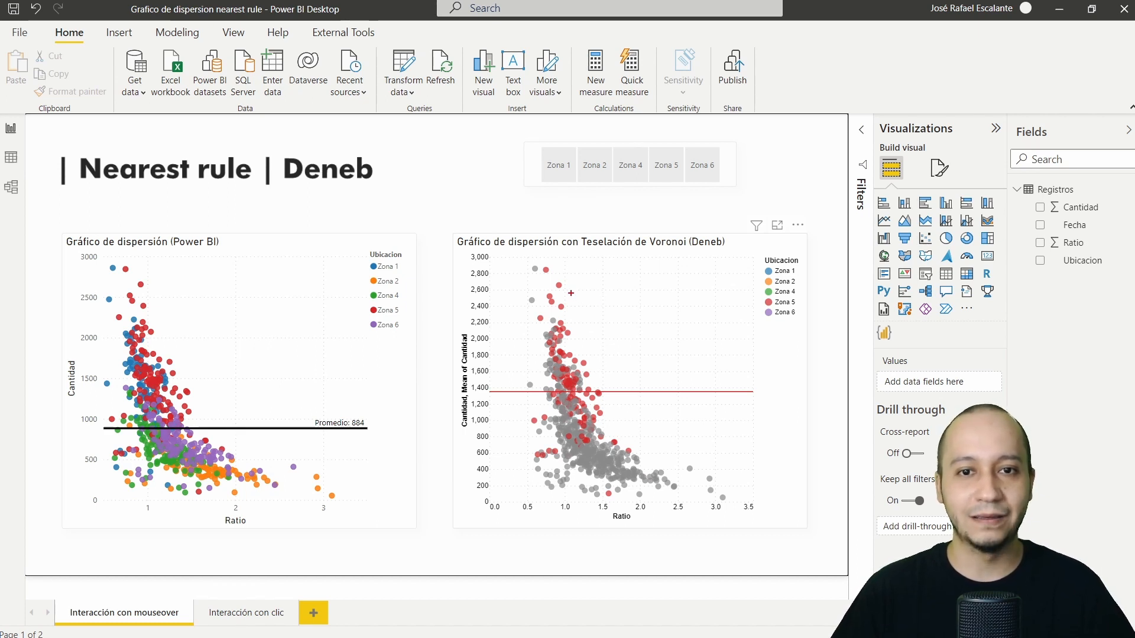
drag(562, 290, 602, 305)
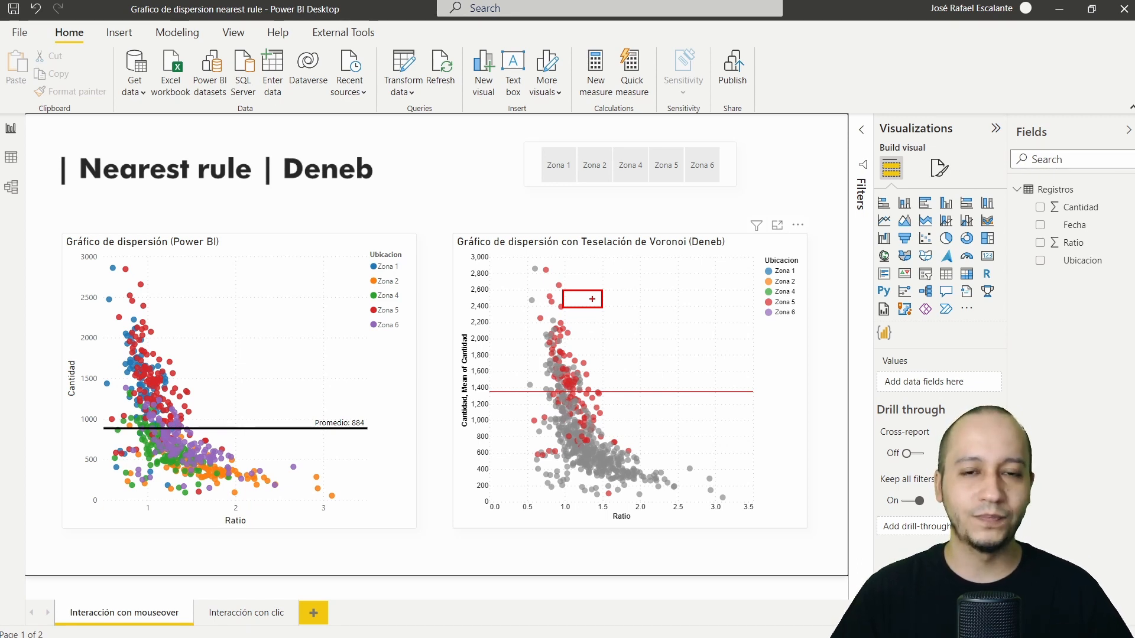
key(Escape)
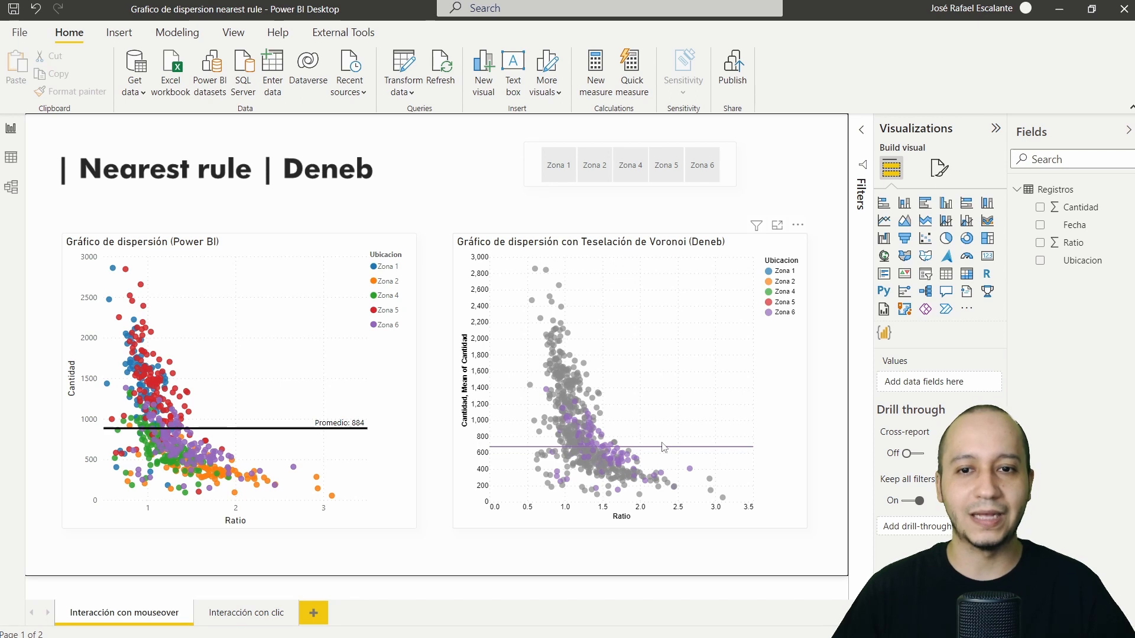
key(ctrl+2)
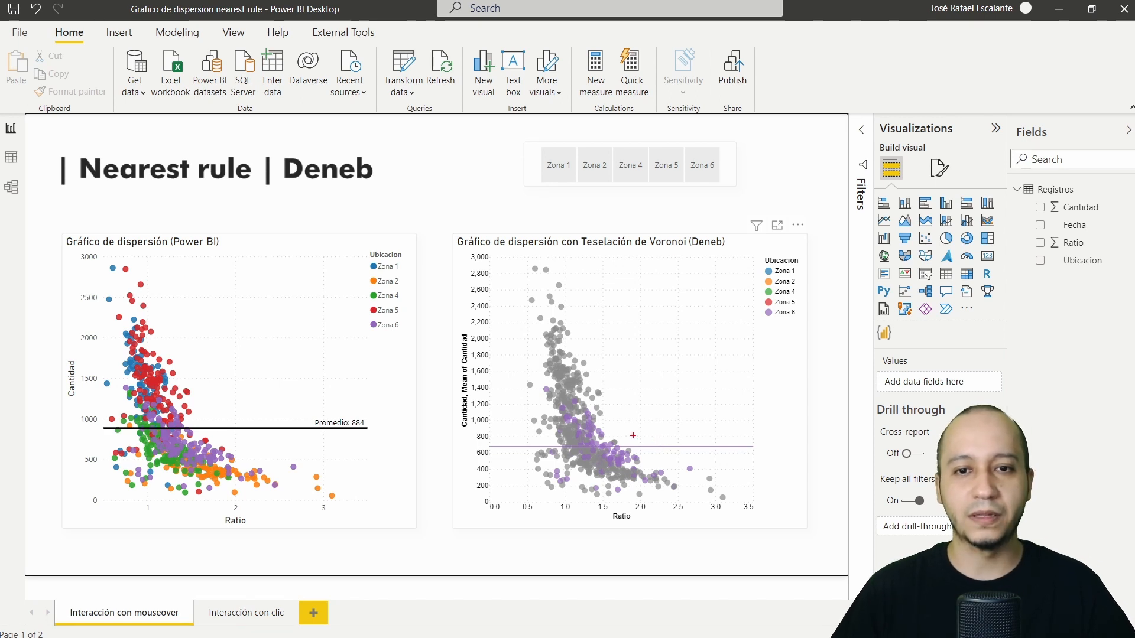
drag(638, 437, 678, 456)
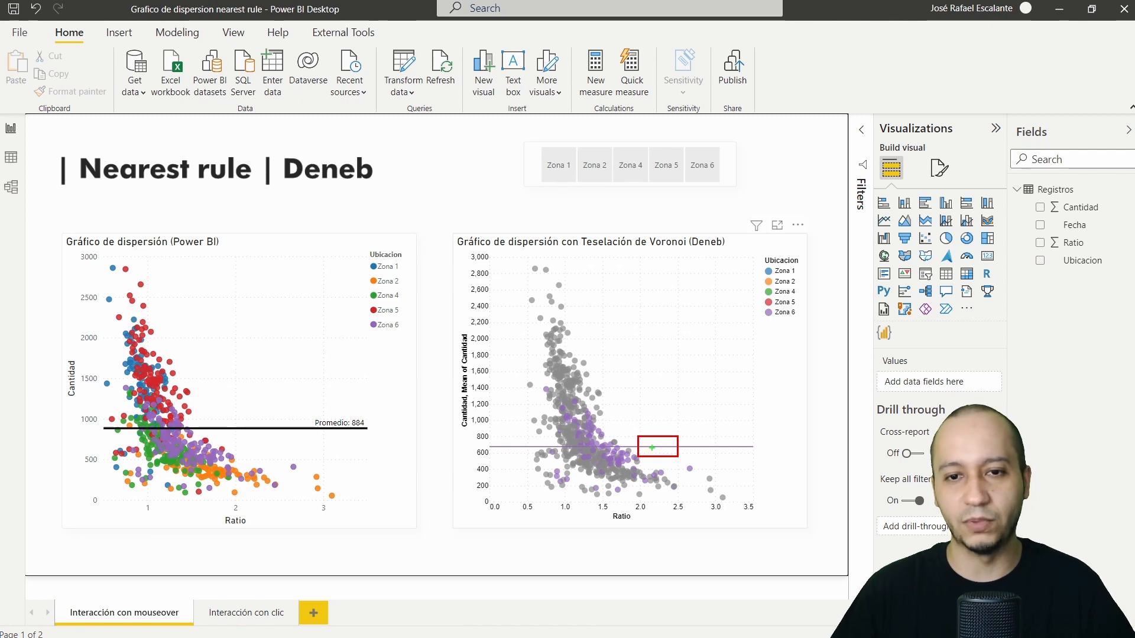
key(g)
drag(644, 464, 672, 467)
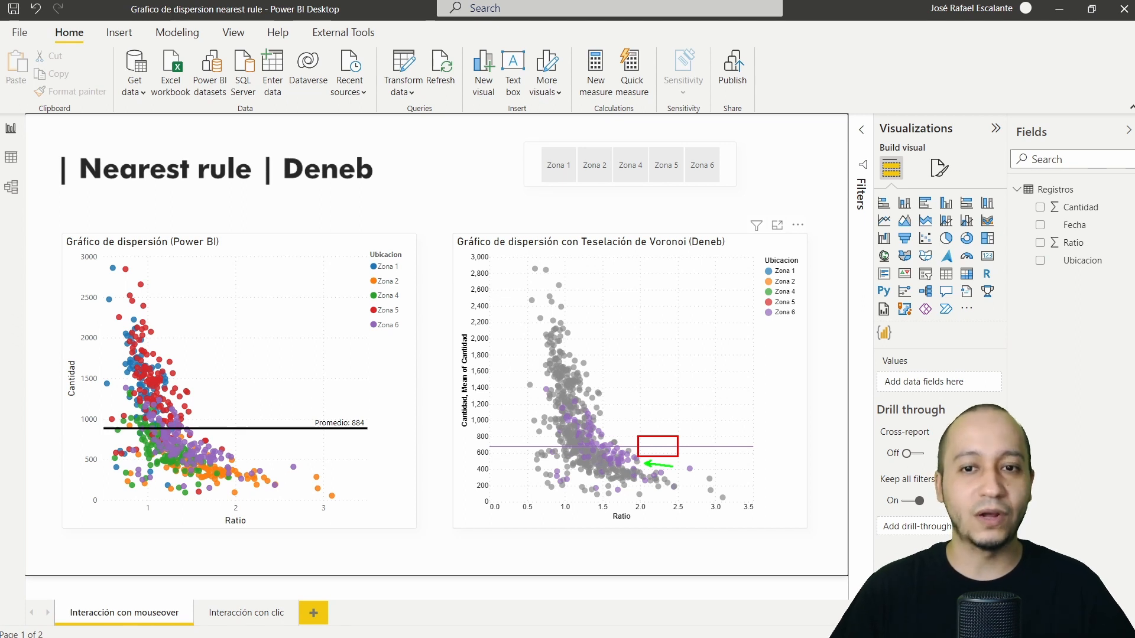
key(Escape)
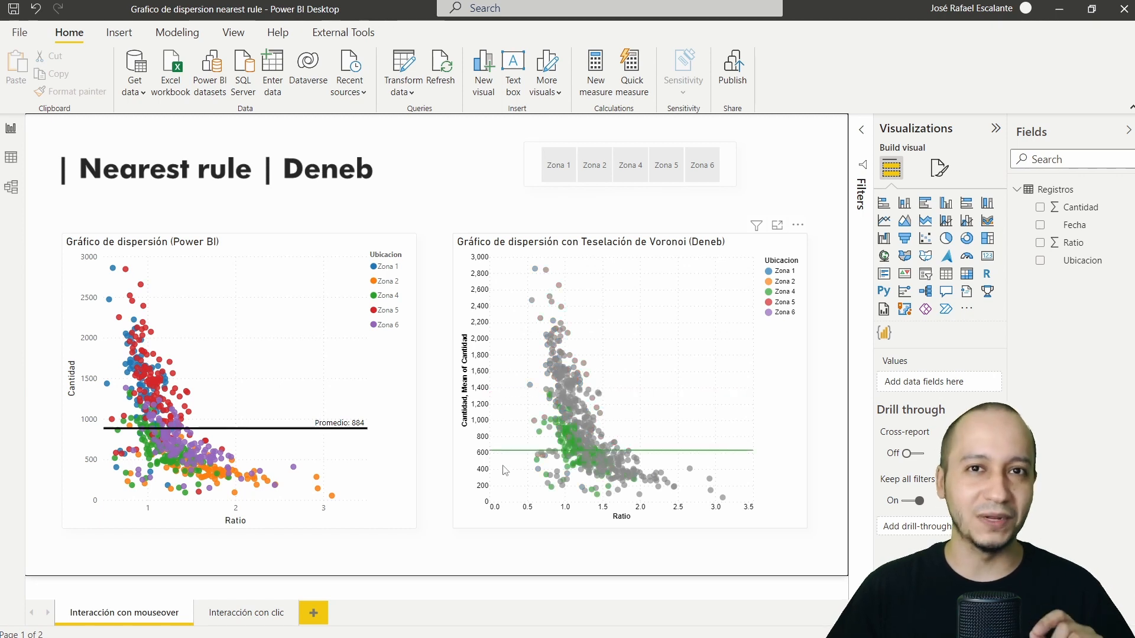
Step: Open the Interacción con clic page and highlight Zona 5 and Zona 6 in turn from empty spots near their points in the Deneb chart
click(267, 613)
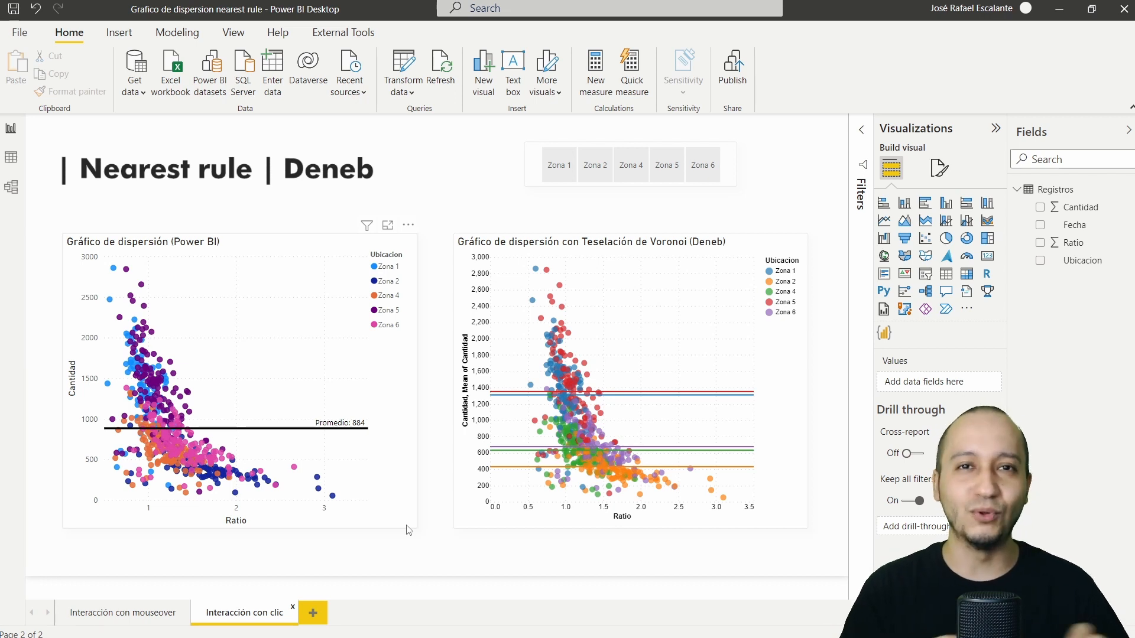
click(579, 306)
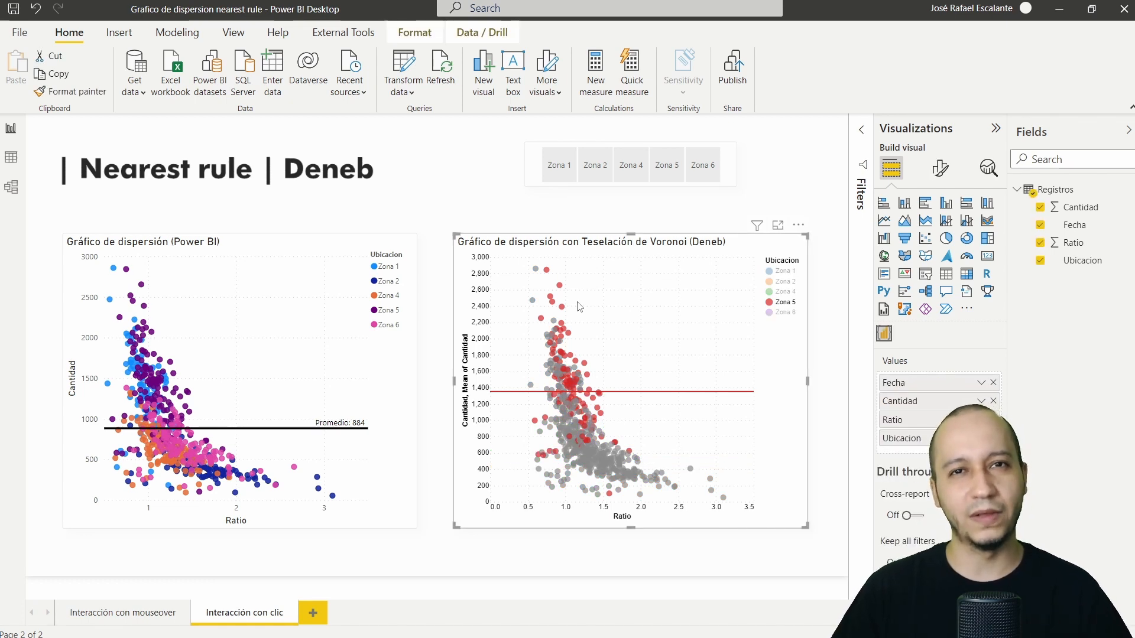
click(661, 448)
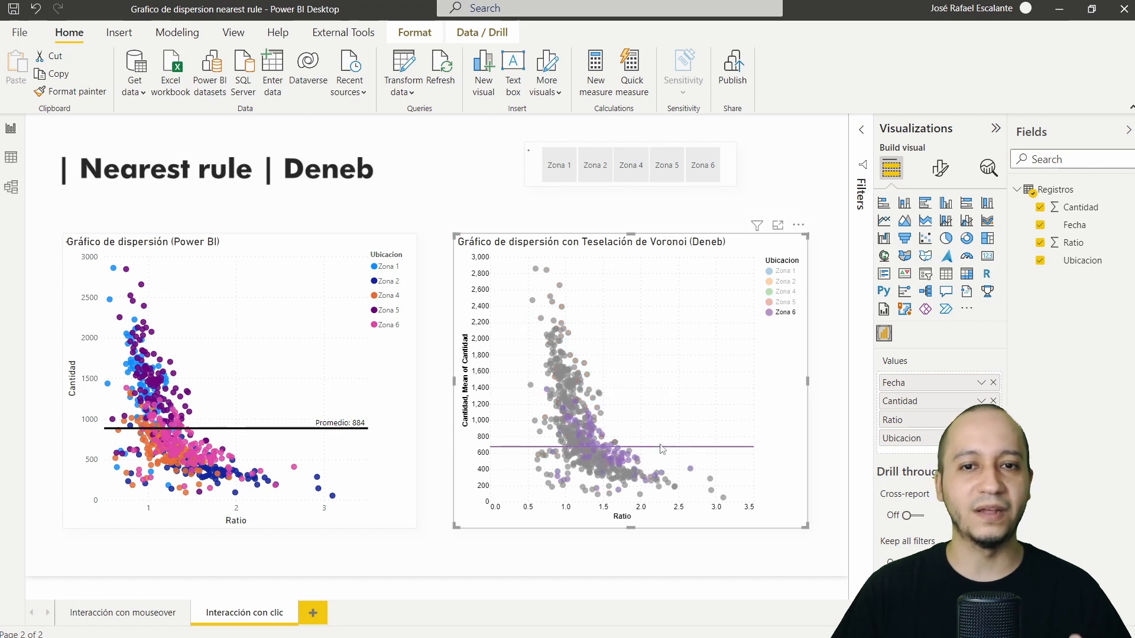
click(521, 406)
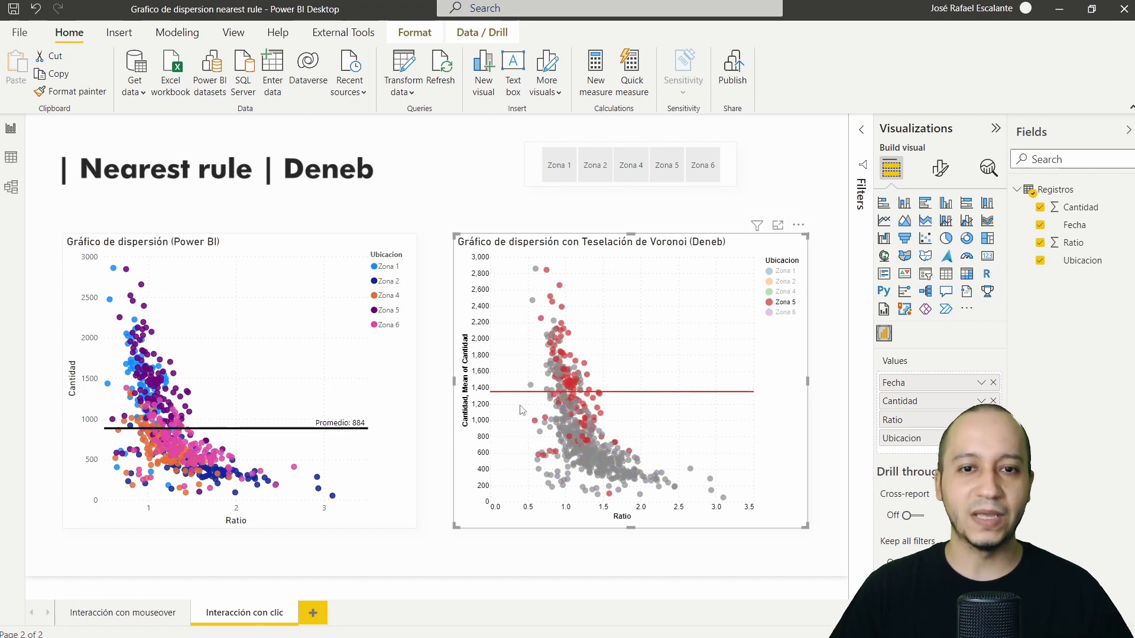
Step: Highlight Zona 6 with Zona 5, and Zona 4 with Zona 2, through the Deneb chart's legend, and clear the highlighting
click(771, 313)
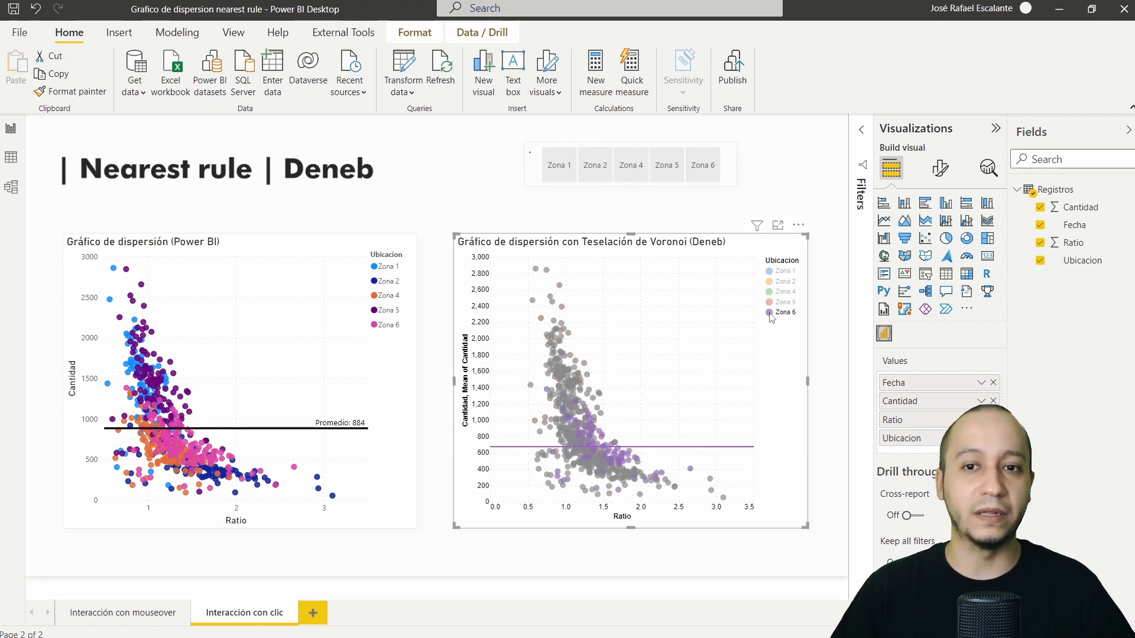
shift+click(771, 302)
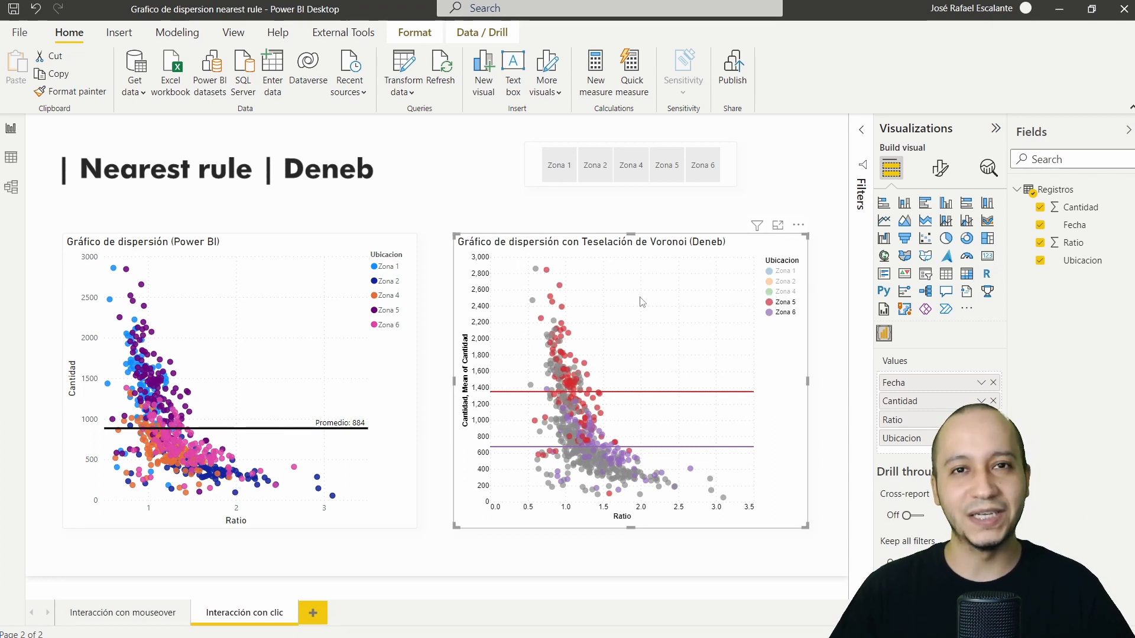
click(771, 292)
shift+click(770, 282)
click(792, 343)
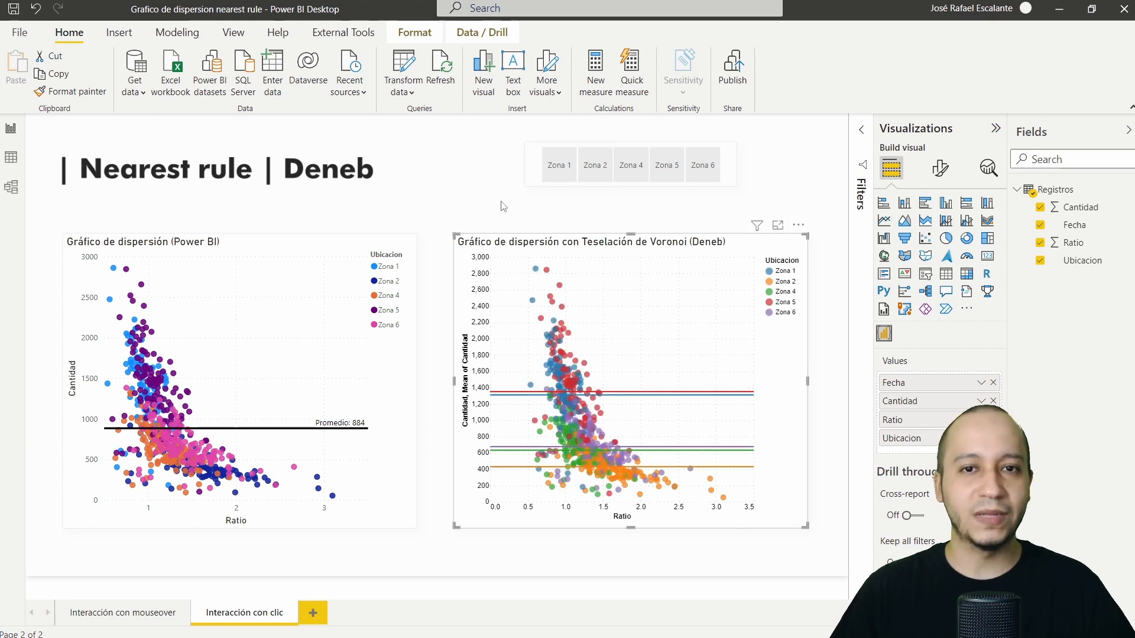
Step: Filter both scatter charts to Zona 1 and Zona 2 with the zone slicer
click(502, 201)
click(550, 167)
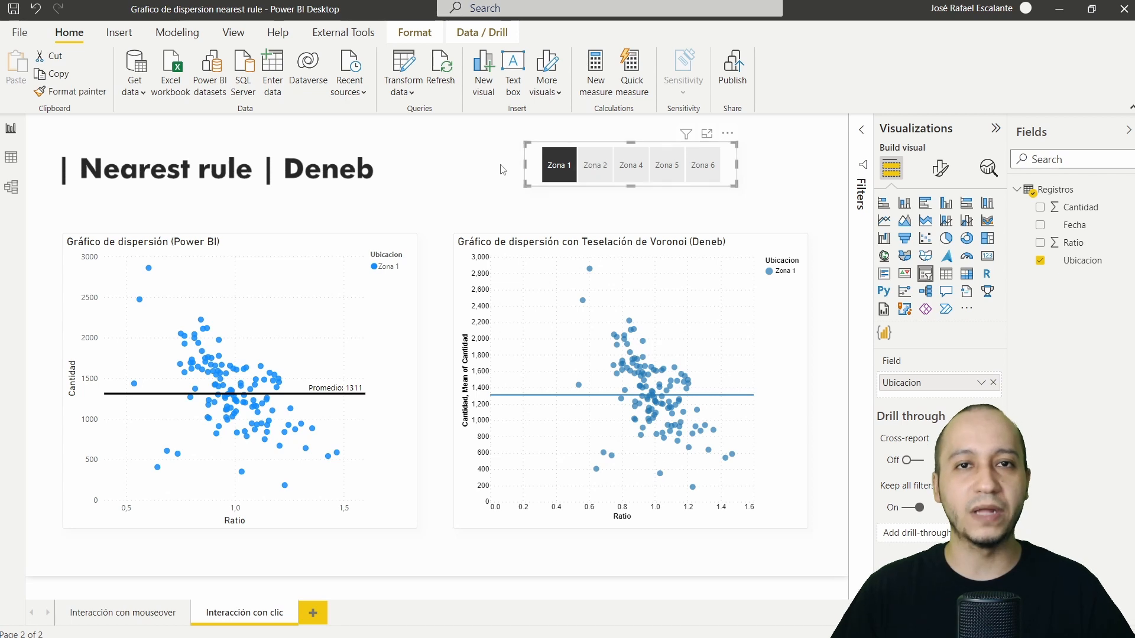
ctrl+click(591, 168)
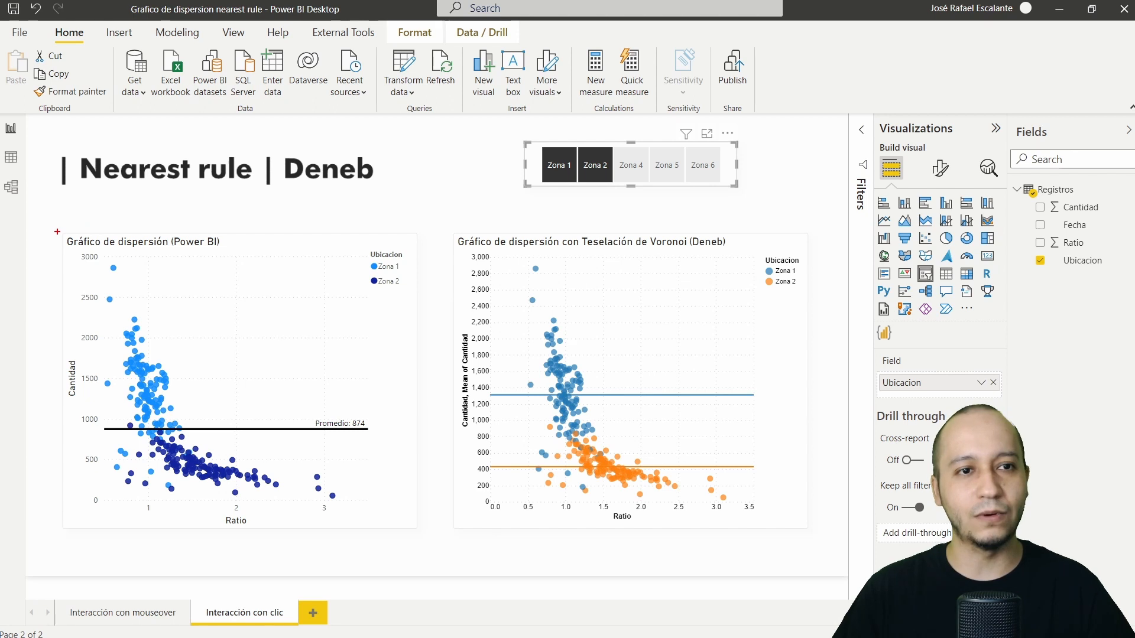
drag(58, 224, 431, 539)
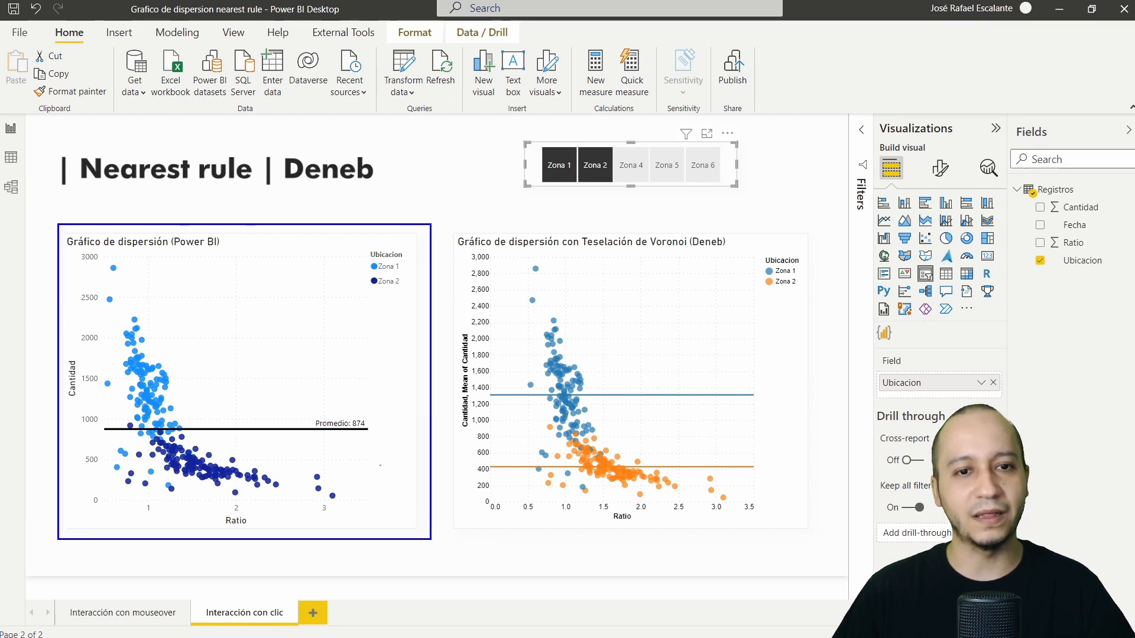
drag(270, 409, 304, 347)
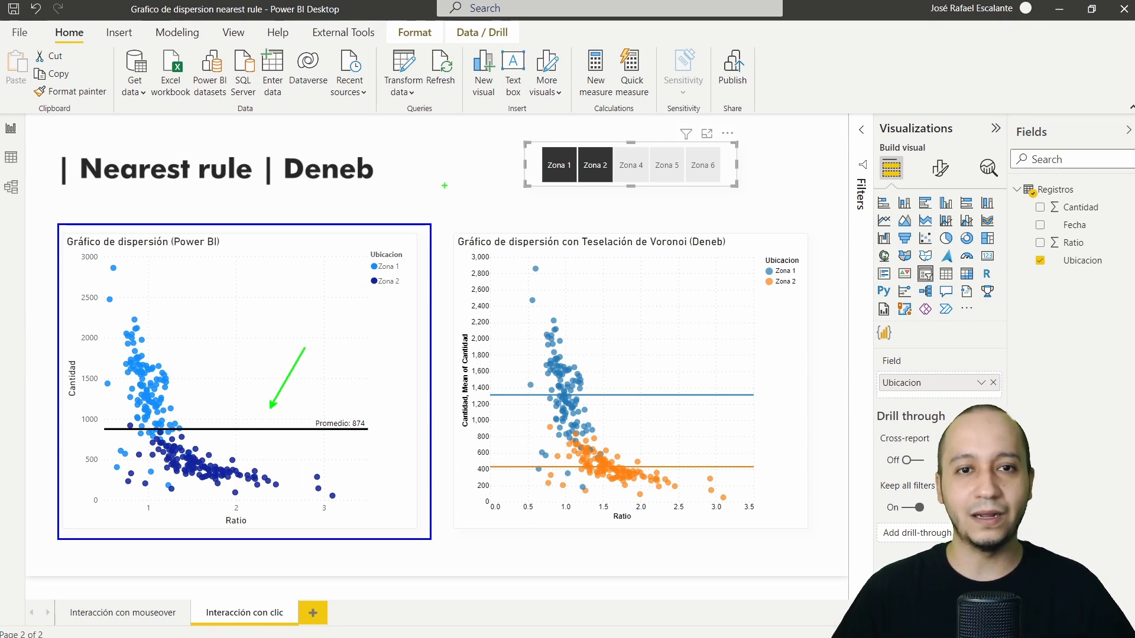
mouse_move(449, 221)
mouse_down()
mouse_move(862, 540)
mouse_move(857, 569)
mouse_move(795, 541)
mouse_up()
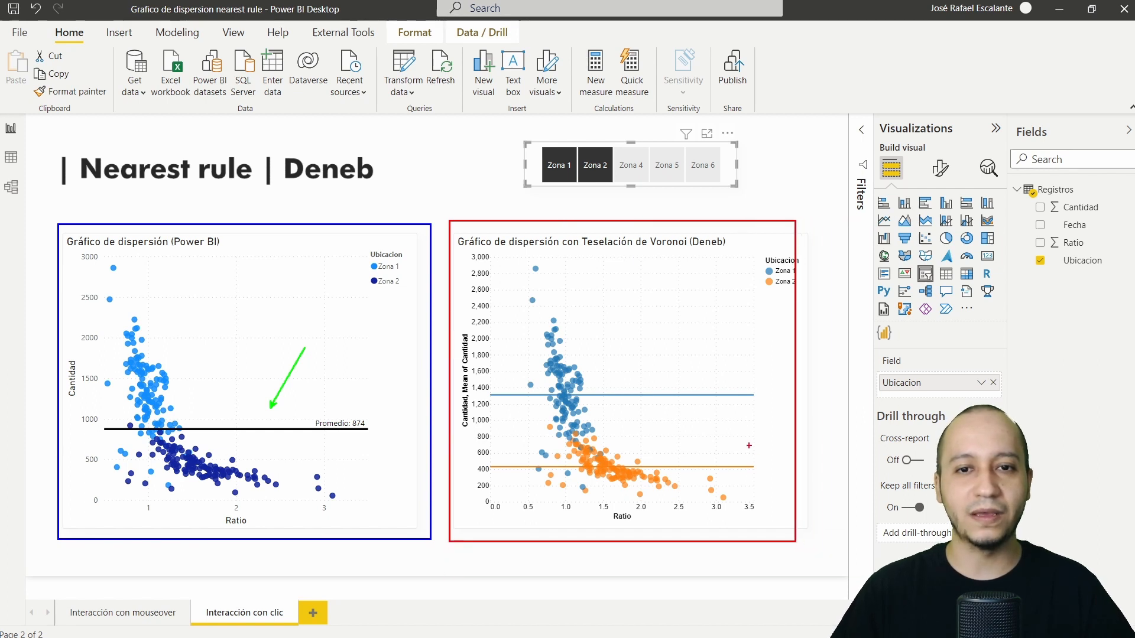
key(g)
drag(653, 387, 686, 366)
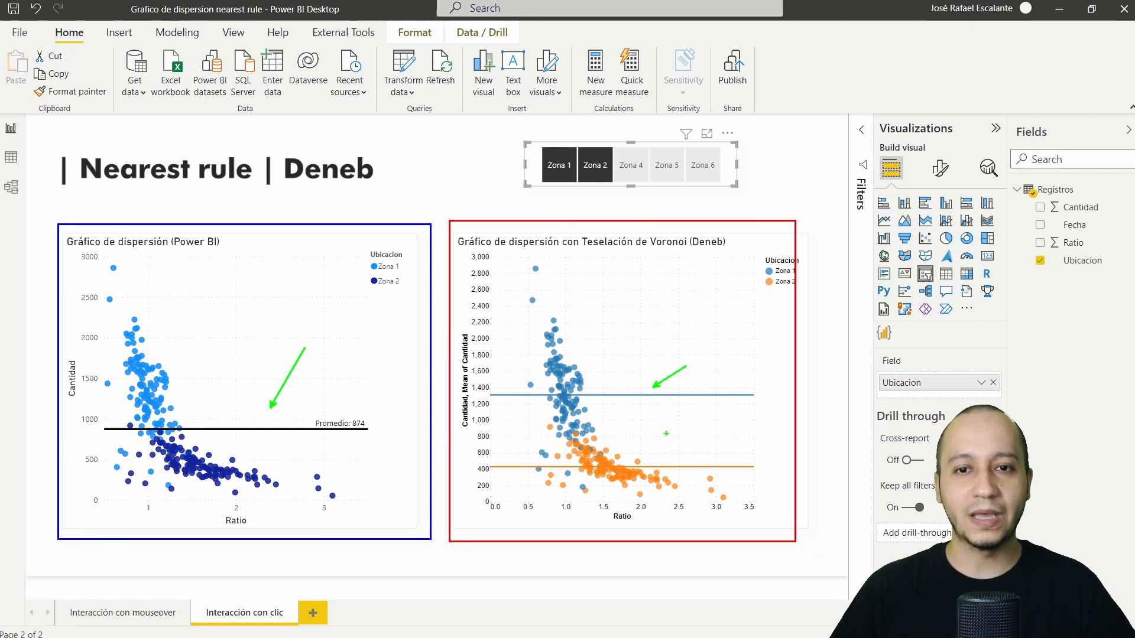
drag(661, 452, 700, 426)
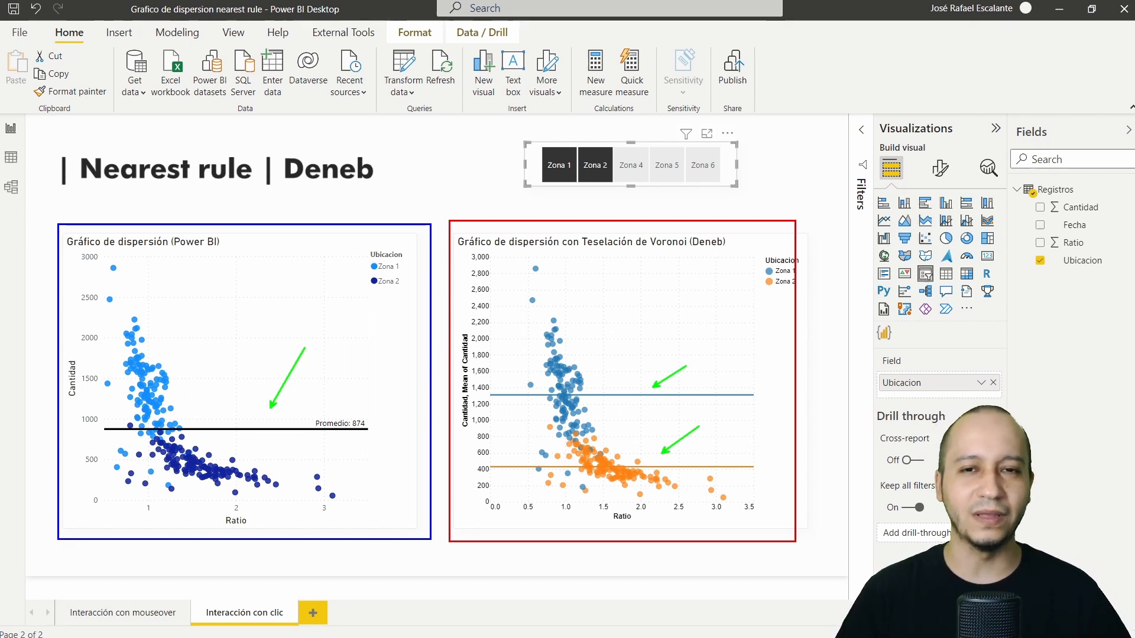
key(Escape)
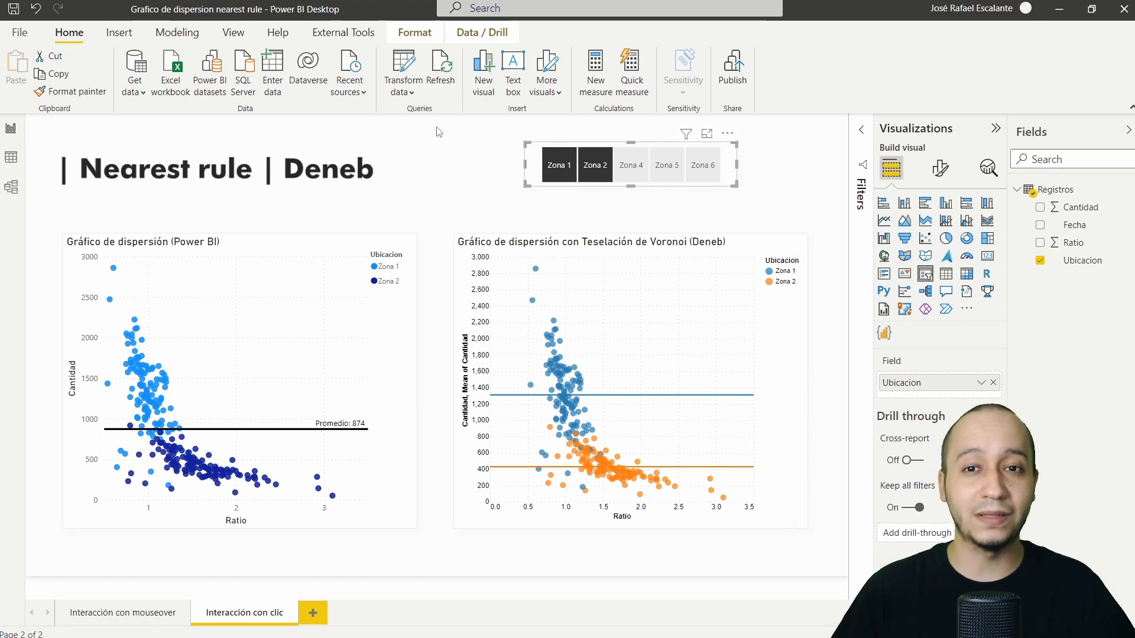
Step: Return to the Interacción con mouseover page and clear Zona 1 and Zona 2 from the zone slicer
click(500, 189)
click(117, 609)
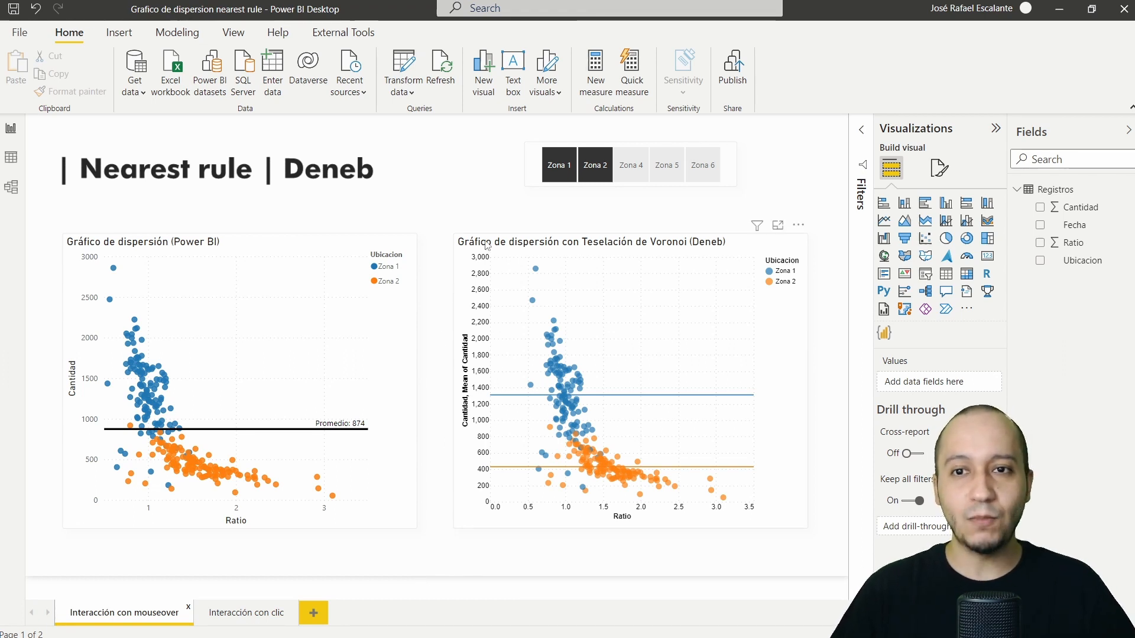
click(591, 173)
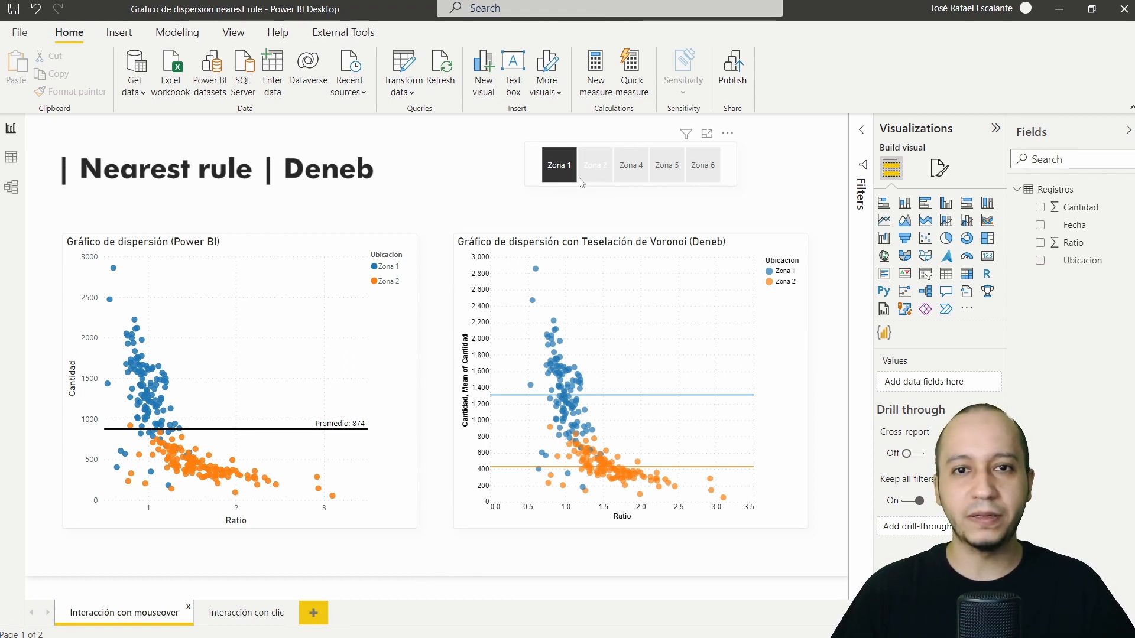
click(552, 164)
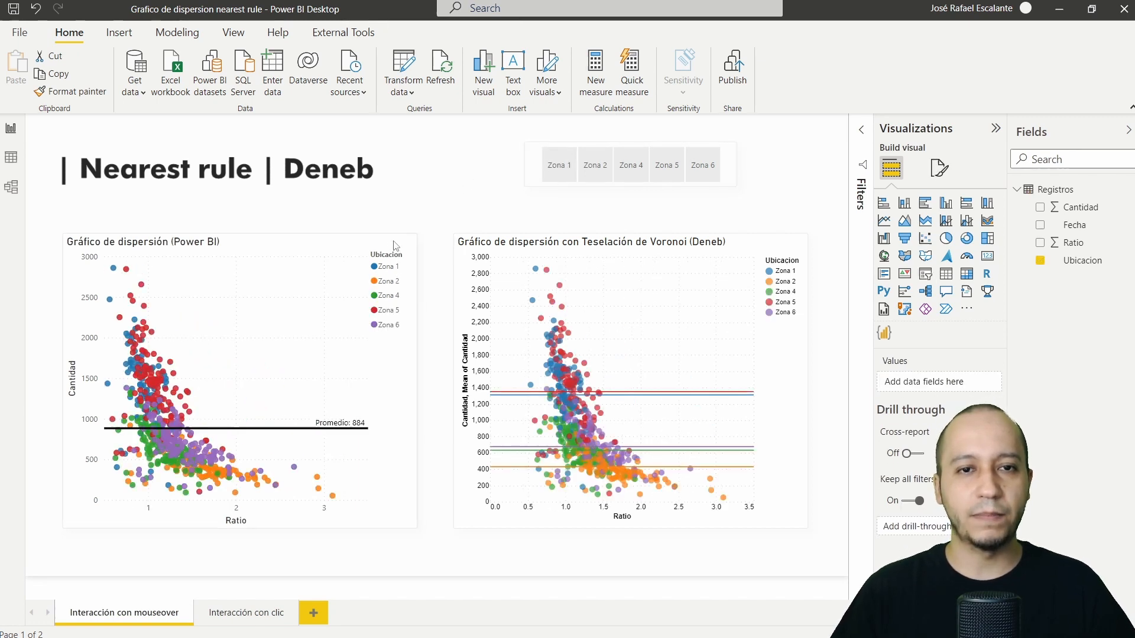
Step: Select the native Power BI scatter chart and examine the fields assigned to its details, legend, X axis and Y axis
click(414, 243)
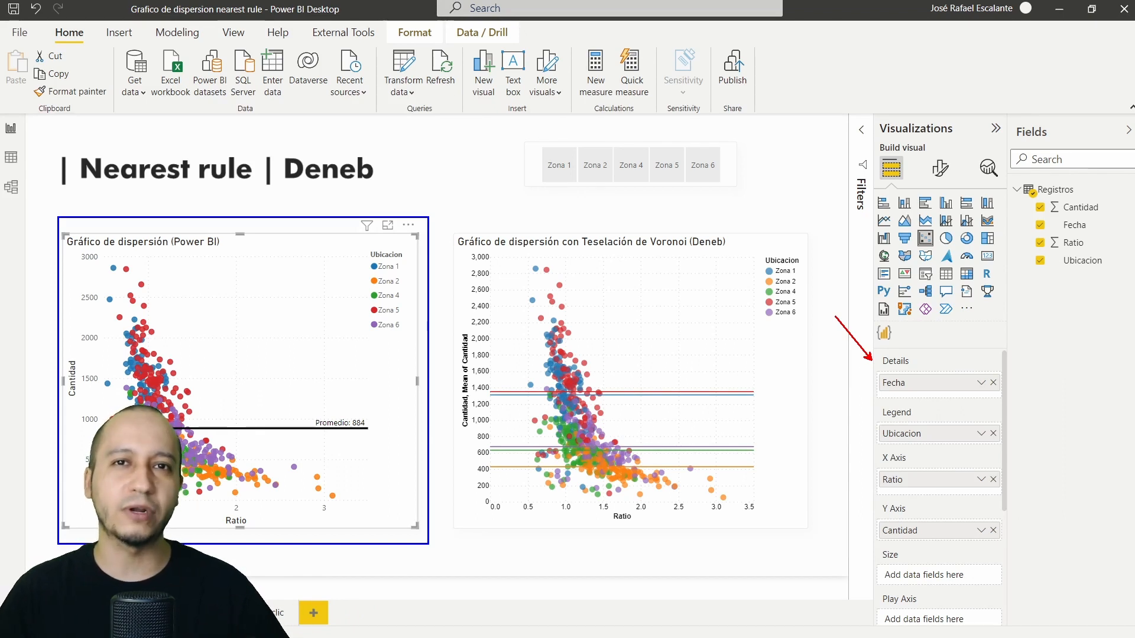
drag(864, 414, 823, 368)
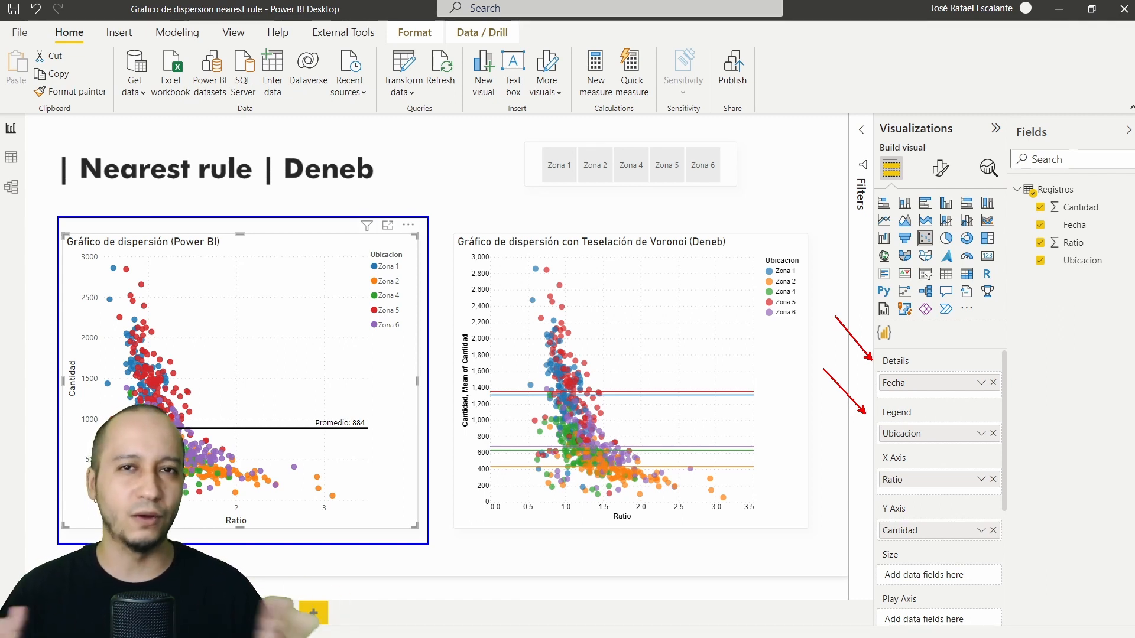
drag(859, 462, 817, 420)
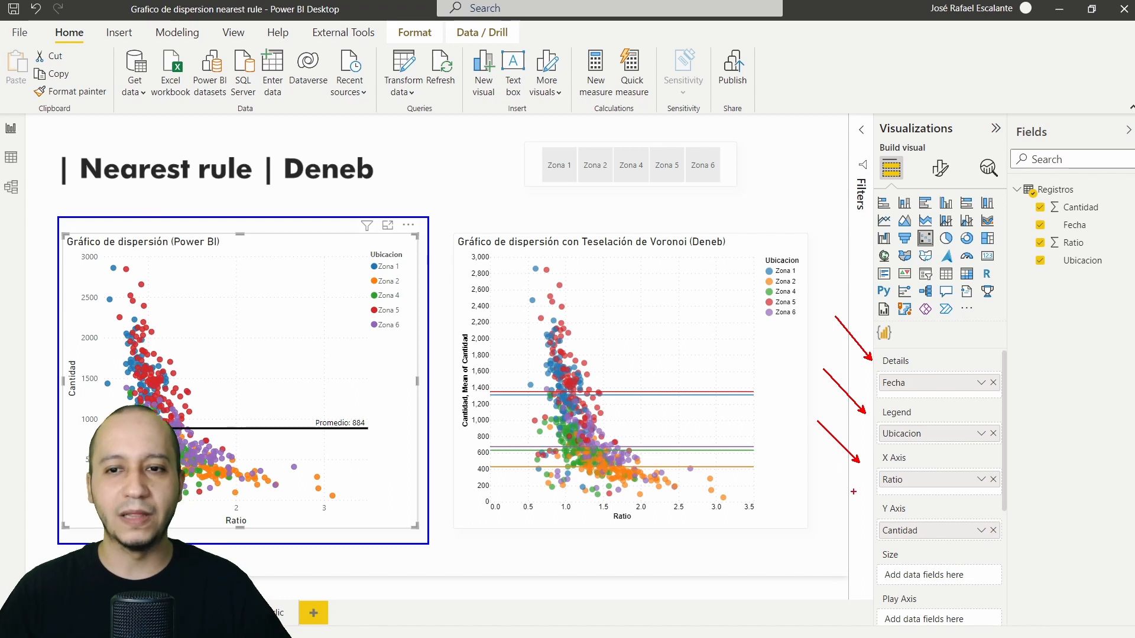
drag(860, 510, 812, 462)
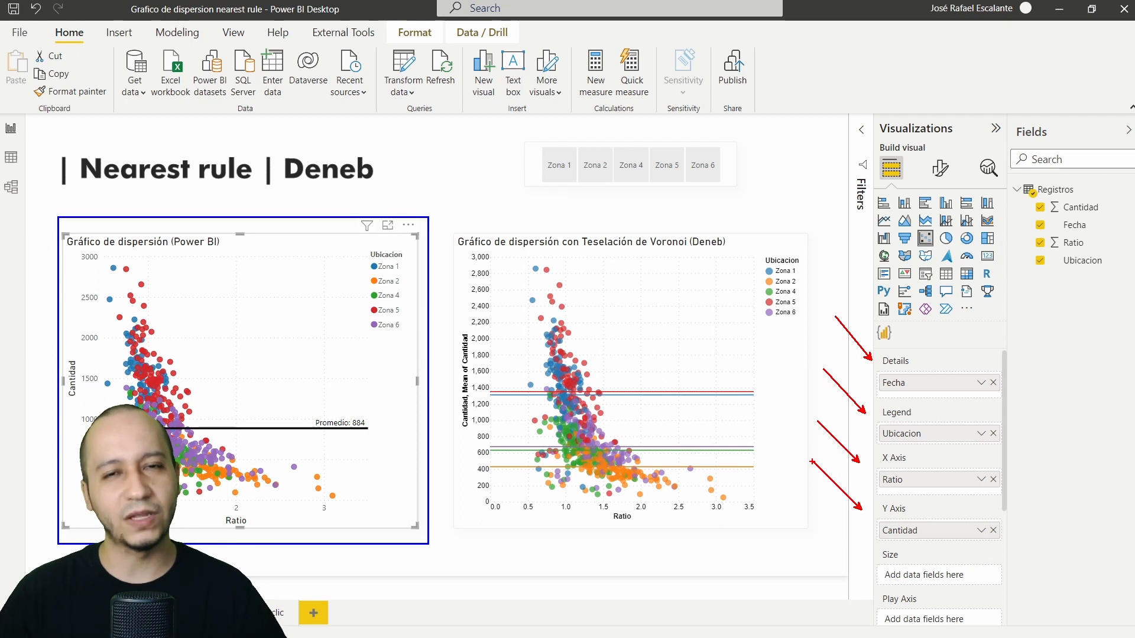
key(e)
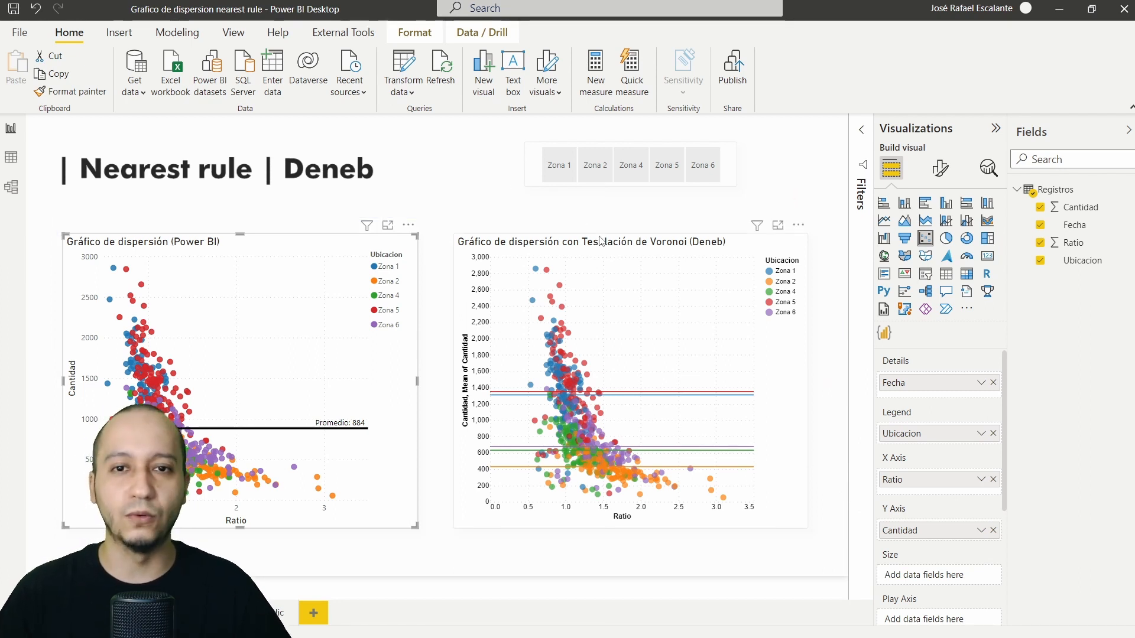
Step: Open the Deneb Voronoi scatter chart for editing in its visual editor
click(770, 227)
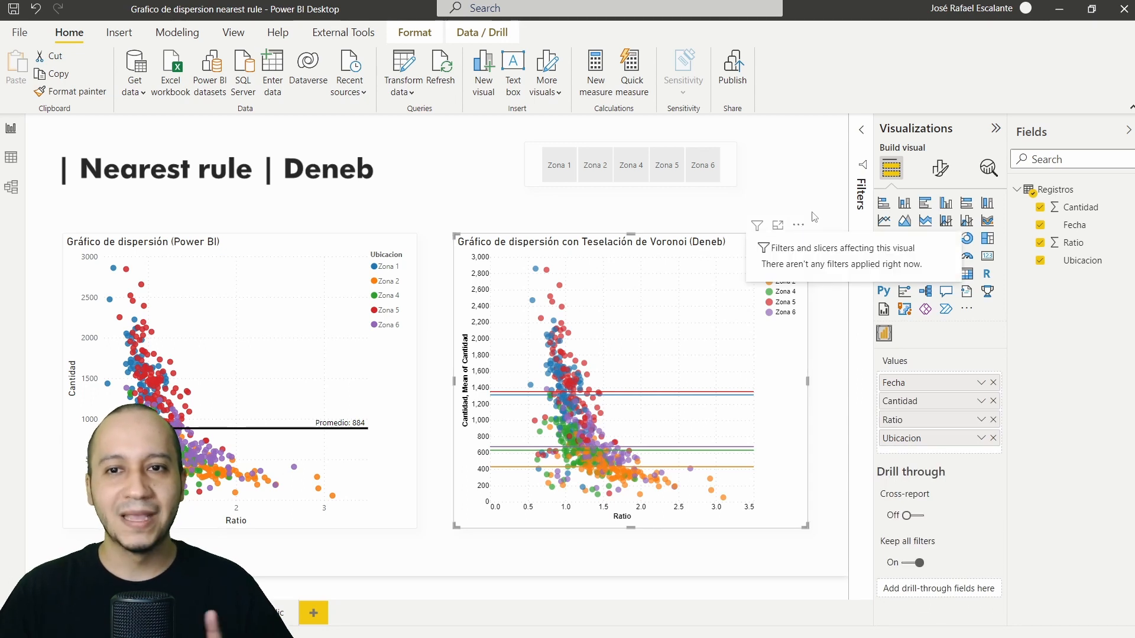
click(807, 231)
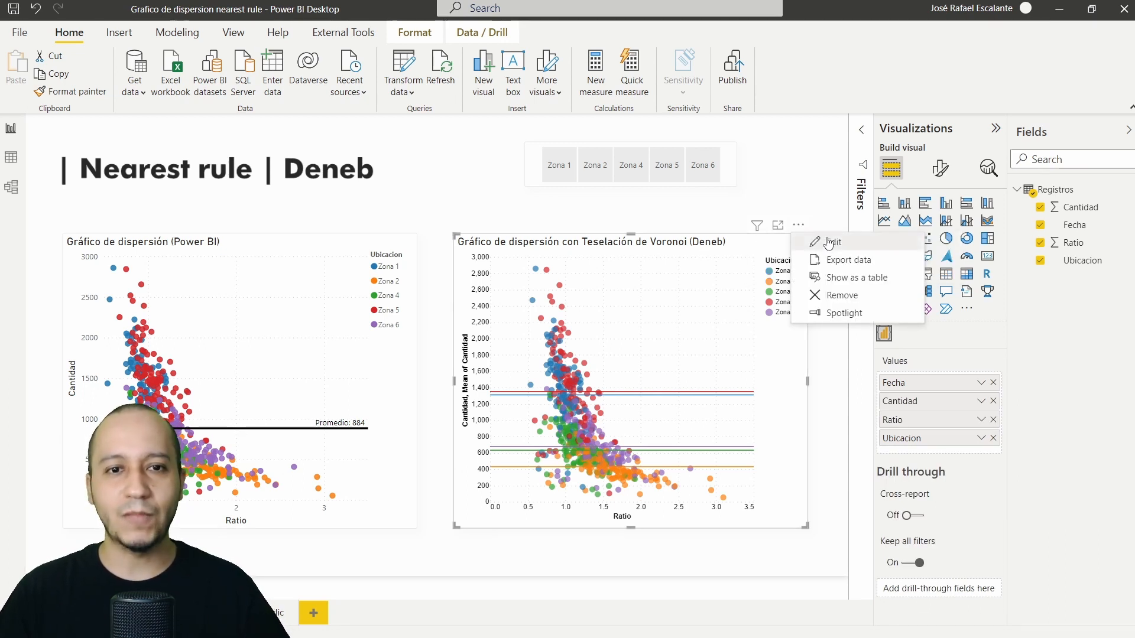
click(829, 243)
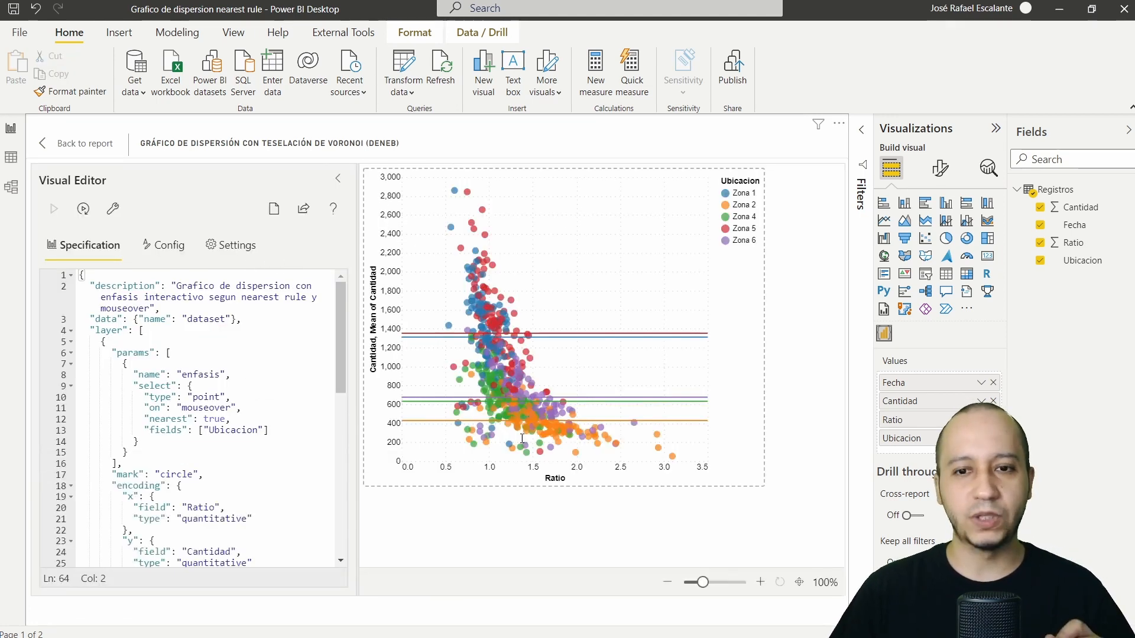
Step: Fit the chart preview to the available space and turn on automatic applying of specification changes
click(800, 609)
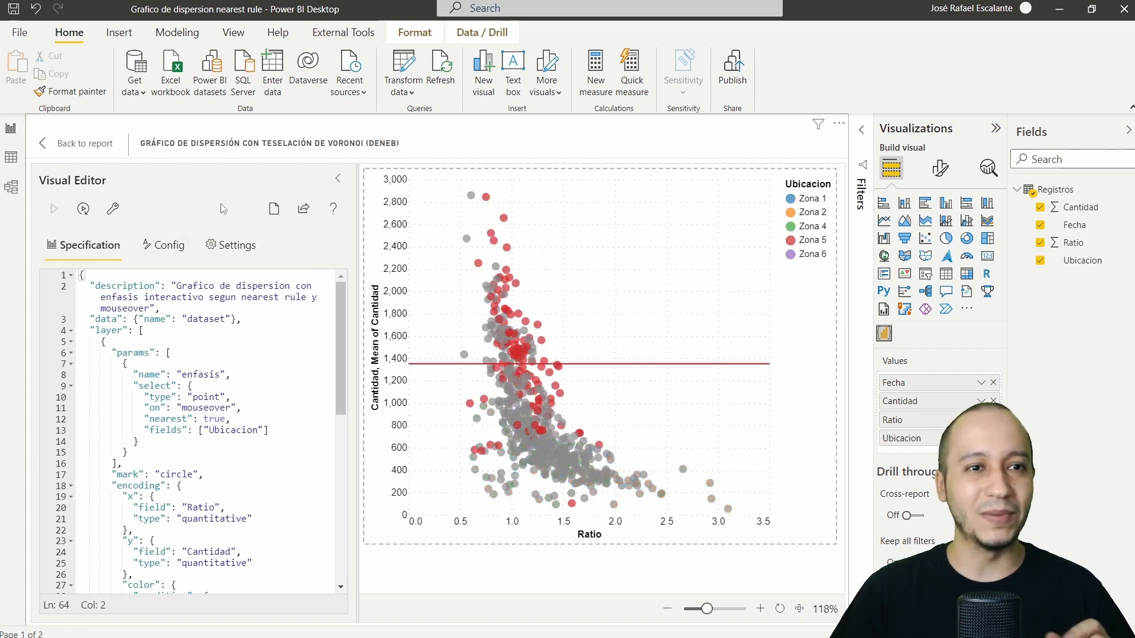
click(84, 209)
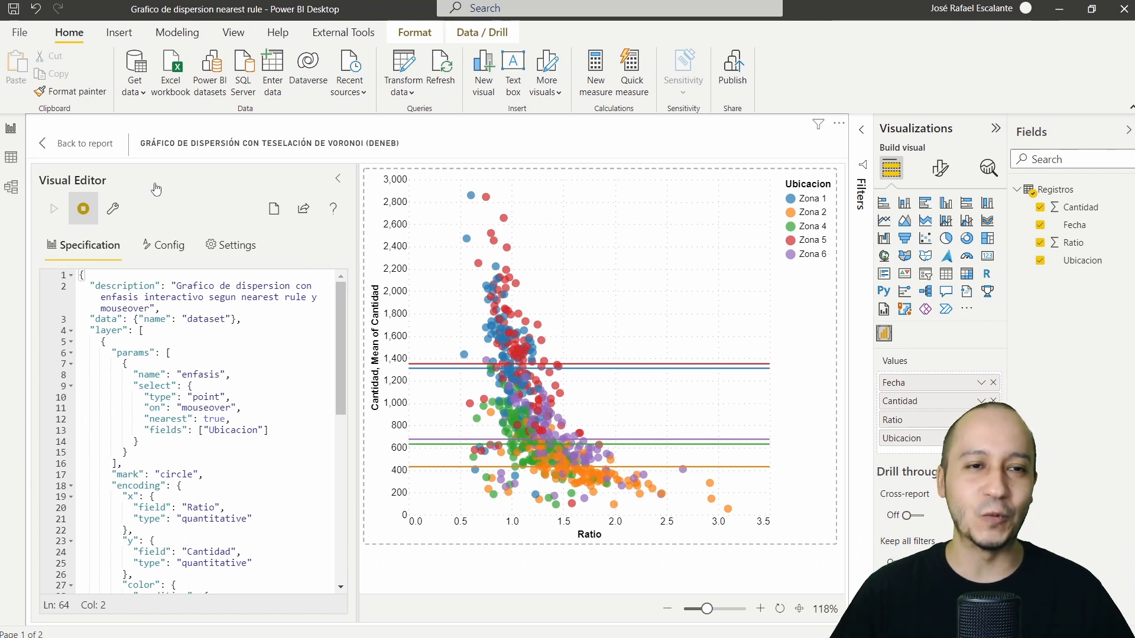
Step: Switch to the browser and examine the Scatter Nearest Rule example chart and its description of the mouseover behaviour
drag(0, 38, 797, 43)
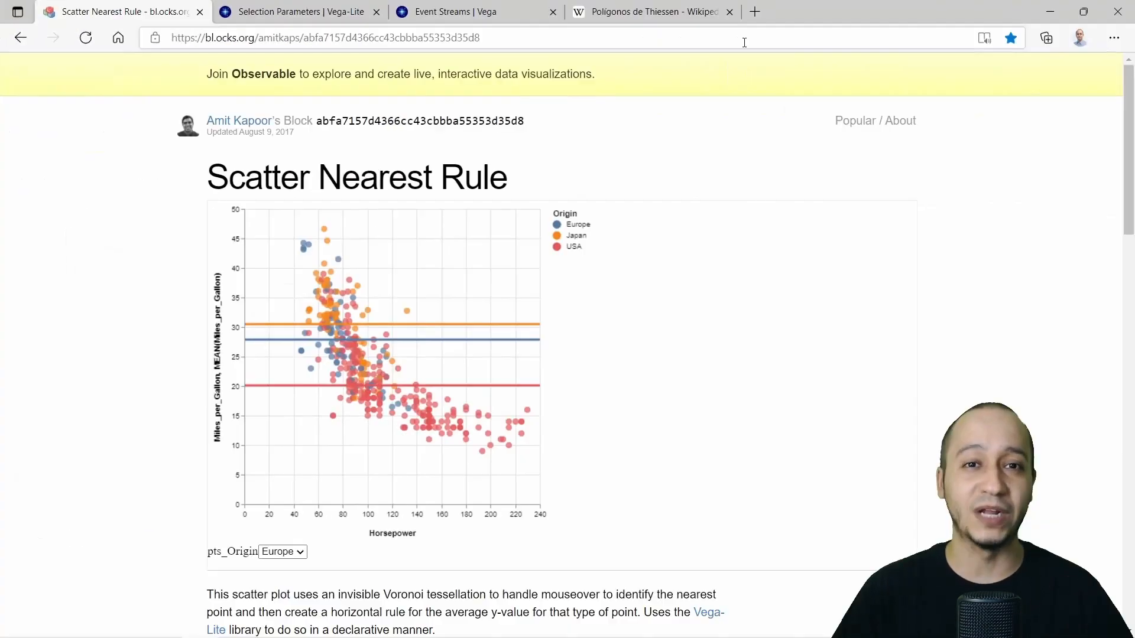
click(741, 40)
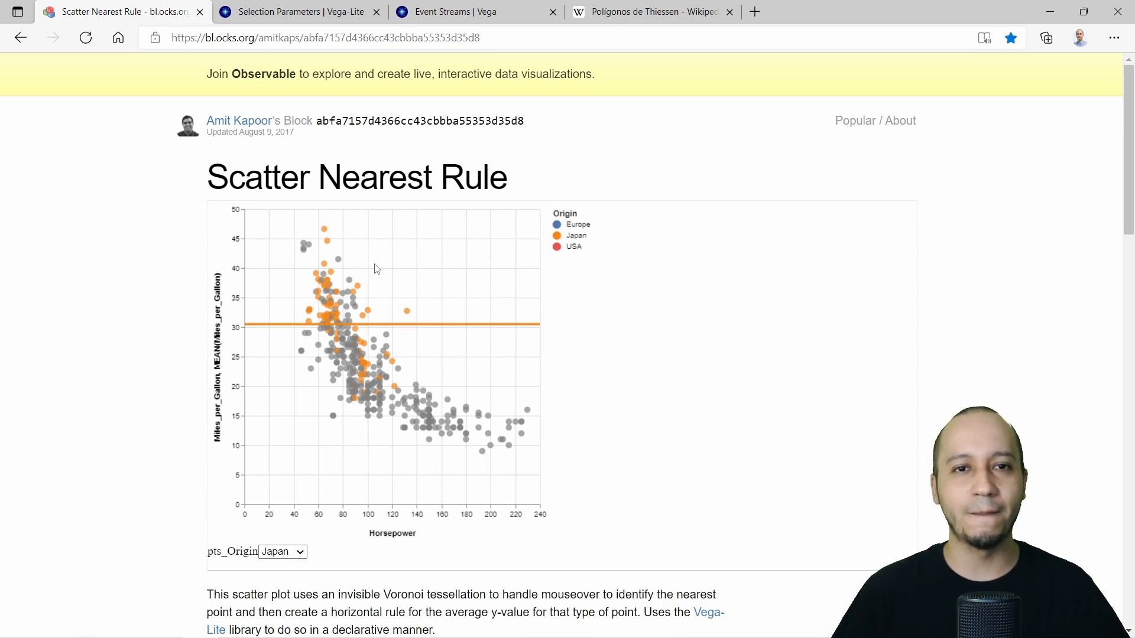
scroll(376, 269, down, 2)
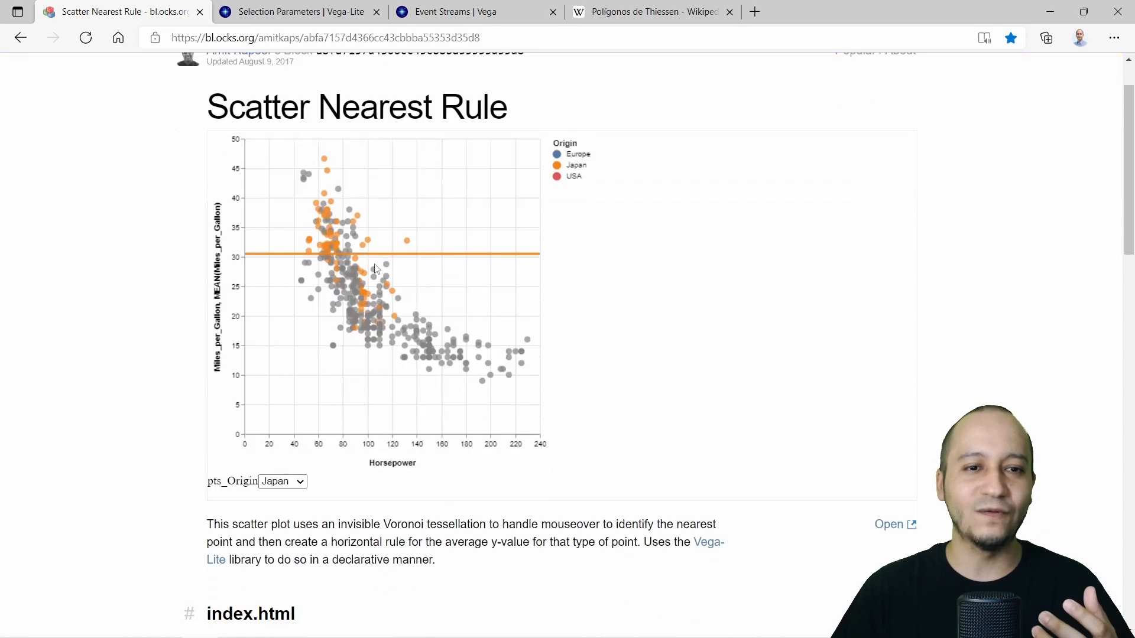
drag(383, 508, 485, 508)
click(543, 510)
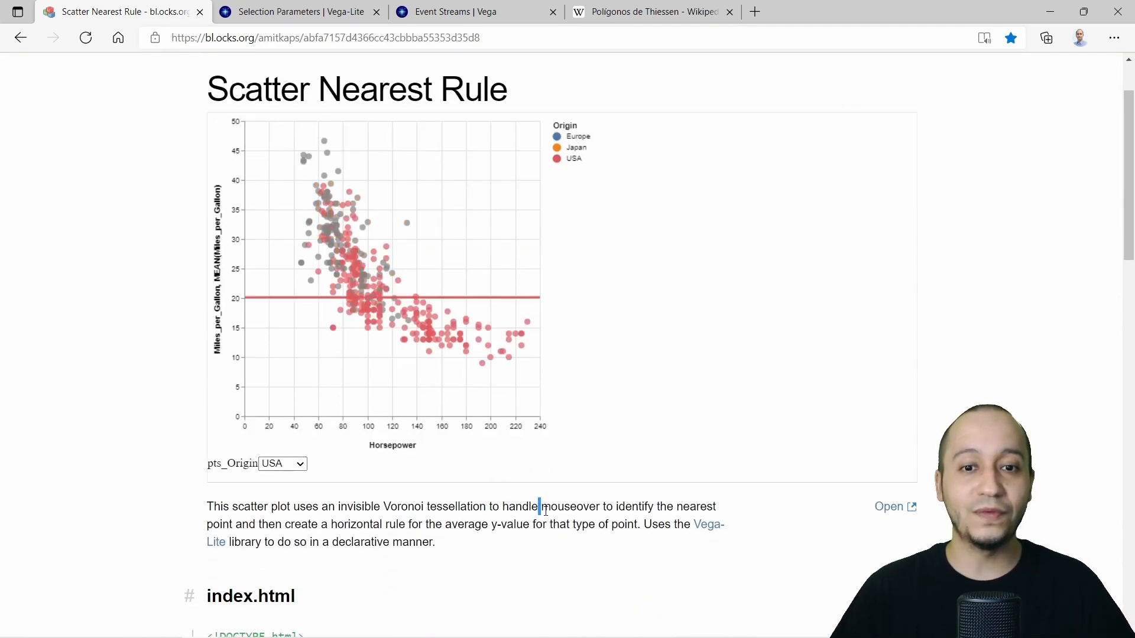
double_click(553, 508)
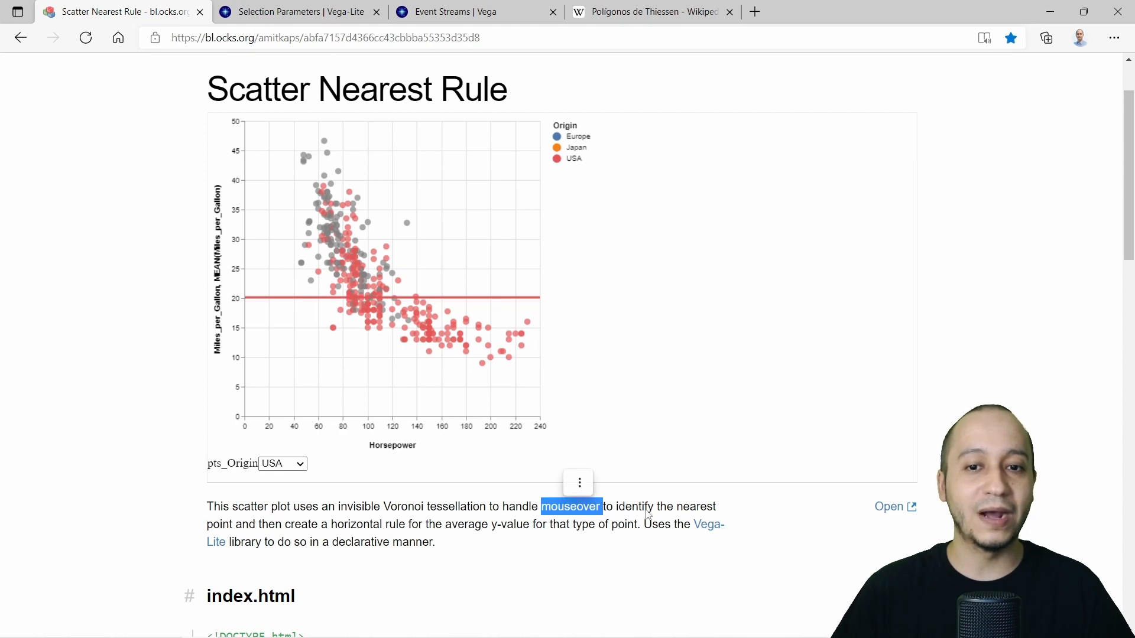
click(678, 509)
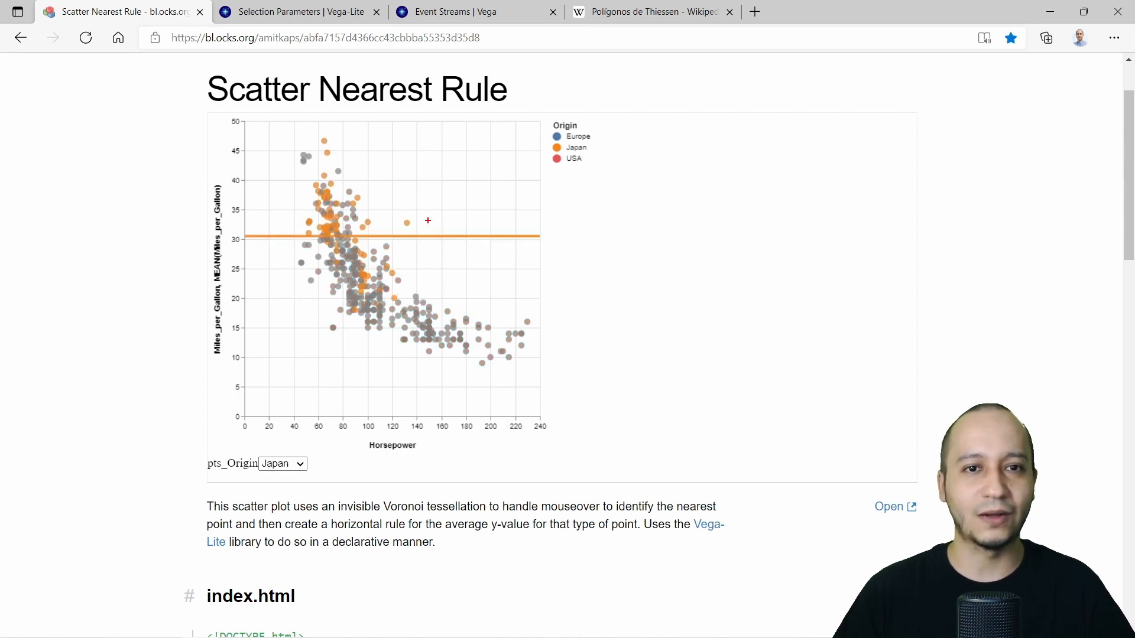
drag(422, 220, 459, 203)
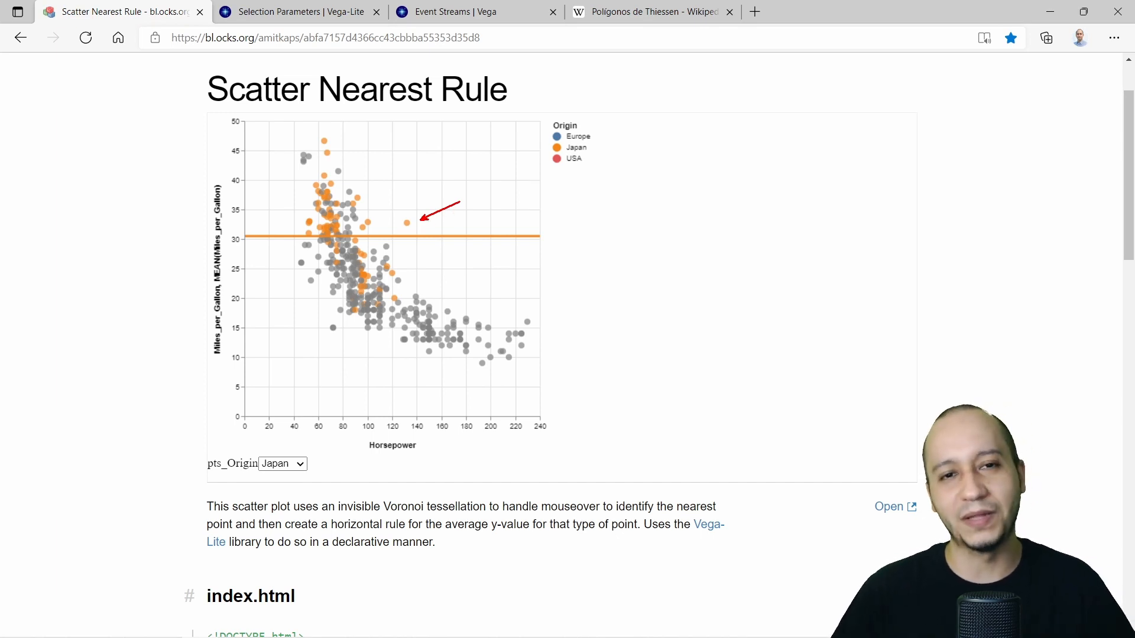
scroll(169, 223, up, 2)
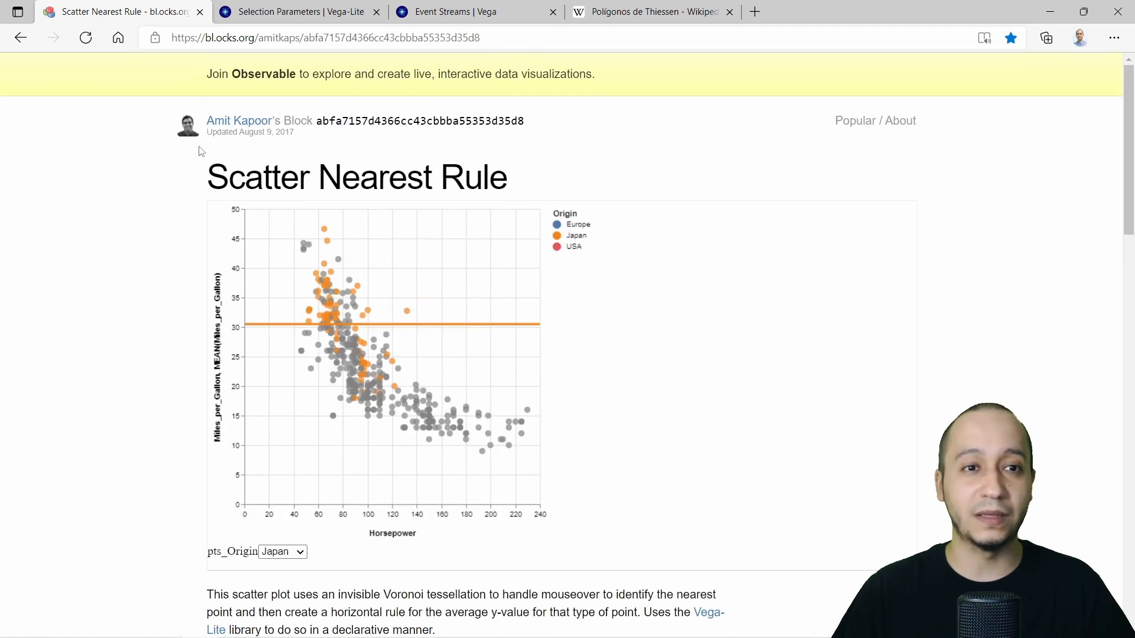
Step: Examine the example's scatter-nearest-rule.vl.json code, highlighting the whole specification and its layer array
scroll(177, 247, down, 15)
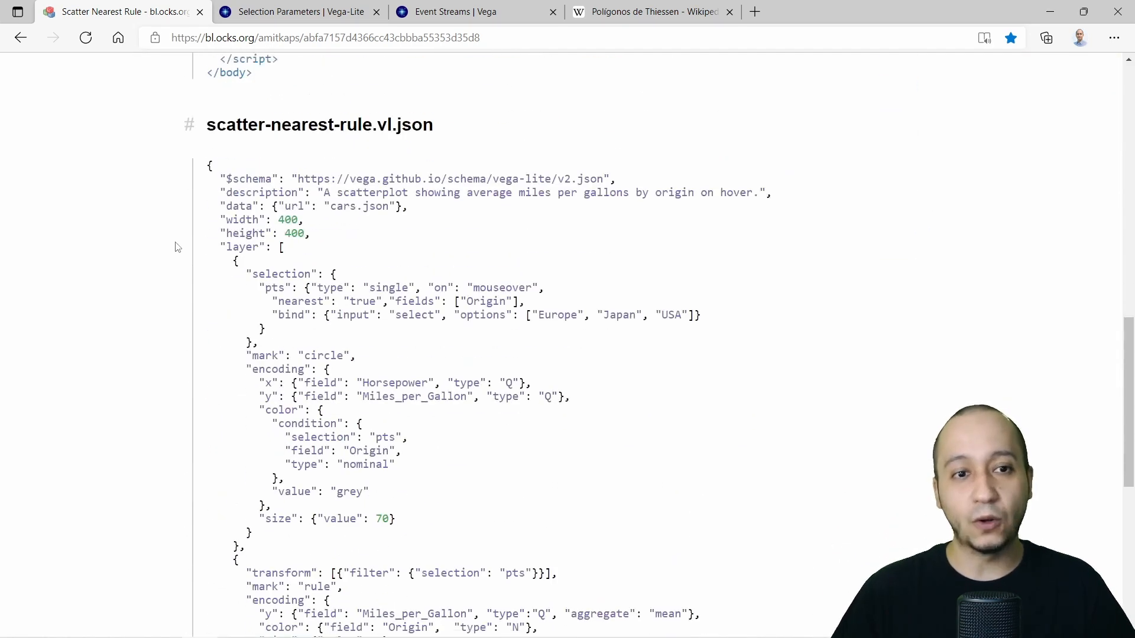
scroll(176, 247, down, 2)
drag(210, 69, 237, 605)
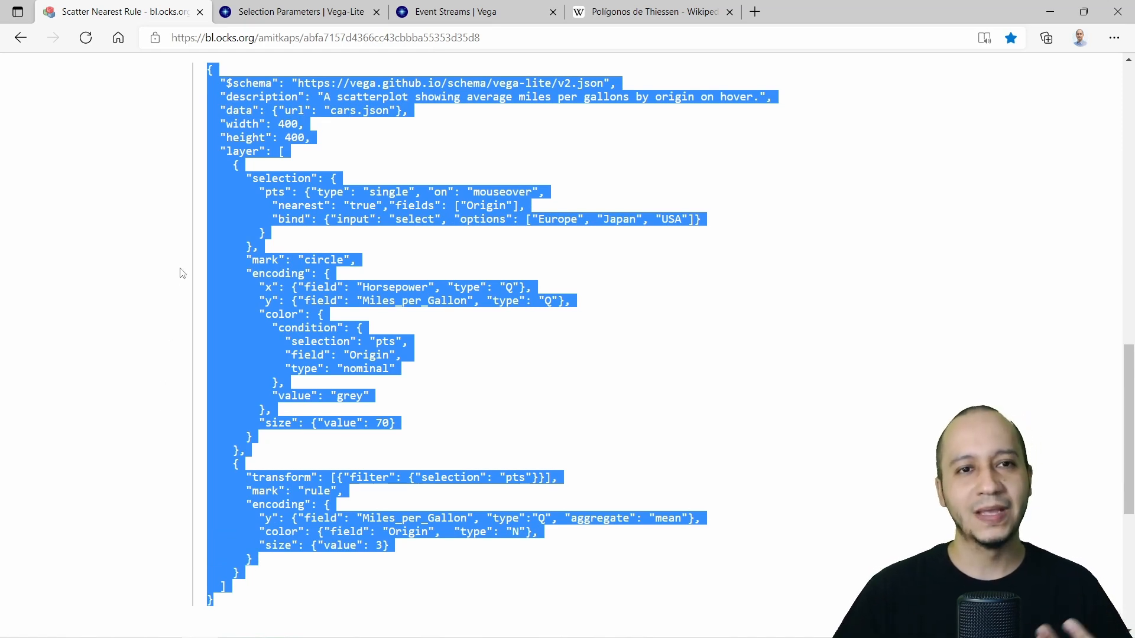
click(274, 153)
drag(293, 152, 214, 152)
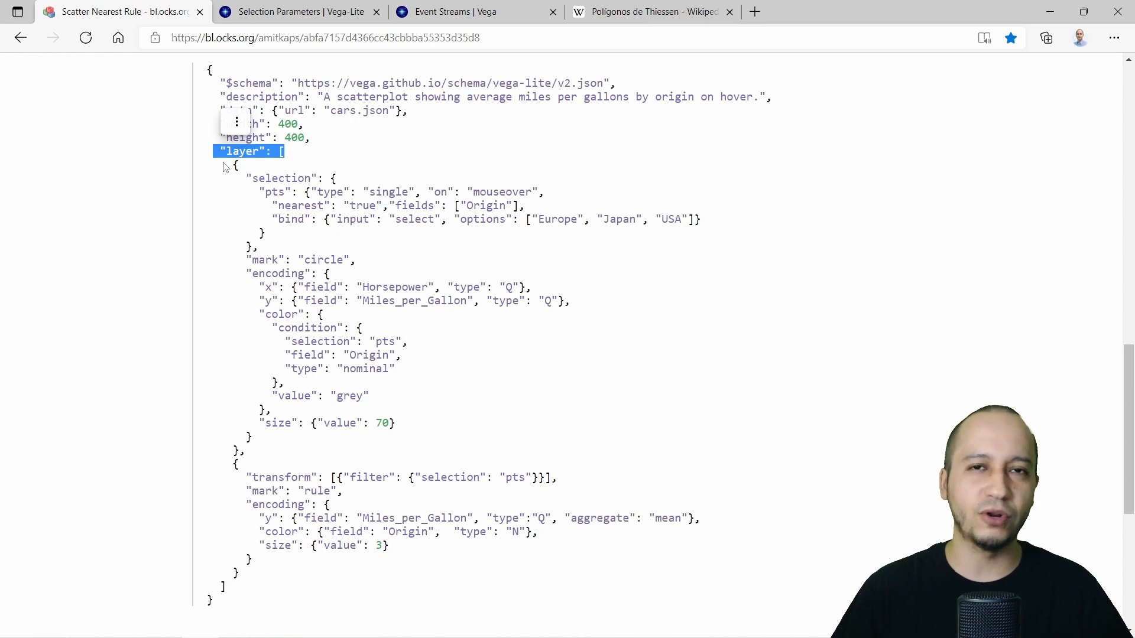
click(186, 202)
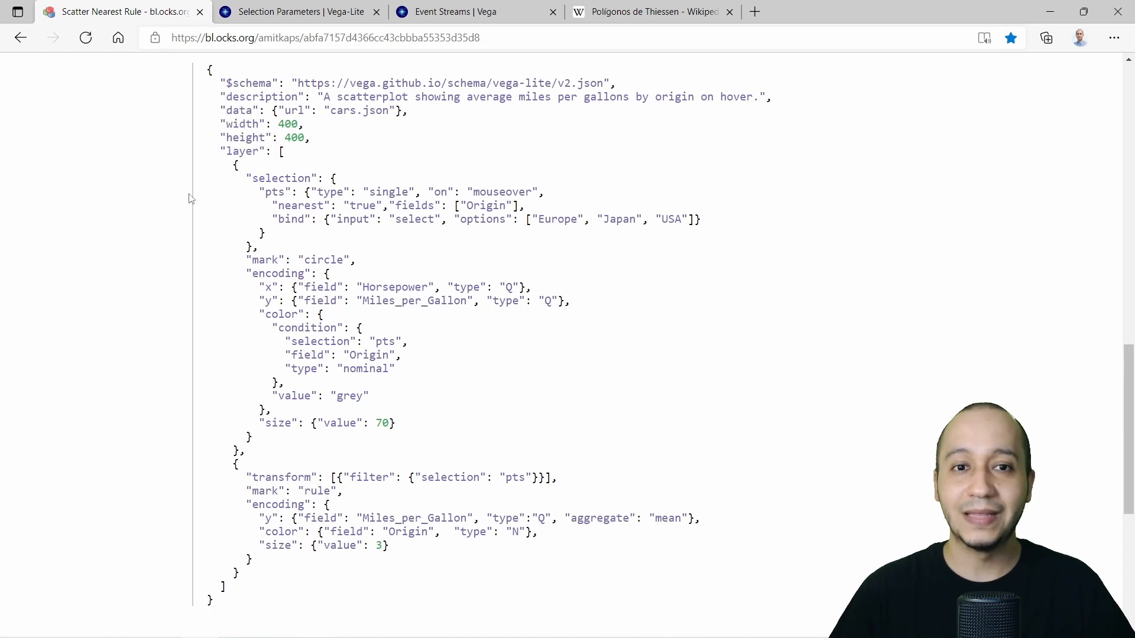
Step: Examine the abbreviated data types Q and N in the example specification's encodings
double_click(512, 288)
click(507, 318)
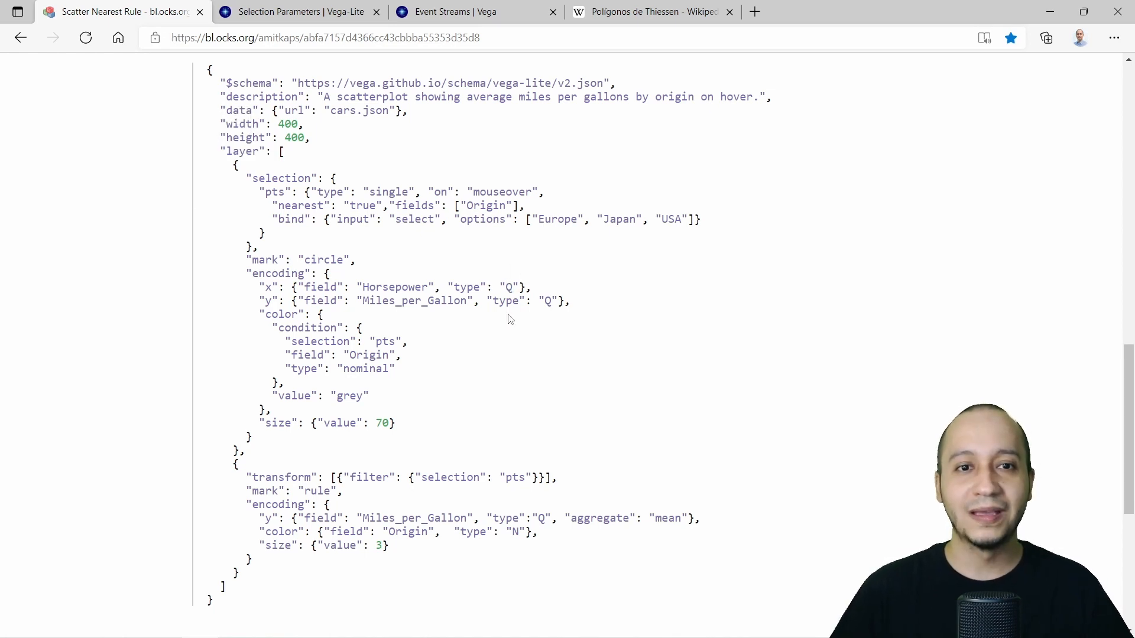
double_click(512, 288)
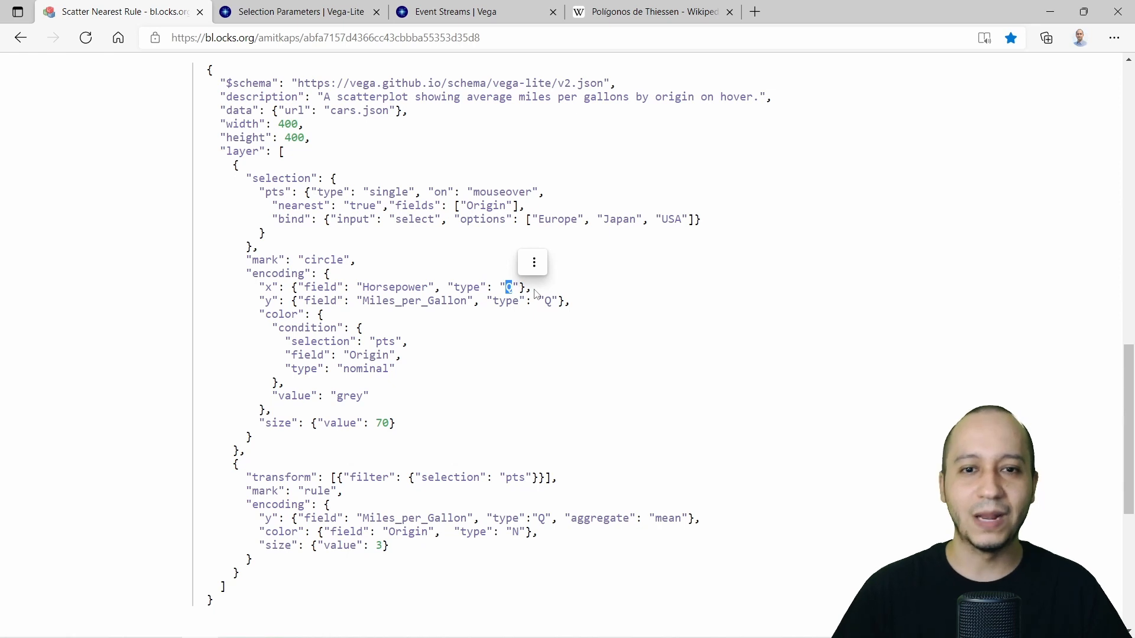
double_click(516, 532)
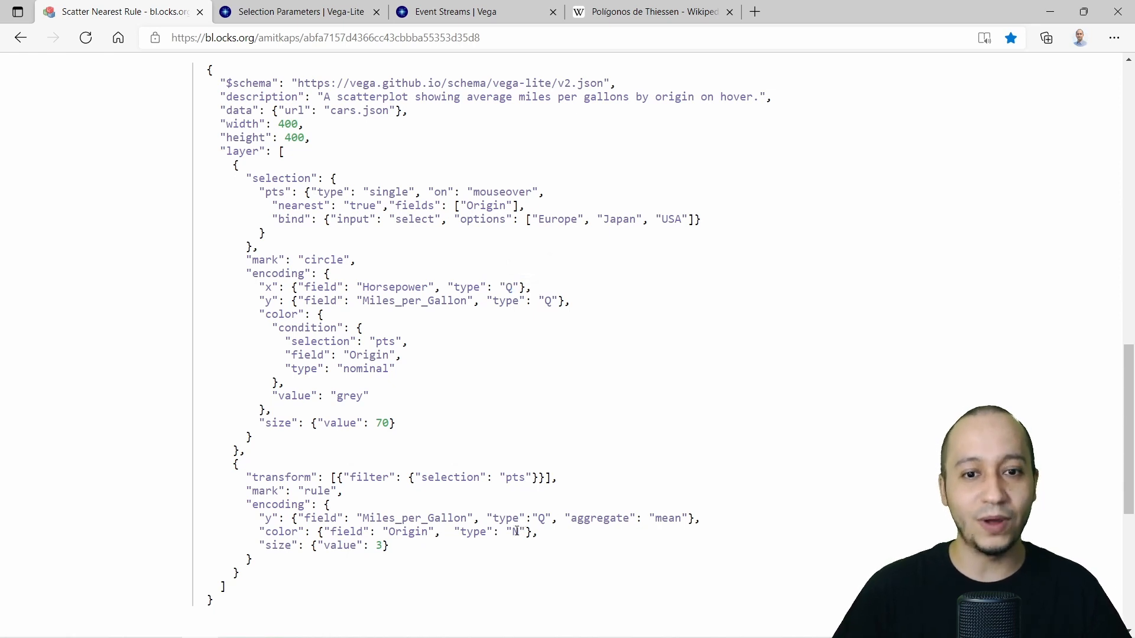
click(636, 424)
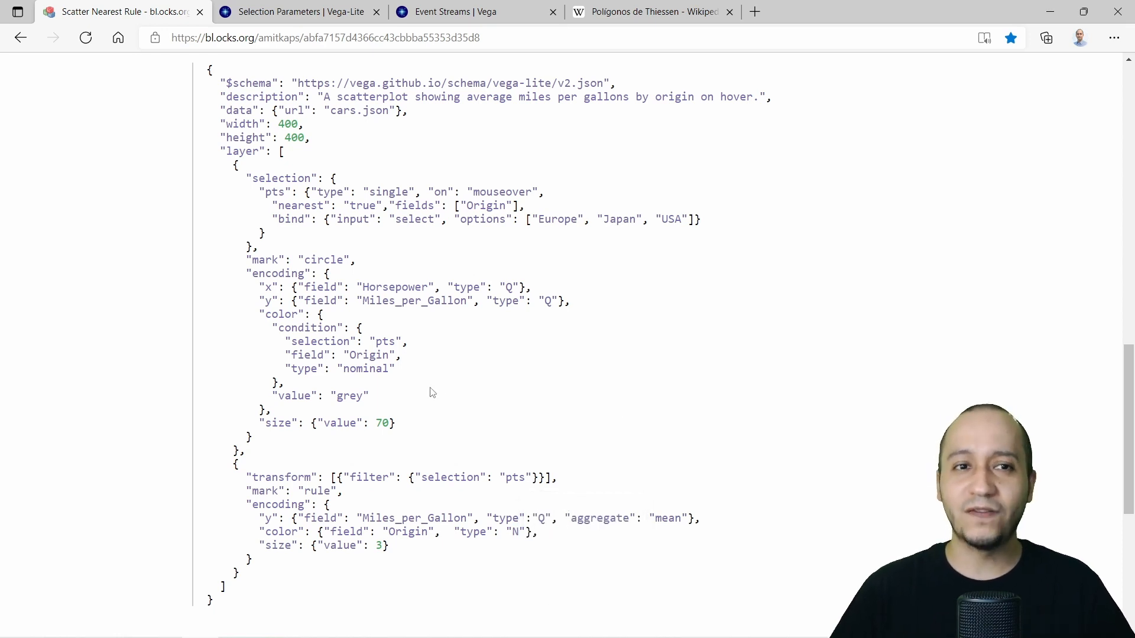
Step: Examine the schema, description, data, width and height properties at the start of the example specification
scroll(366, 231, up, 2)
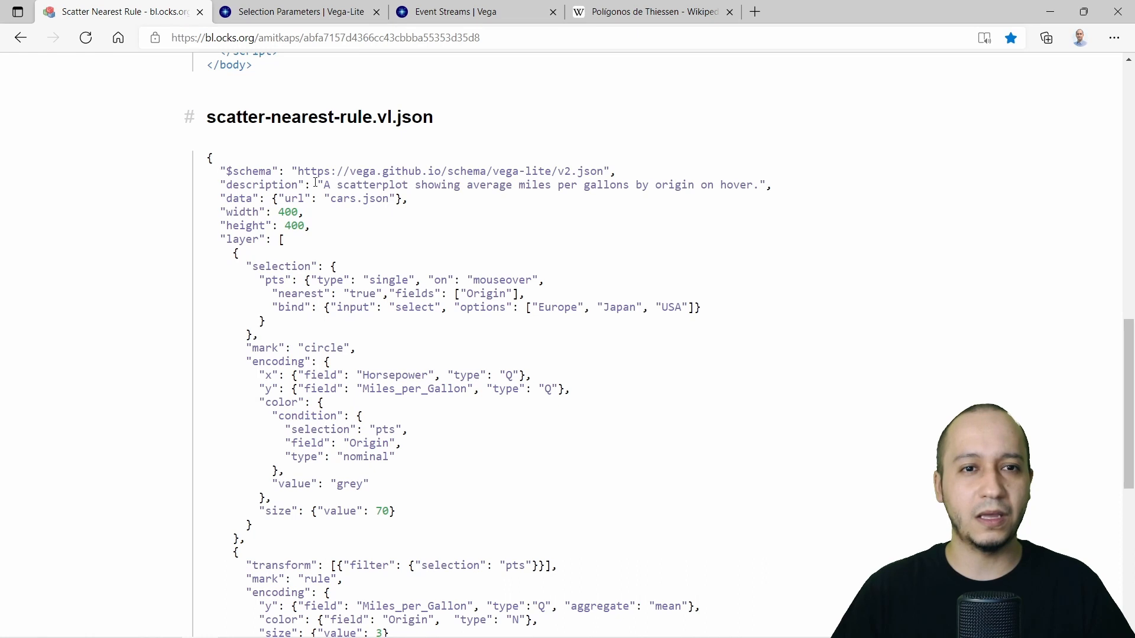
drag(773, 185, 223, 167)
drag(314, 230, 222, 211)
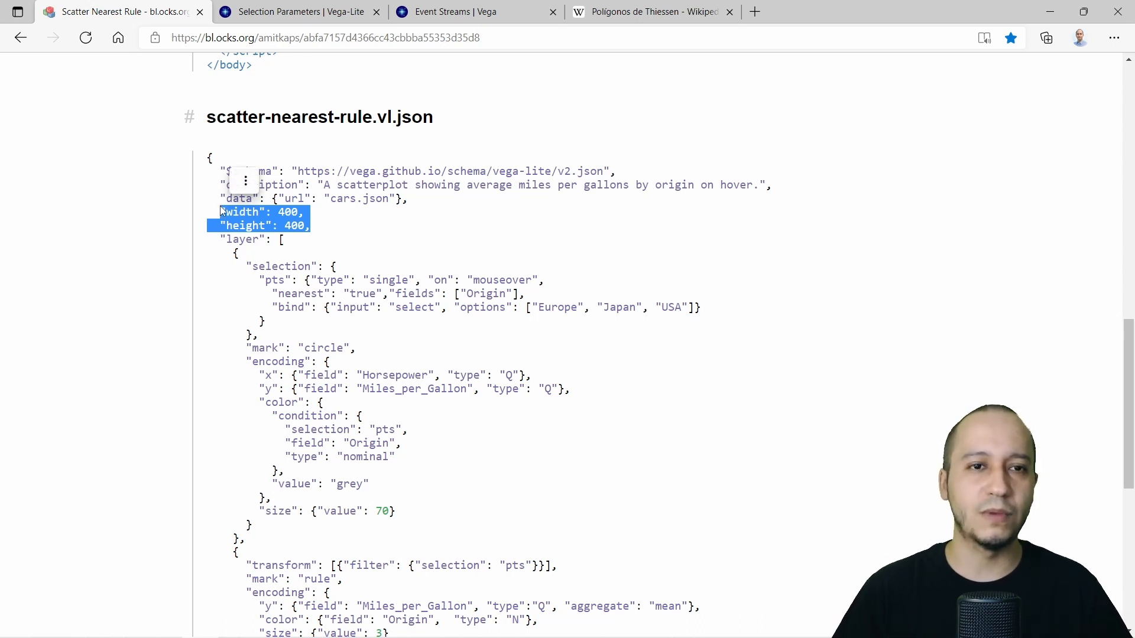
drag(305, 211, 336, 198)
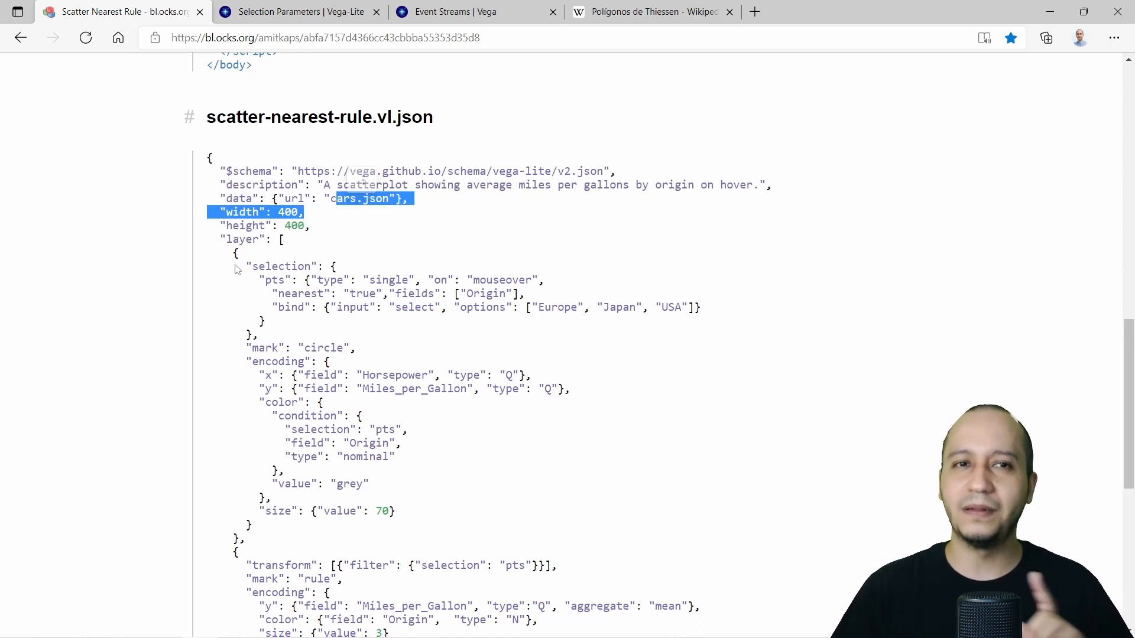
Step: Return to Power BI and examine the description, data and layer properties of the Deneb specification alongside the visual's assigned fields
click(1049, 12)
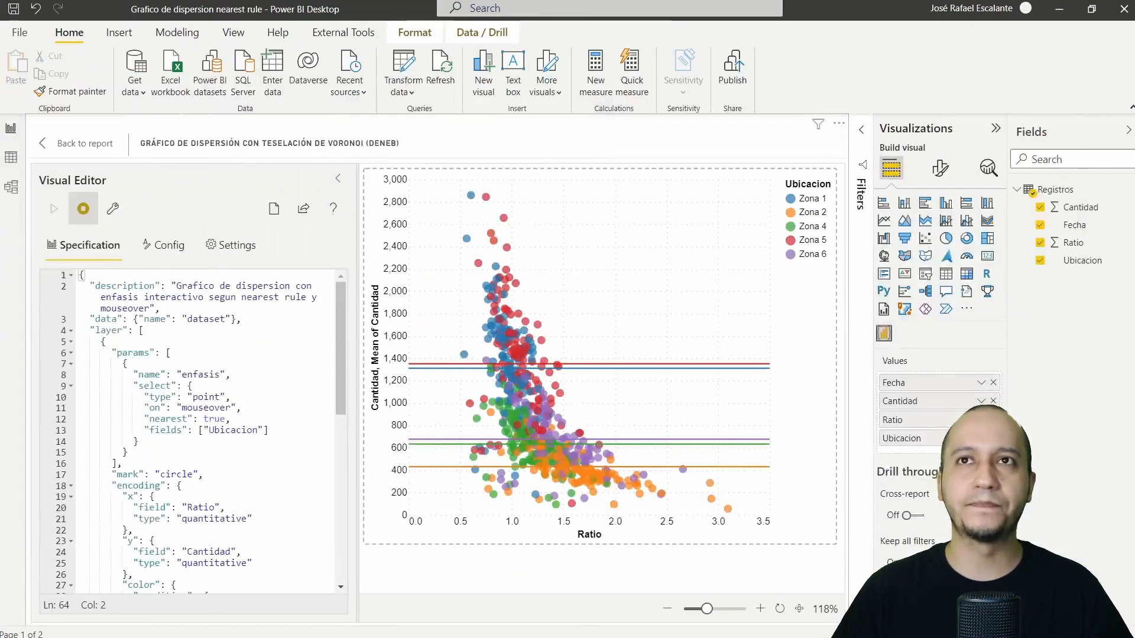
click(192, 333)
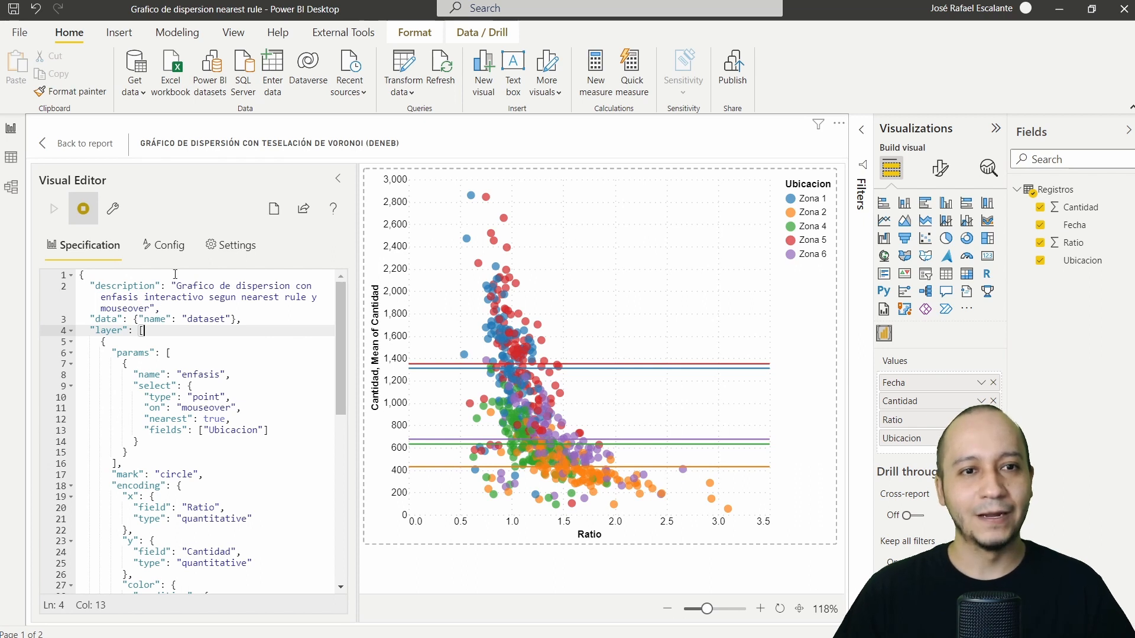
drag(175, 288, 215, 298)
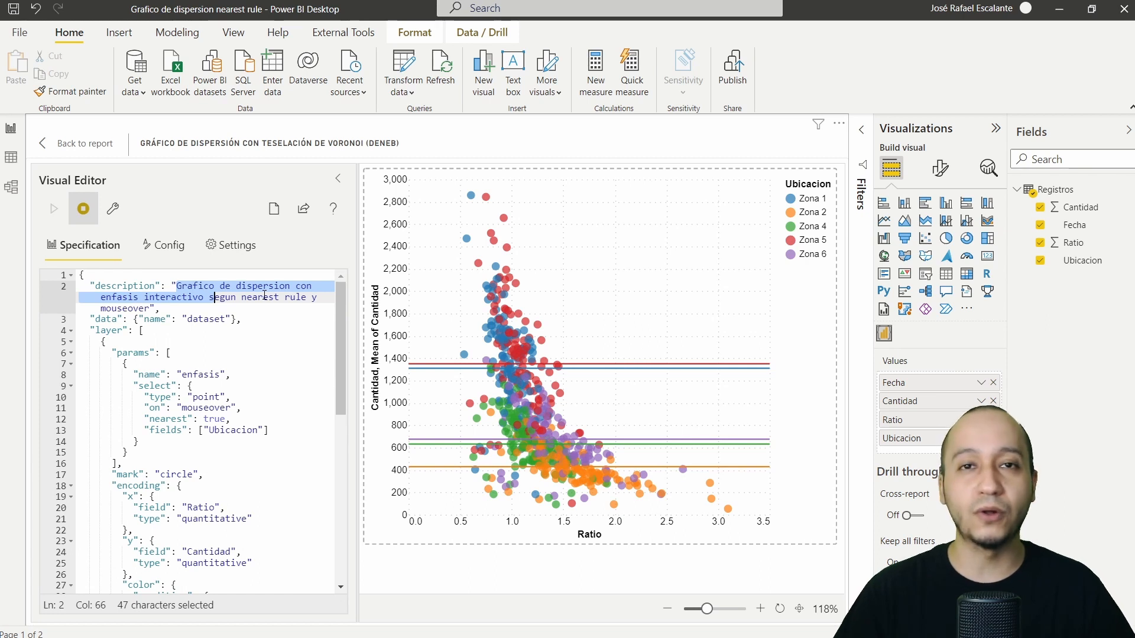
click(264, 296)
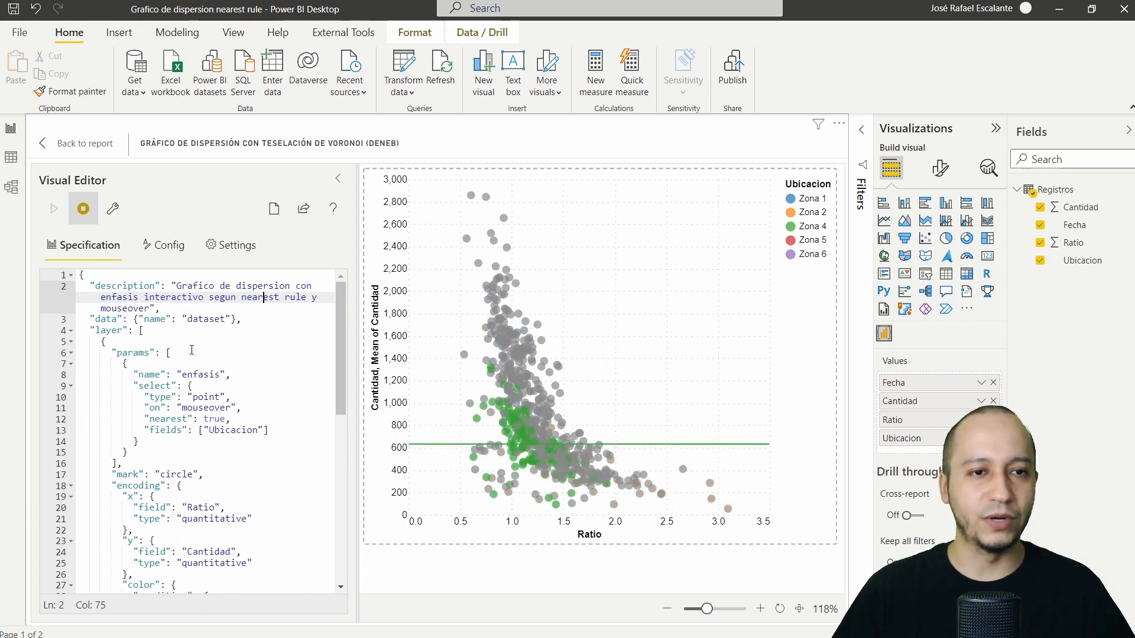
drag(239, 319, 90, 319)
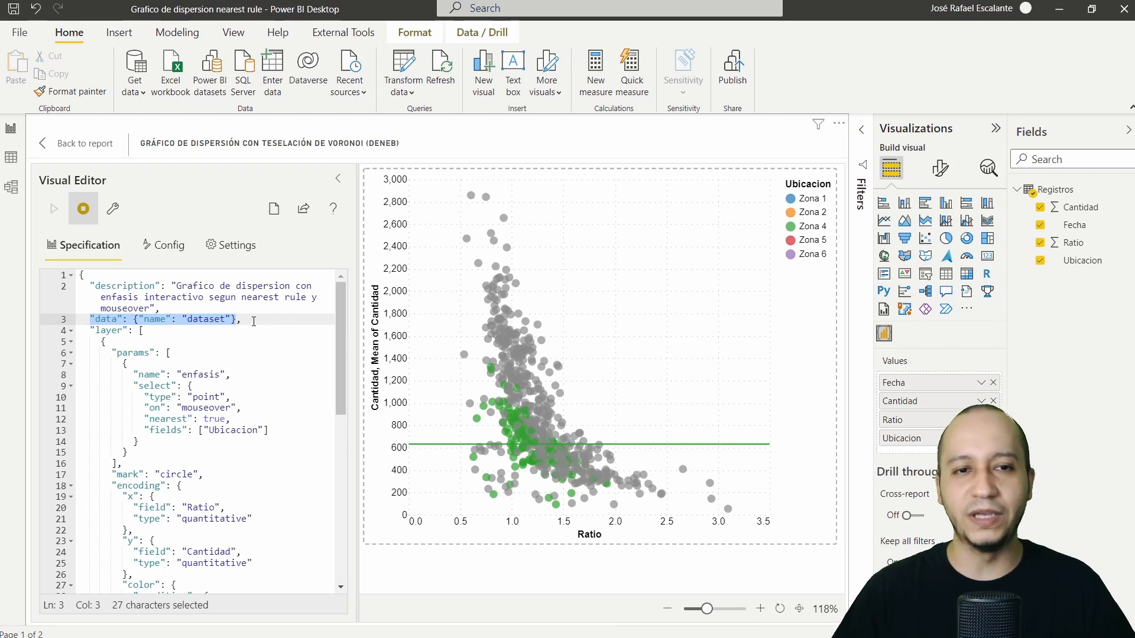
drag(878, 371, 999, 446)
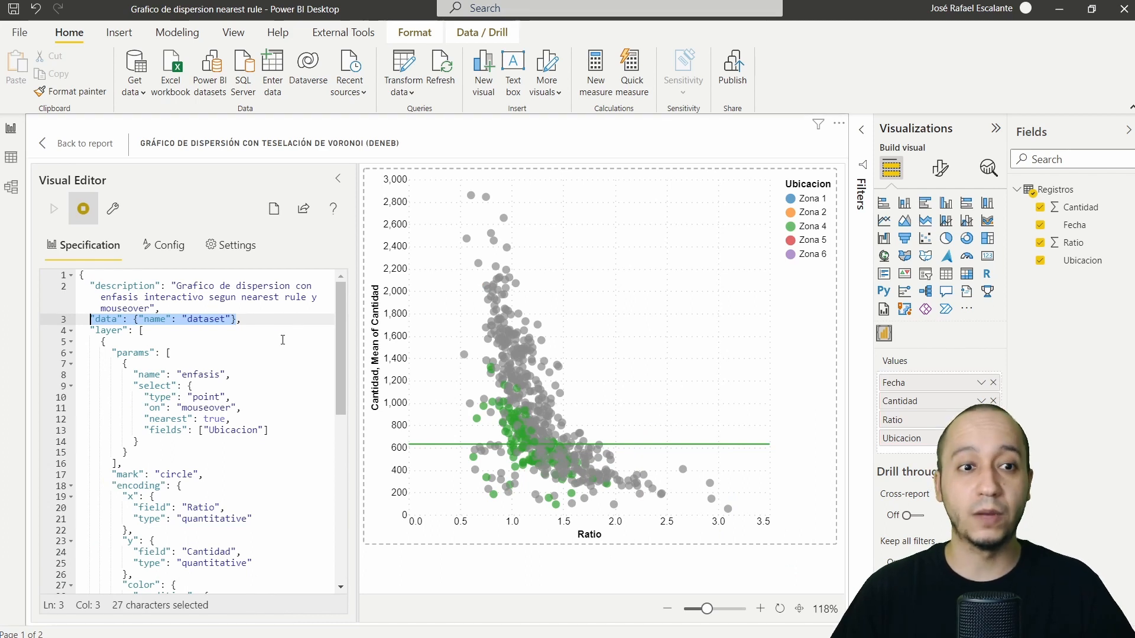
click(196, 329)
key(ctrl+shift+End)
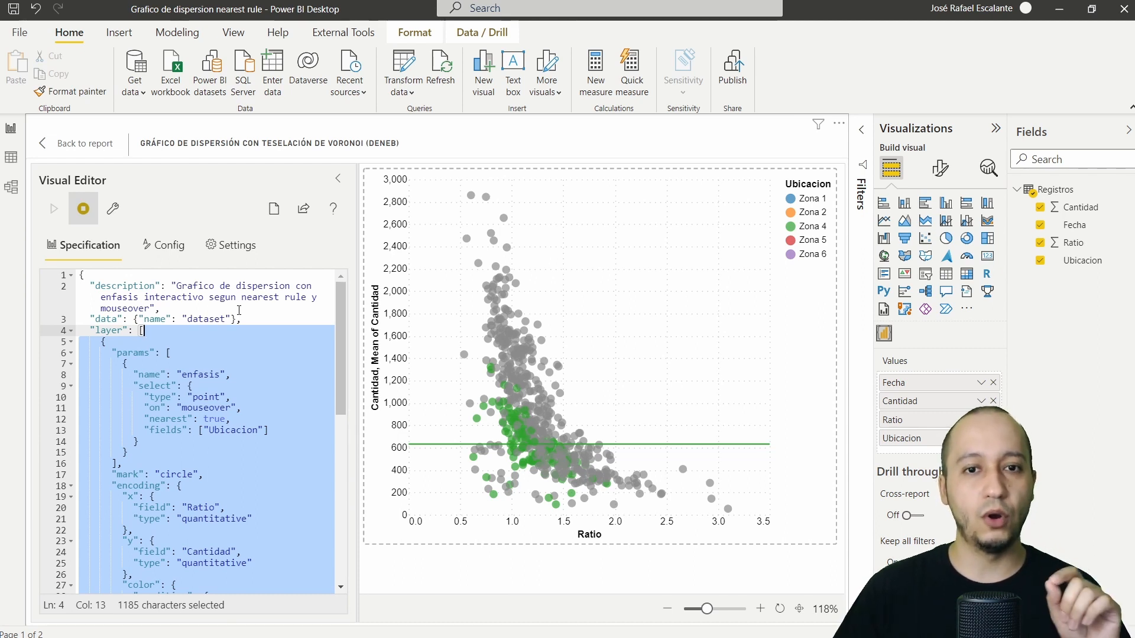
Step: Try "point" as the first layer's mark and restore it to "circle"
double_click(172, 474)
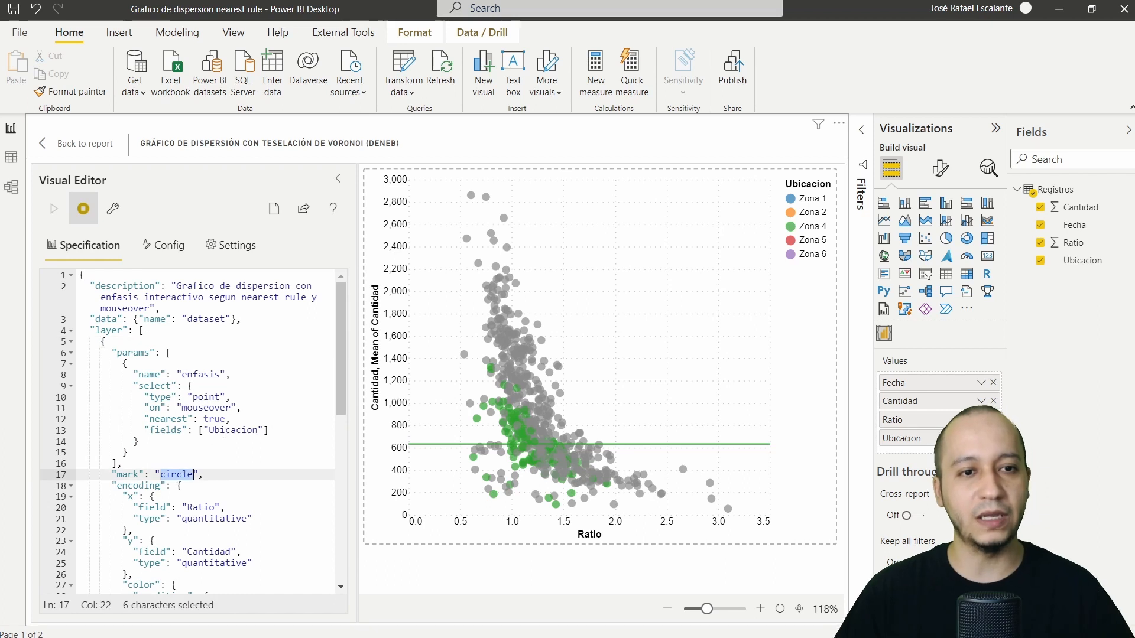
text(point)
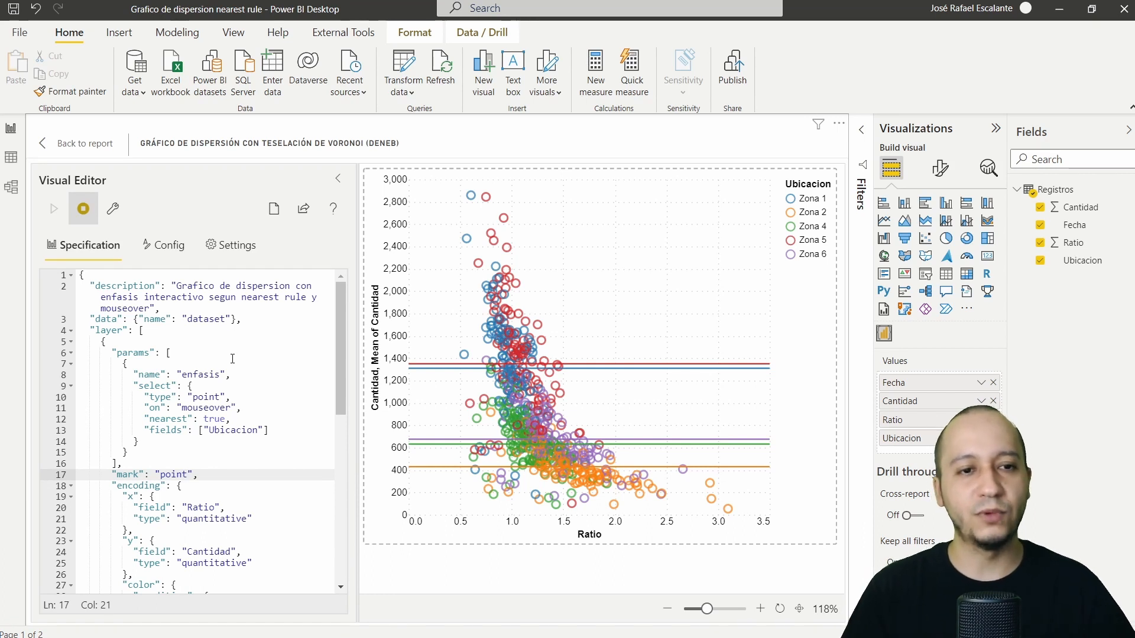
key(BackSpace)
key(BackSpace)
key(BackSpace)
key(BackSpace)
key(BackSpace)
text(circ)
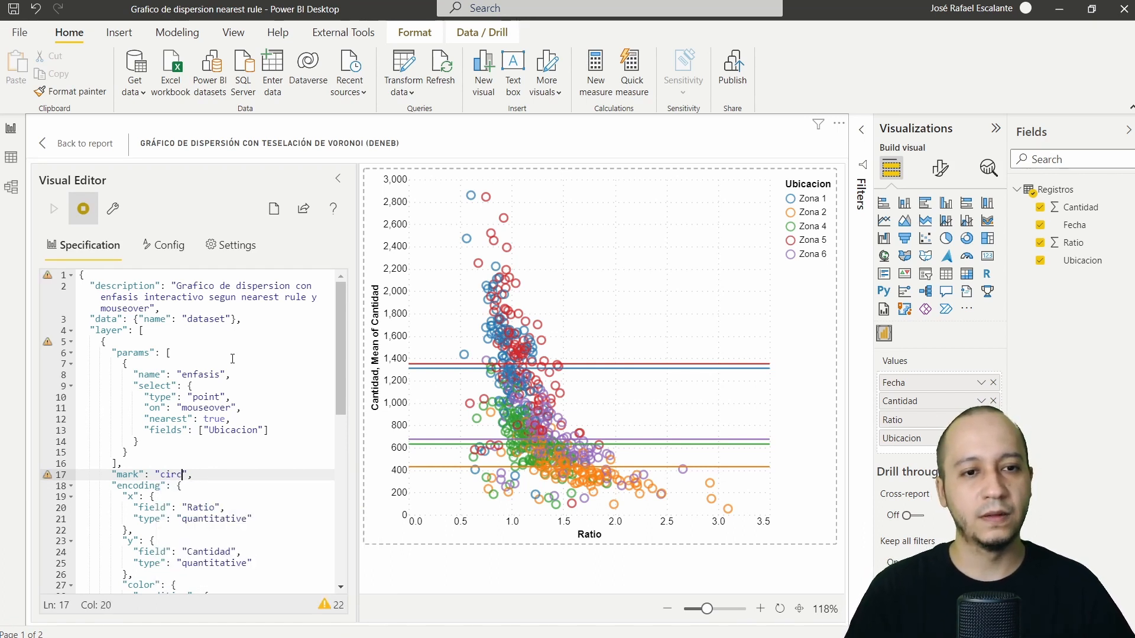
text(le)
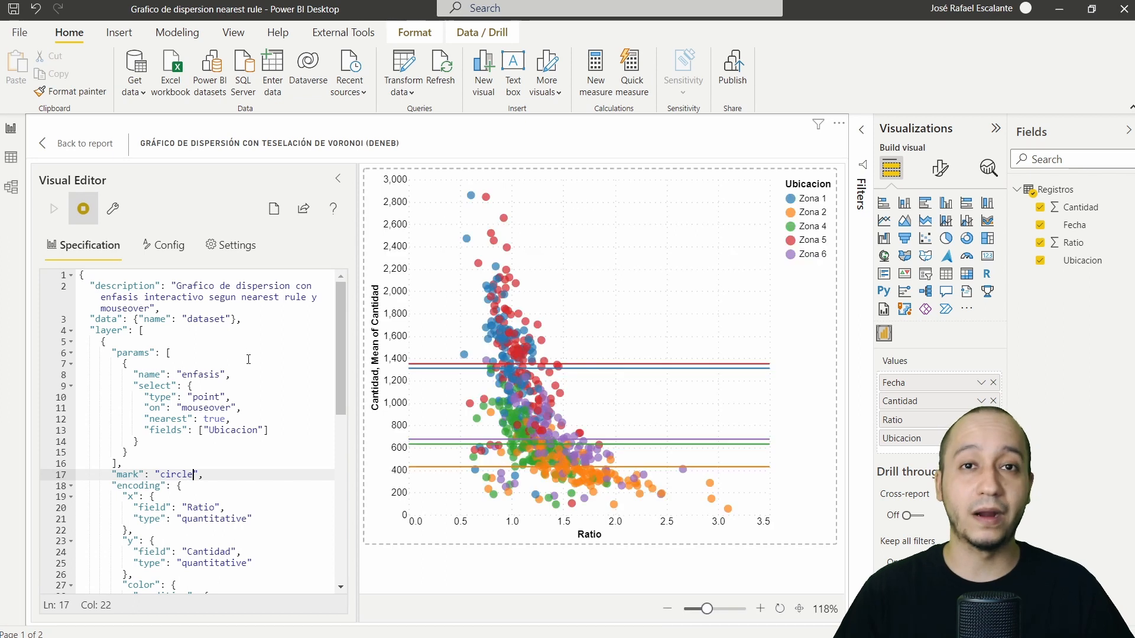
Step: Examine the circle and rule mark definitions and the full extent of the layer array in the specification
drag(204, 474, 106, 474)
scroll(193, 461, down, 5)
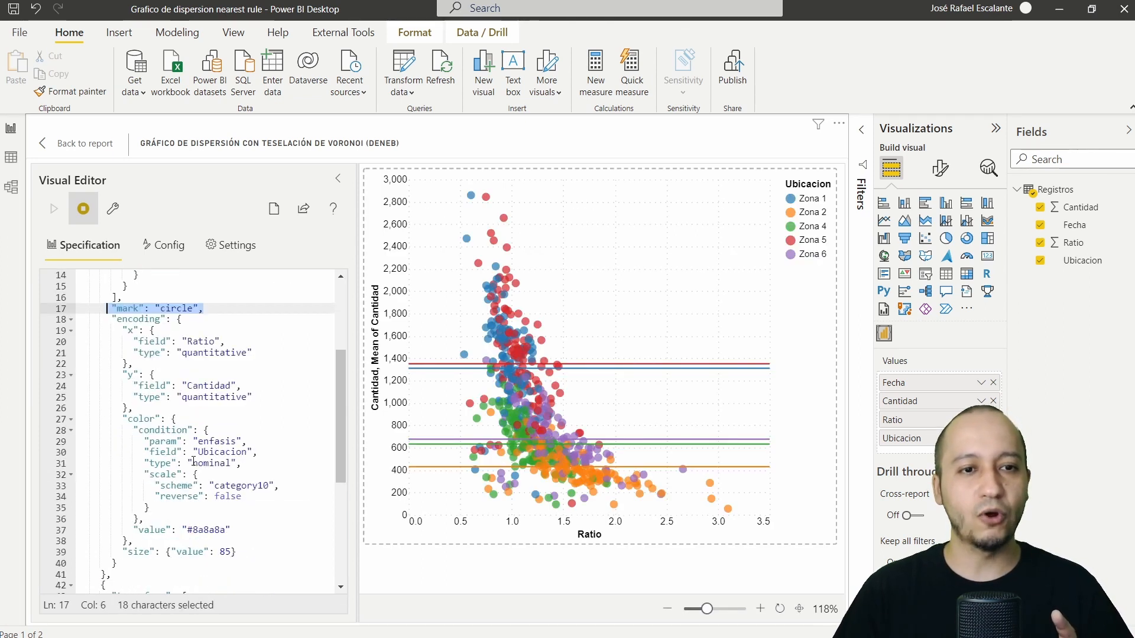
scroll(194, 461, down, 5)
drag(193, 464, 112, 464)
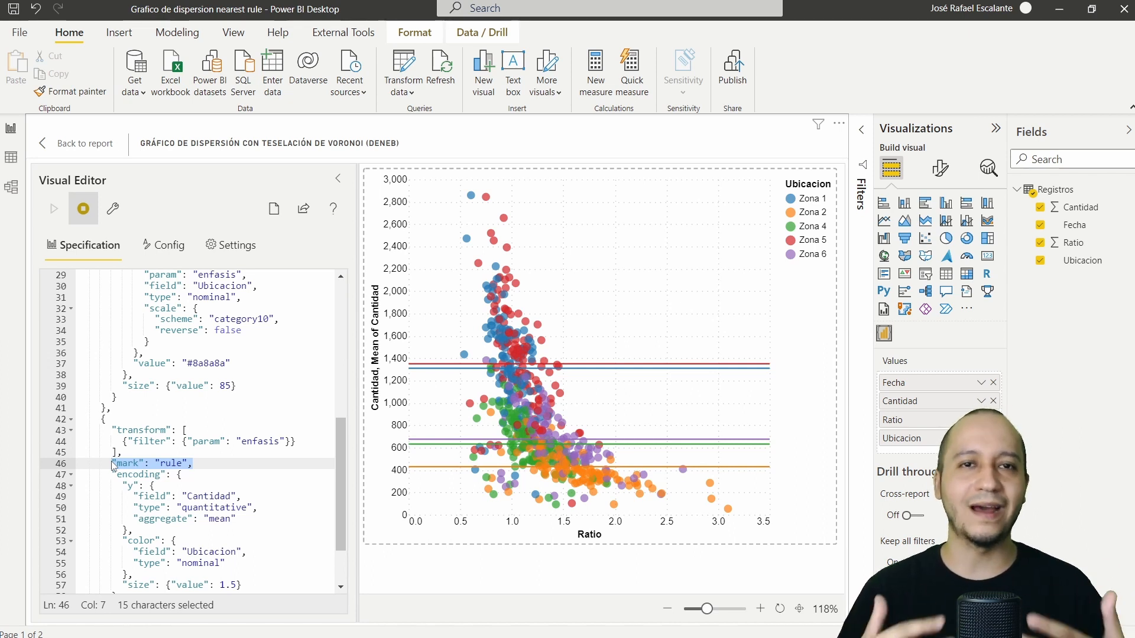
scroll(112, 465, up, 8)
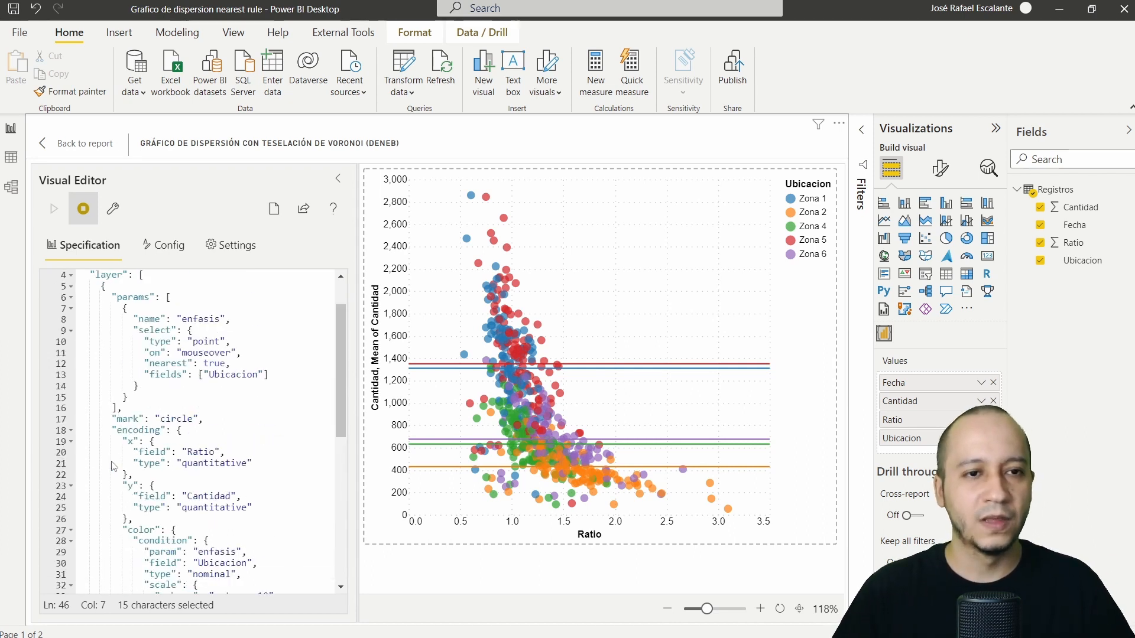
shift+click(142, 275)
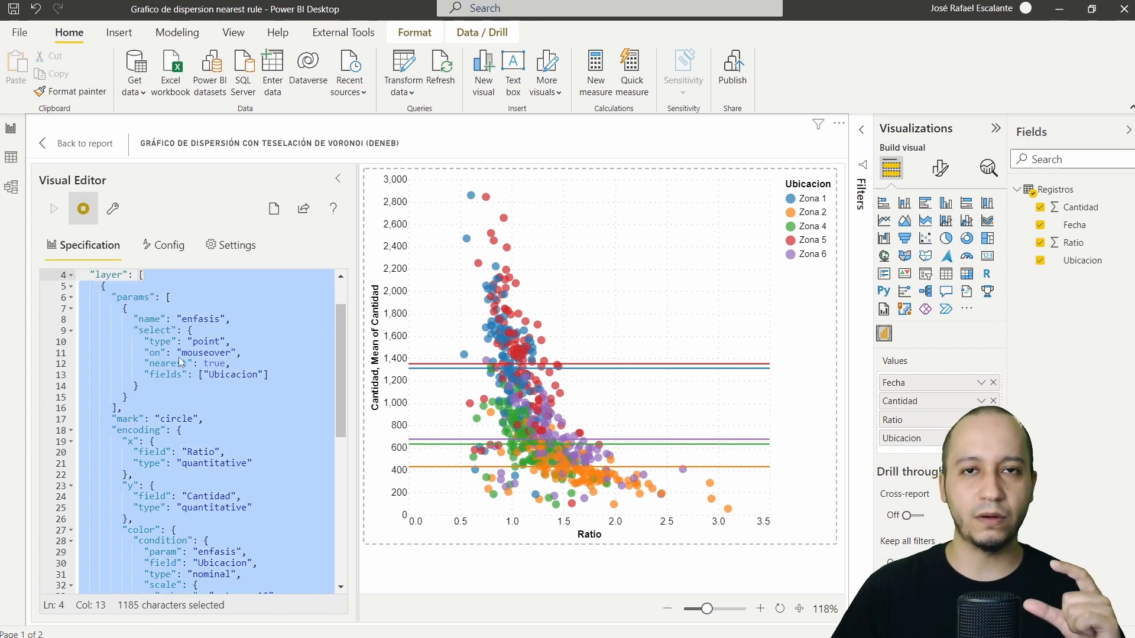
scroll(179, 362, down, 10)
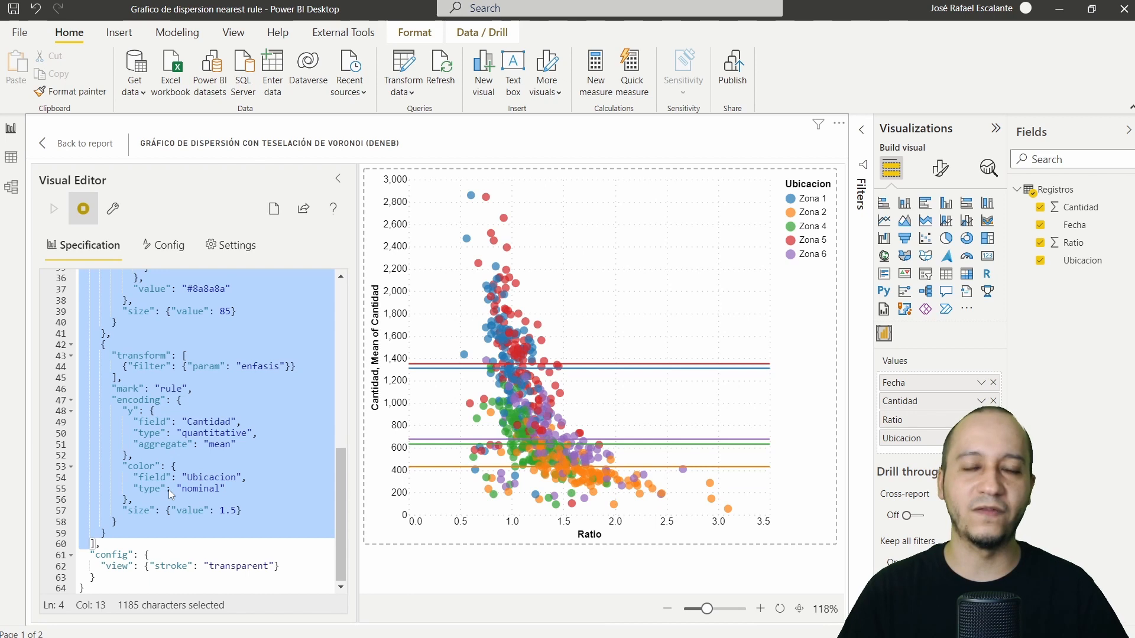
Step: Examine the full extent of the first layer's params array in the Deneb specification
scroll(168, 490, up, 6)
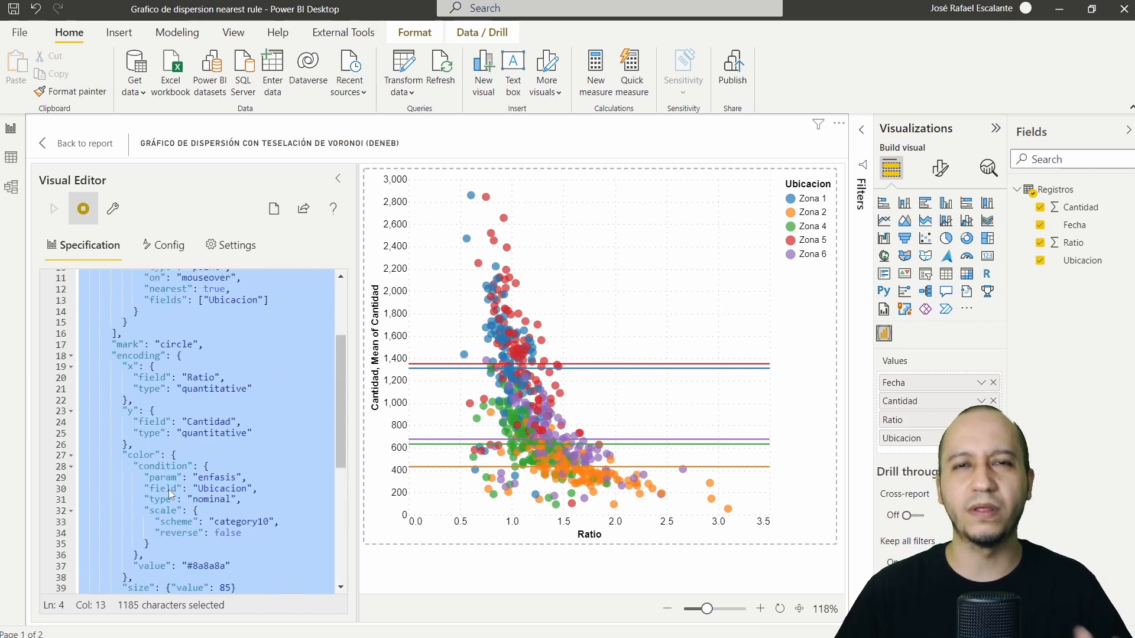
scroll(168, 489, up, 3)
click(168, 489)
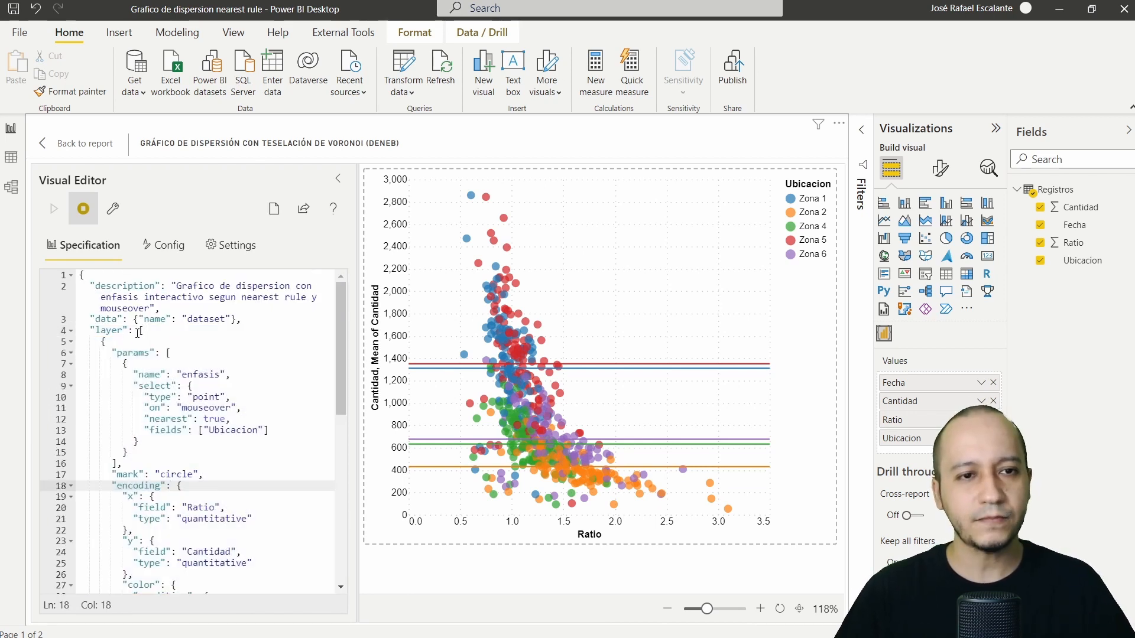
double_click(118, 464)
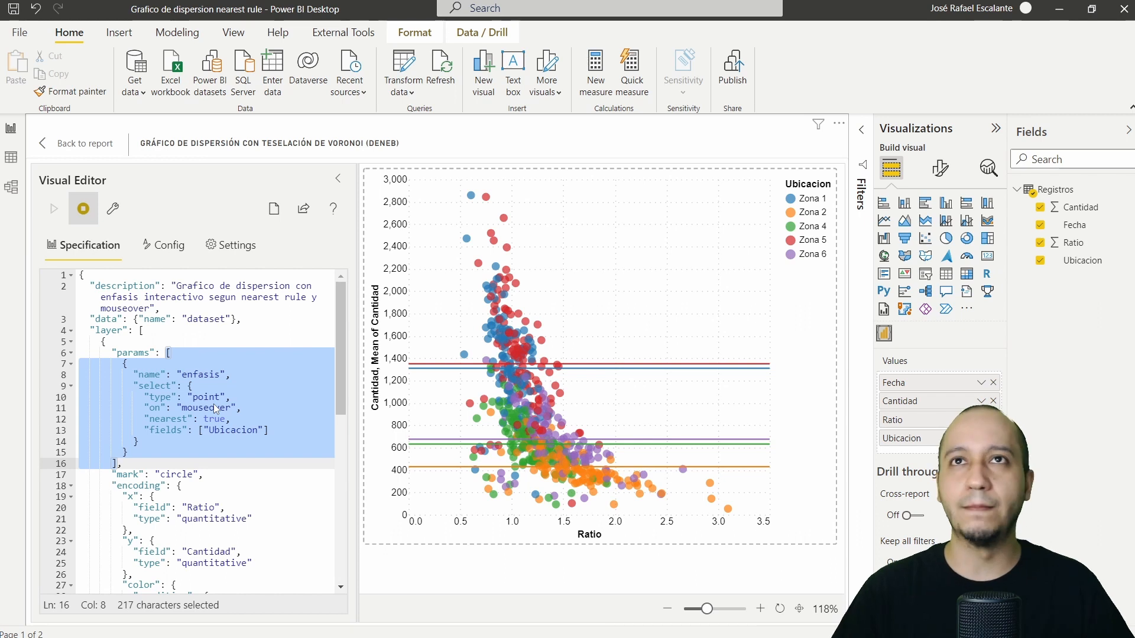
Step: Switch to the browser and examine the params structure in the Vega-Lite Selection Parameters documentation
key(alt+Tab)
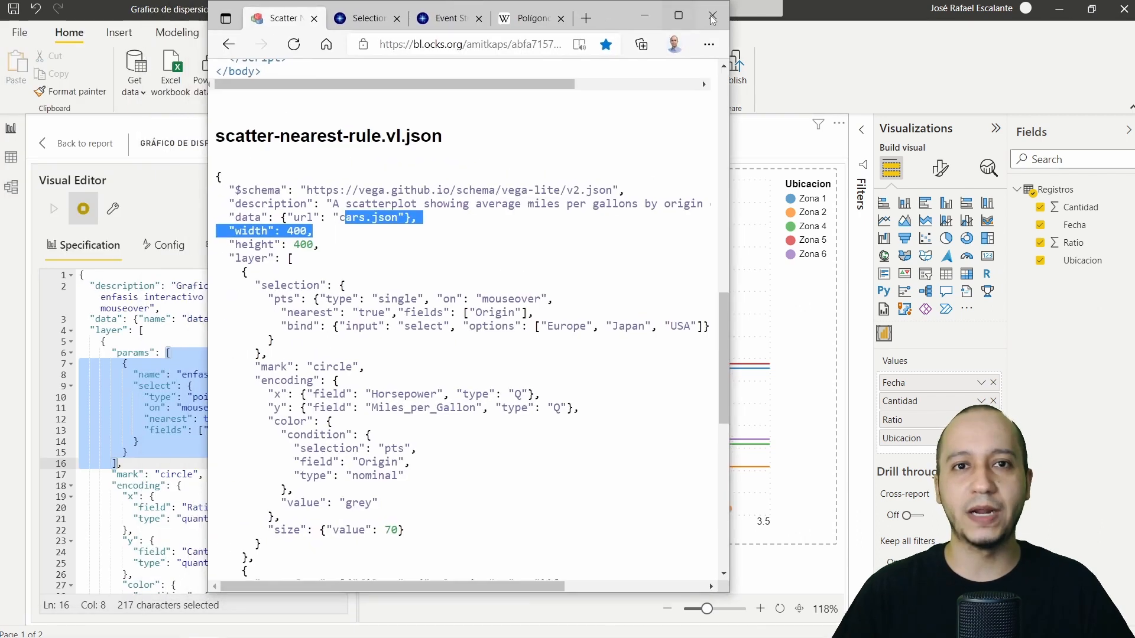
double_click(312, 16)
click(312, 14)
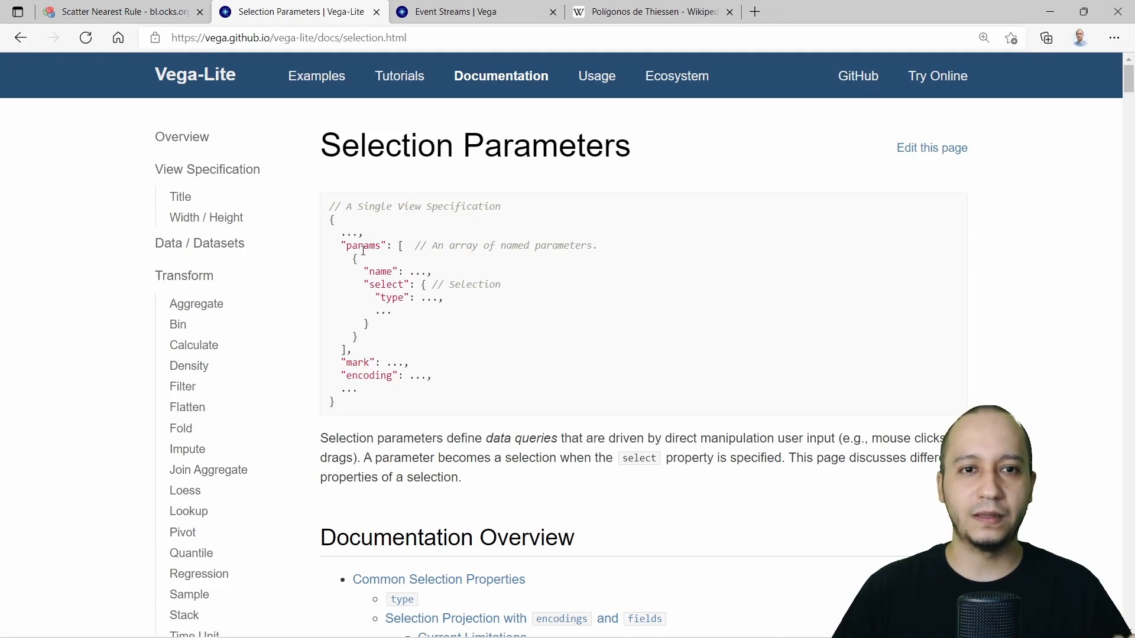
drag(348, 349, 335, 233)
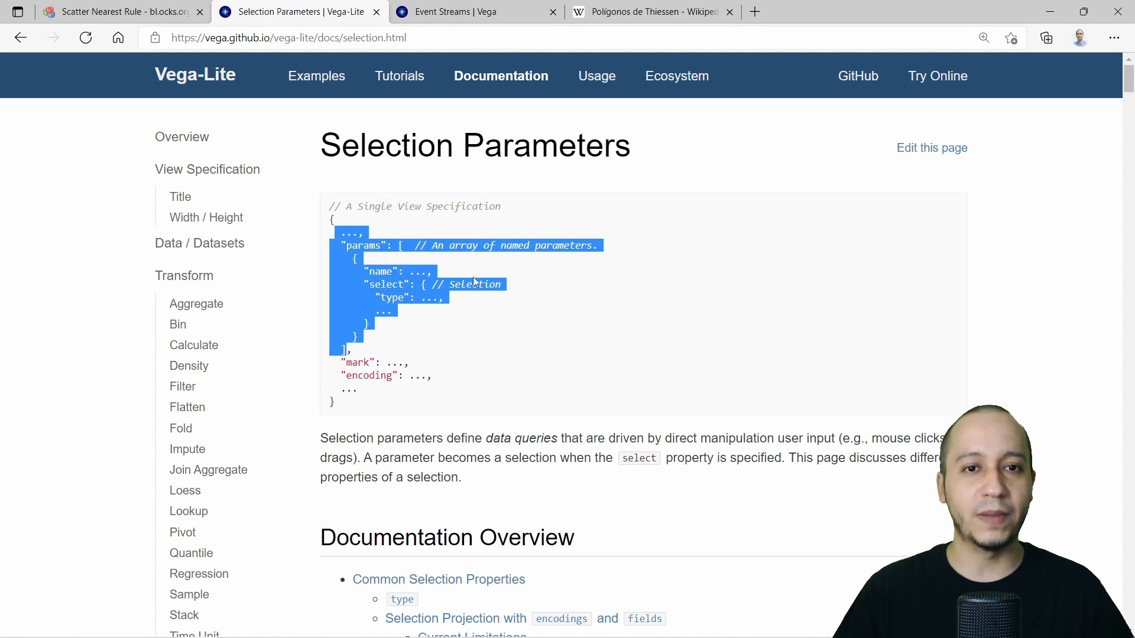
click(523, 287)
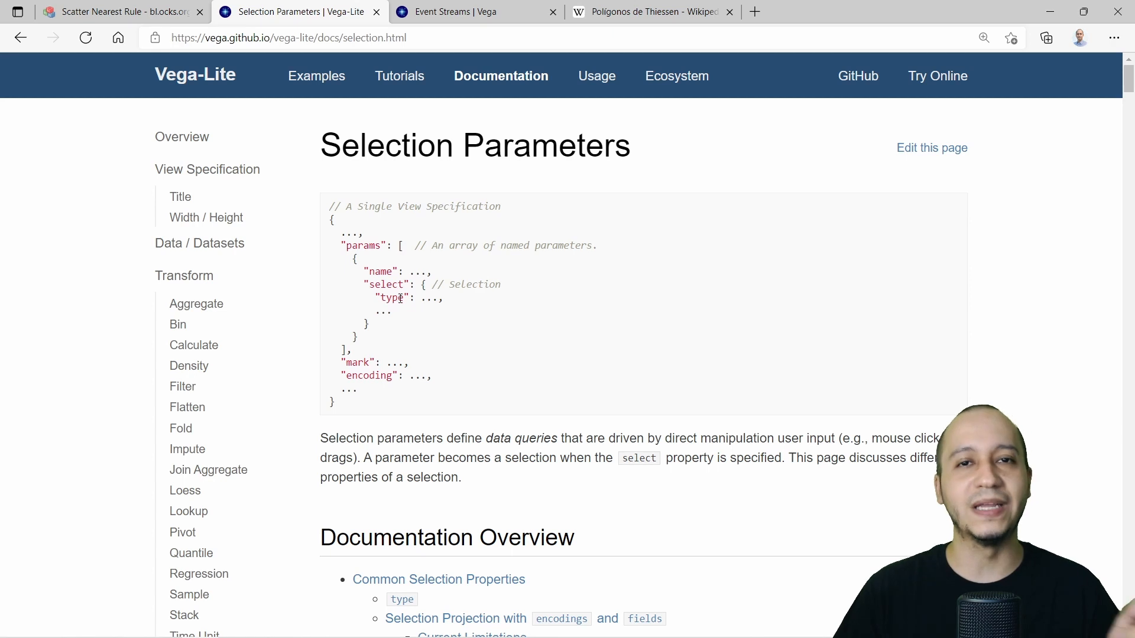
Step: Examine the type property's "point" and "interval" options among the common selection properties
scroll(400, 299, down, 12)
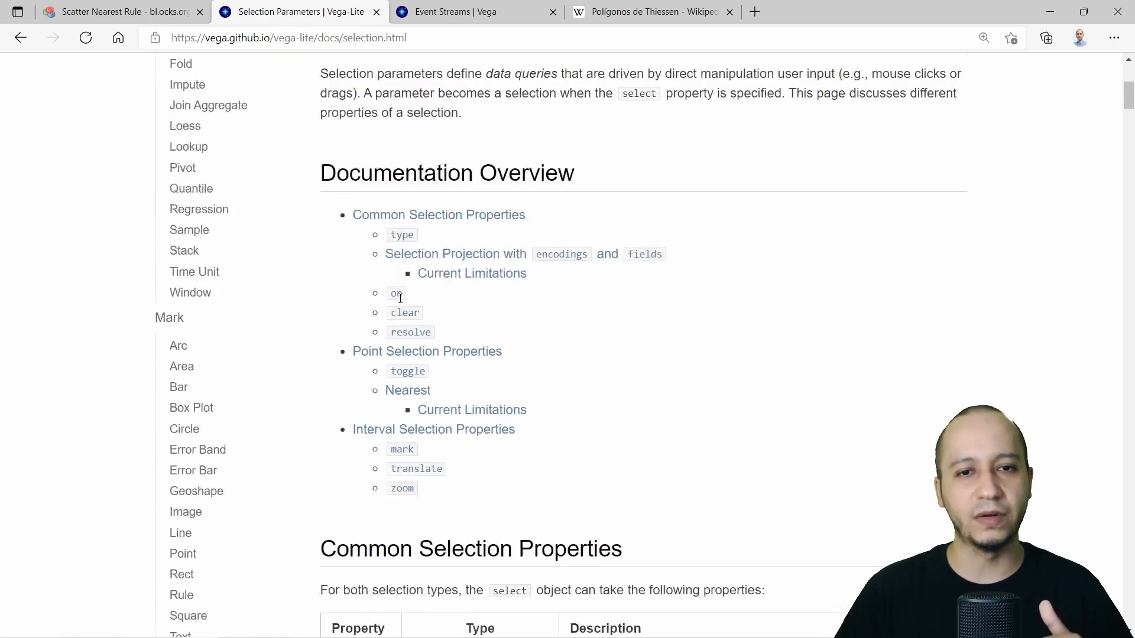
scroll(444, 314, down, 1)
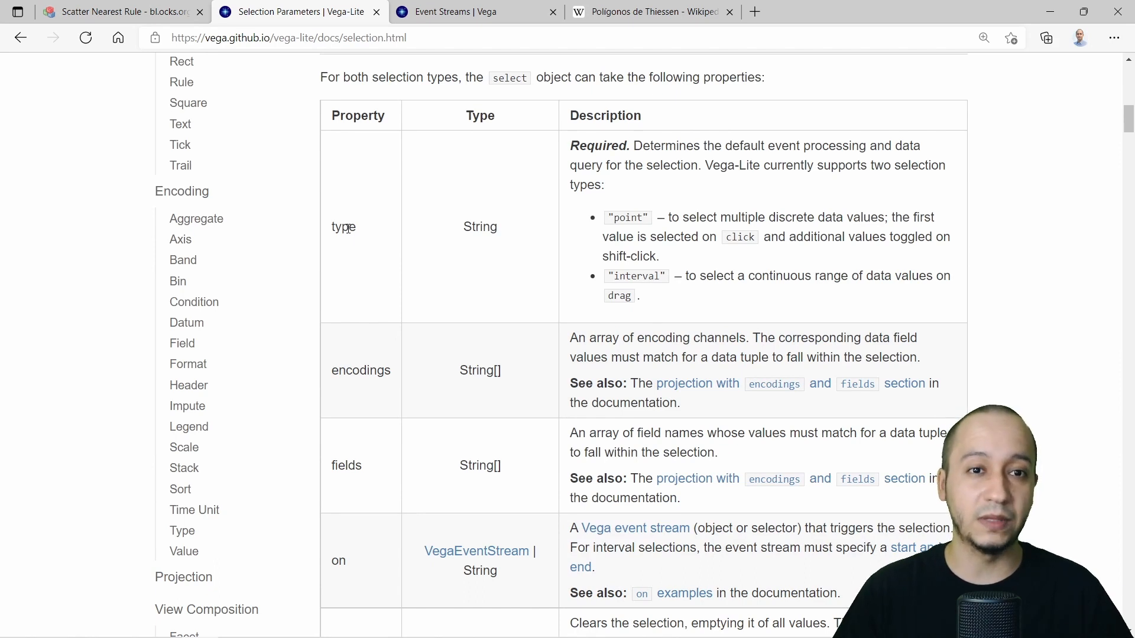
double_click(628, 218)
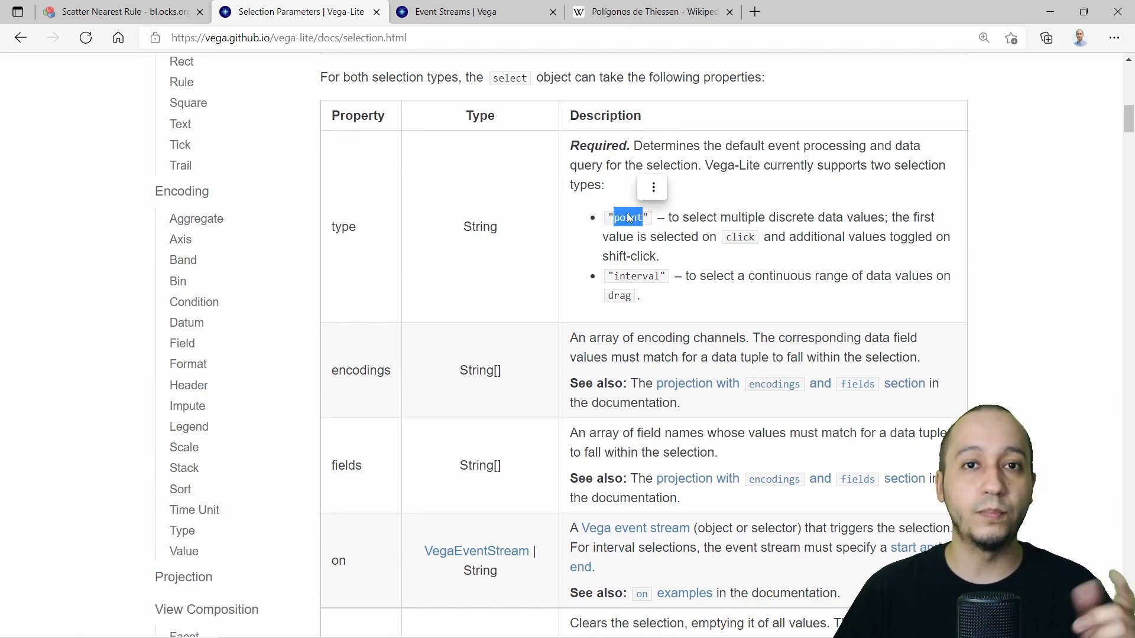
click(744, 211)
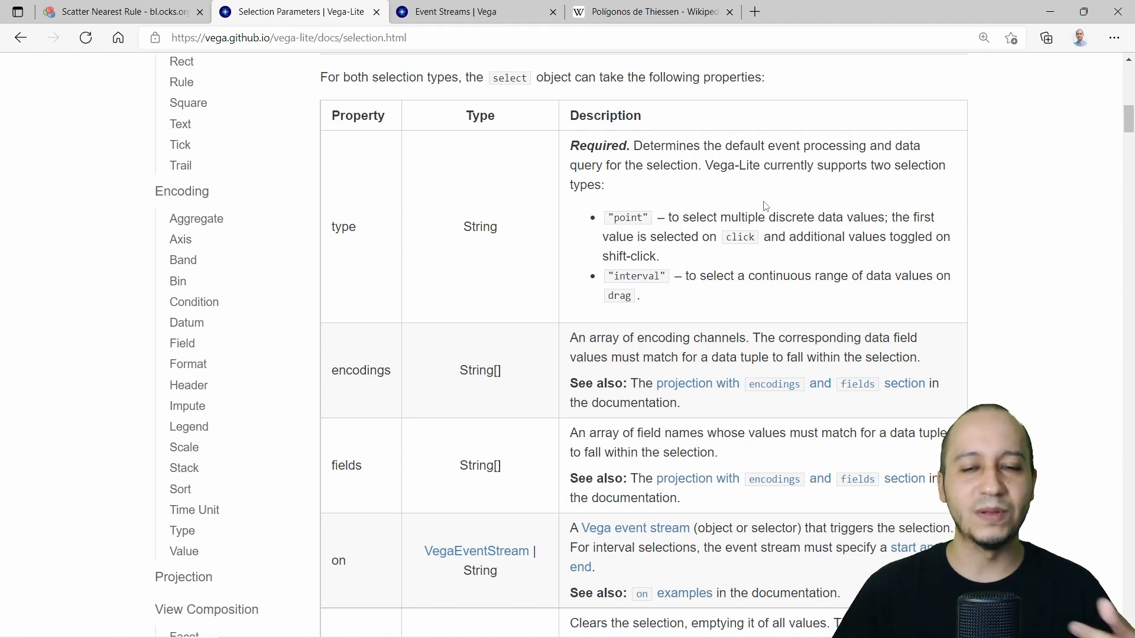
double_click(641, 278)
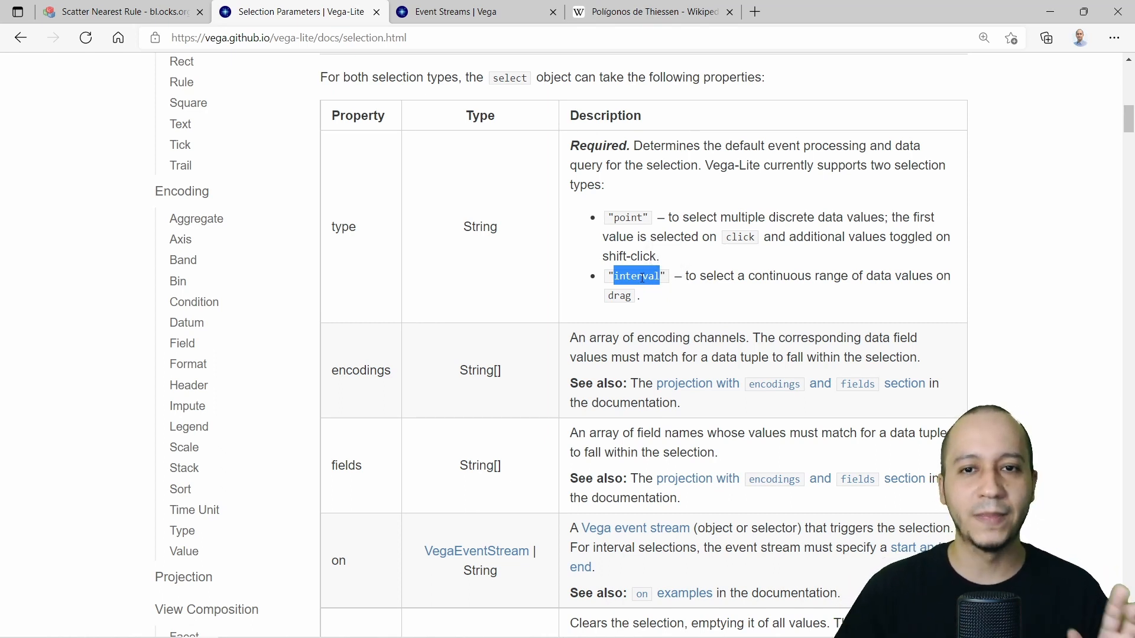
click(660, 299)
Step: Examine the "on" selection property and the supported event types in Vega's Event Streams documentation
scroll(554, 338, down, 3)
double_click(340, 386)
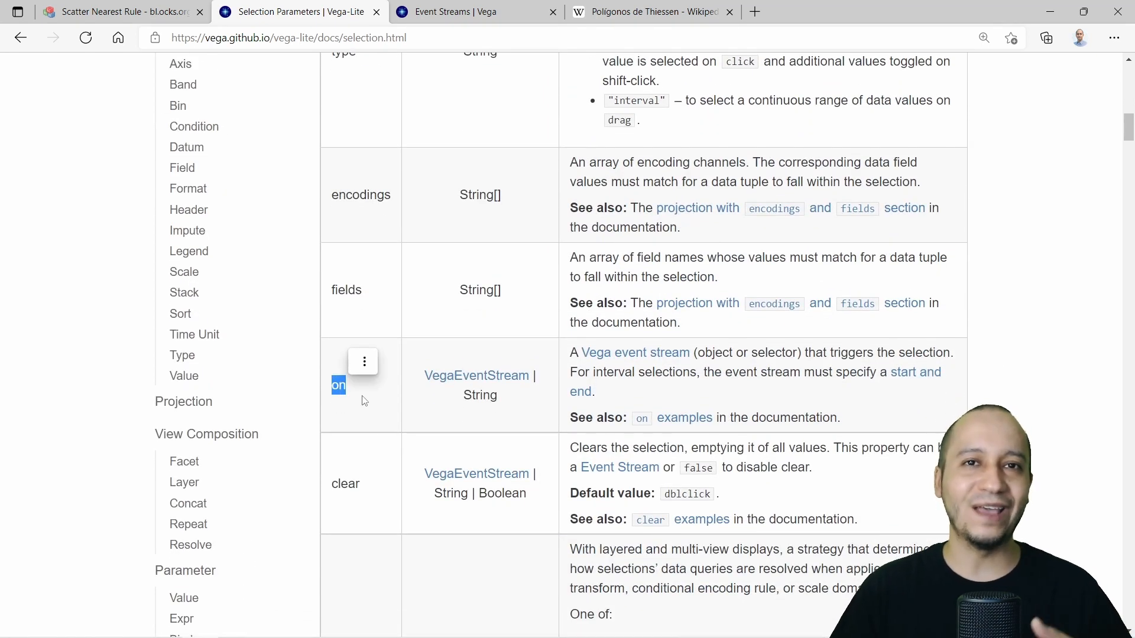
click(480, 10)
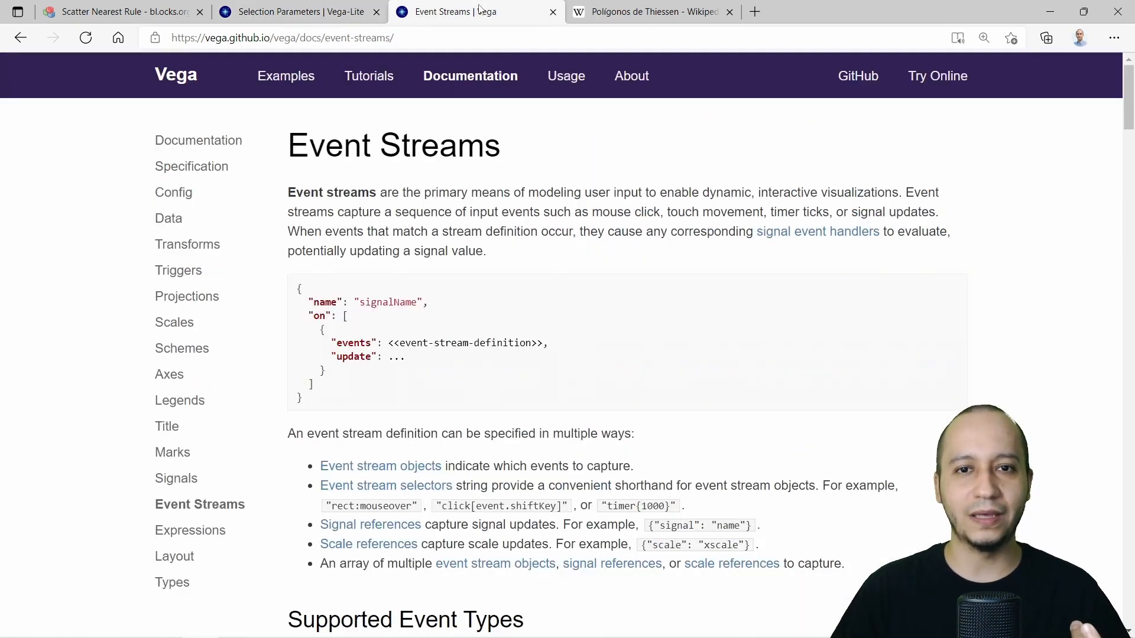
scroll(663, 276, down, 9)
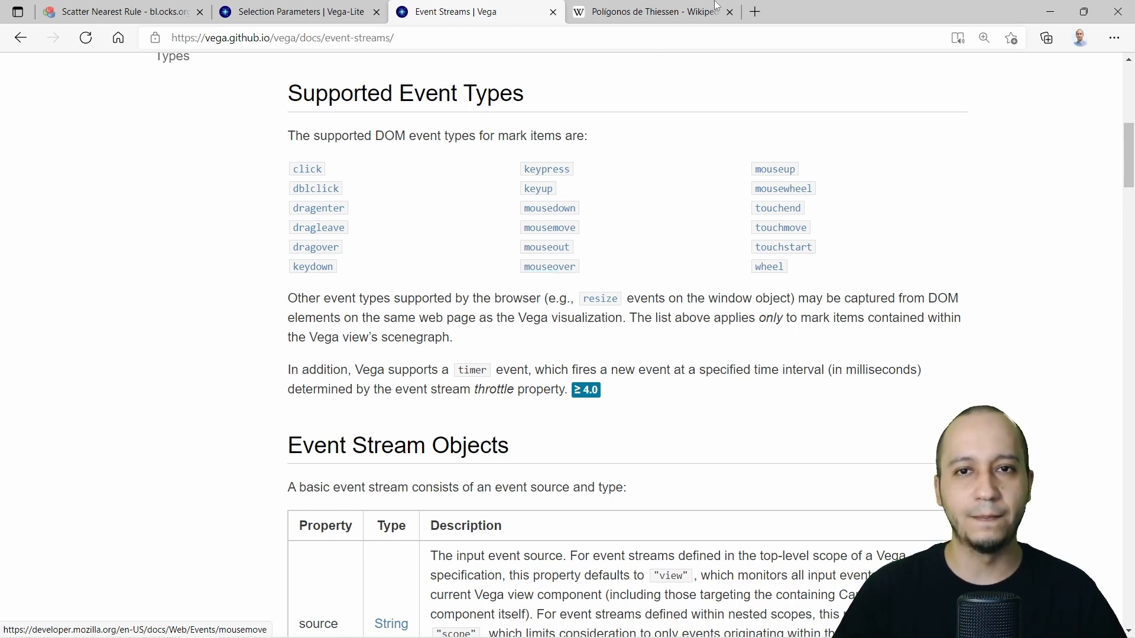
Step: Return to Power BI and examine the params array's name "enfasis" and its select object with type "point"
key(alt+Tab)
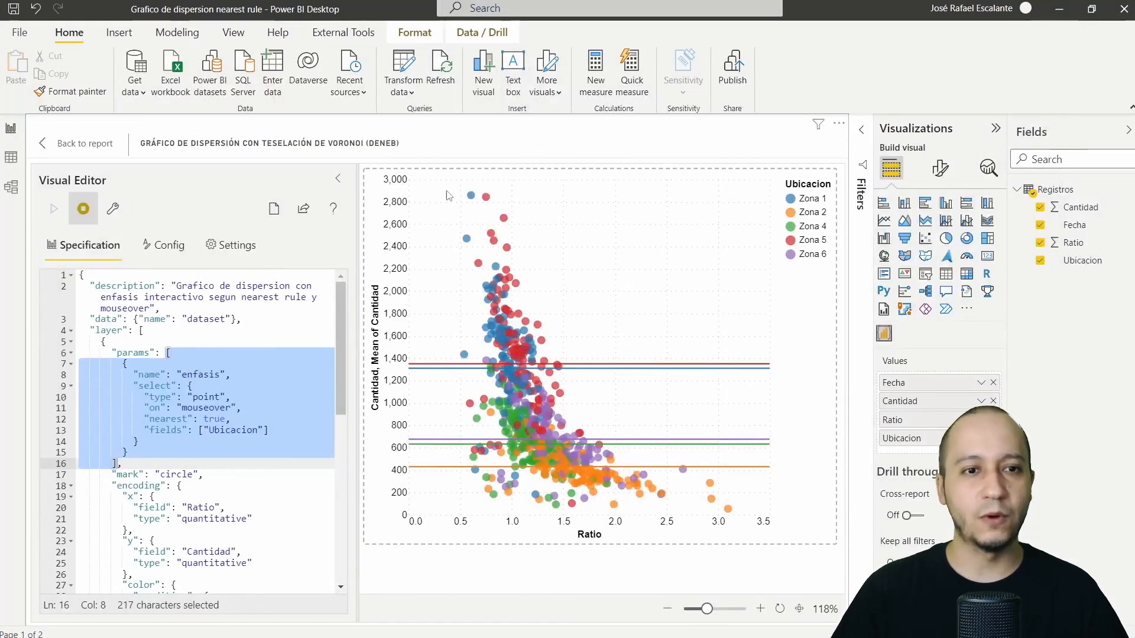
click(168, 407)
double_click(195, 374)
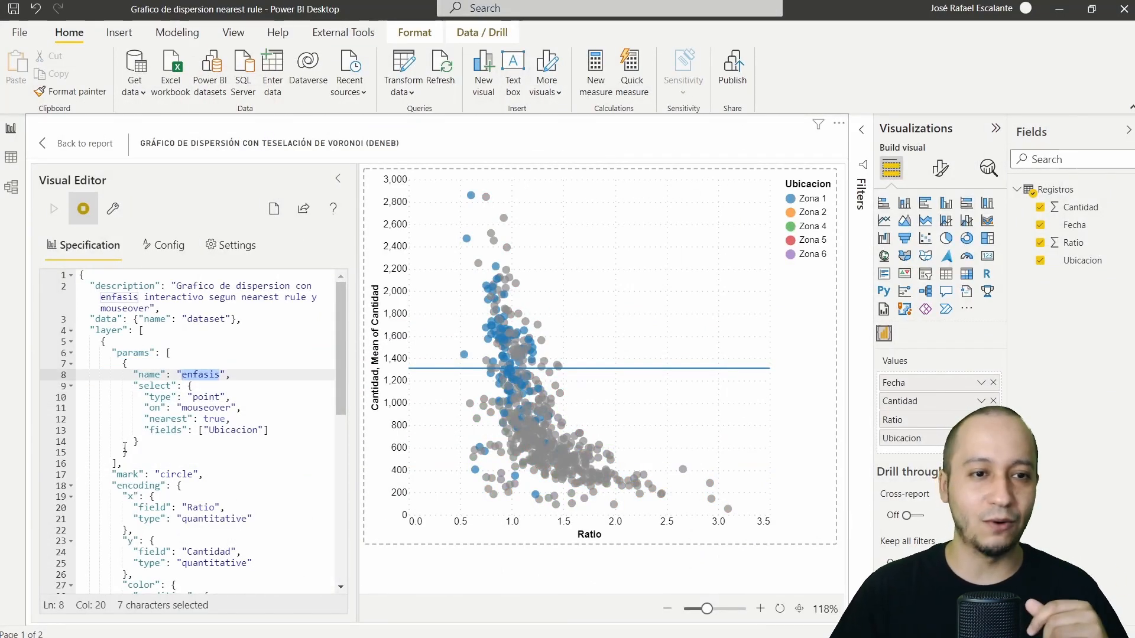
double_click(115, 463)
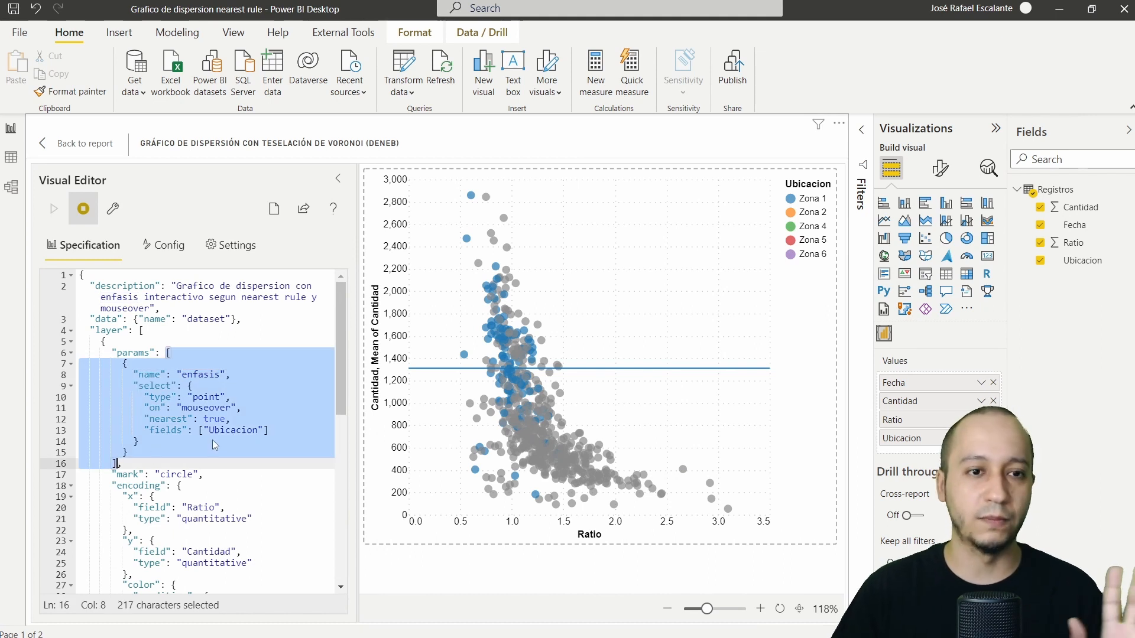
click(229, 396)
double_click(211, 375)
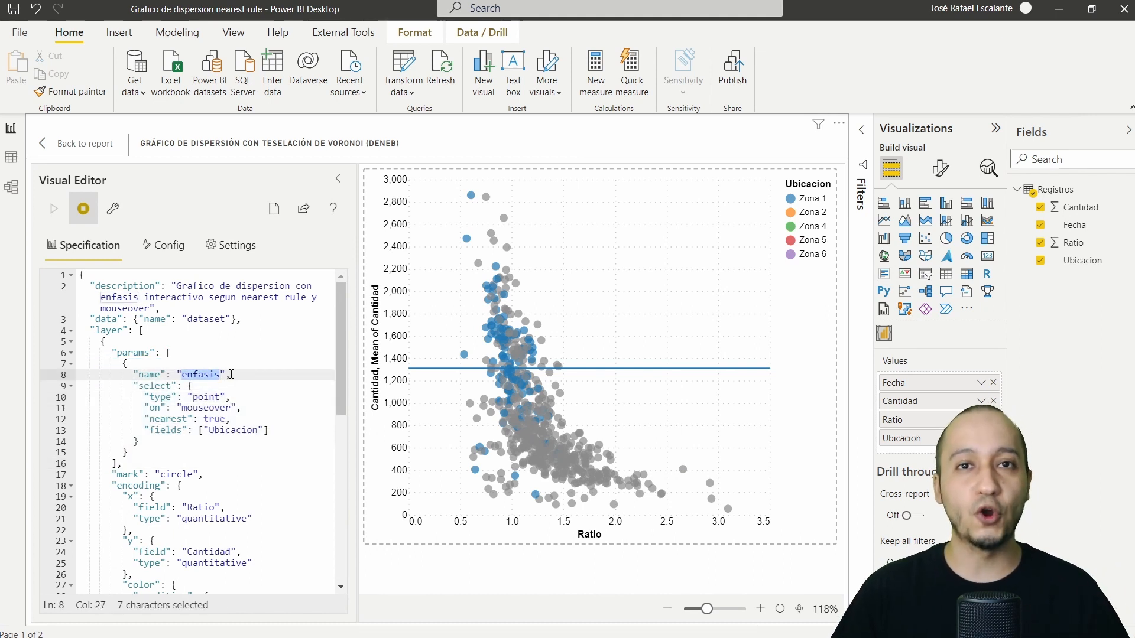
double_click(171, 387)
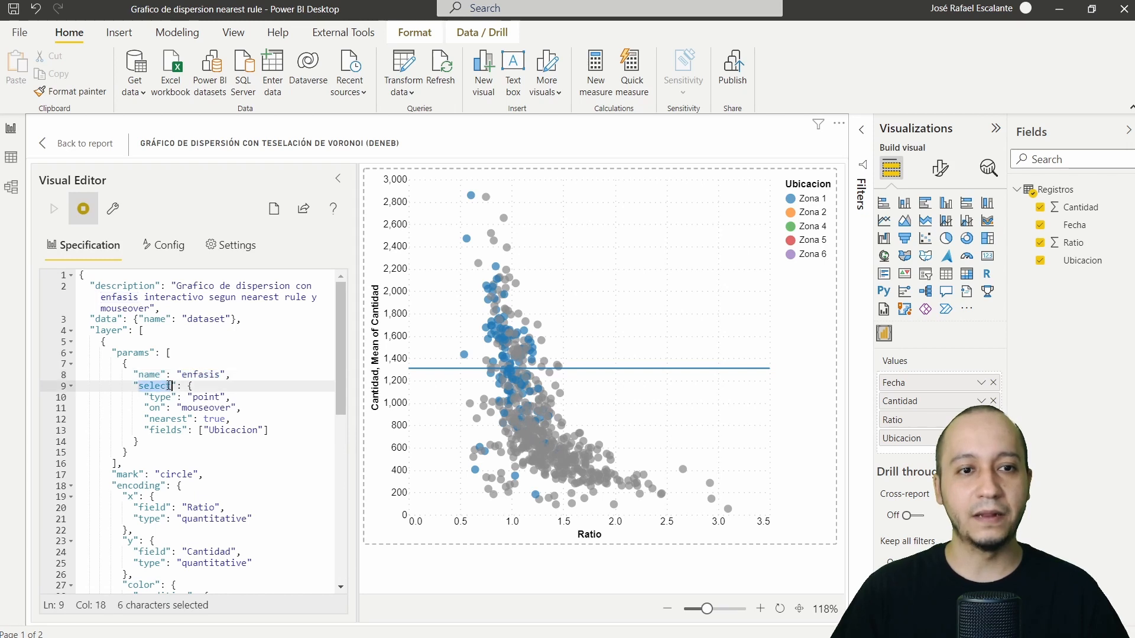
click(234, 396)
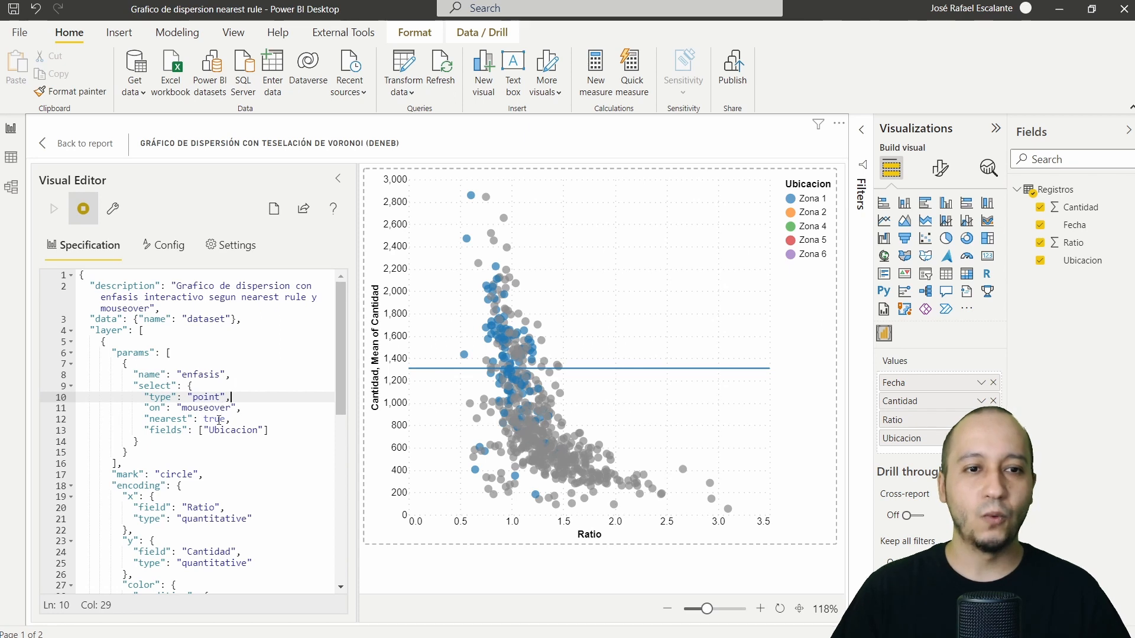
Step: Examine the nearest property in the specification and read about Teselación de Voronoi in the Polígonos de Thiessen Wikipedia article
click(174, 419)
double_click(173, 419)
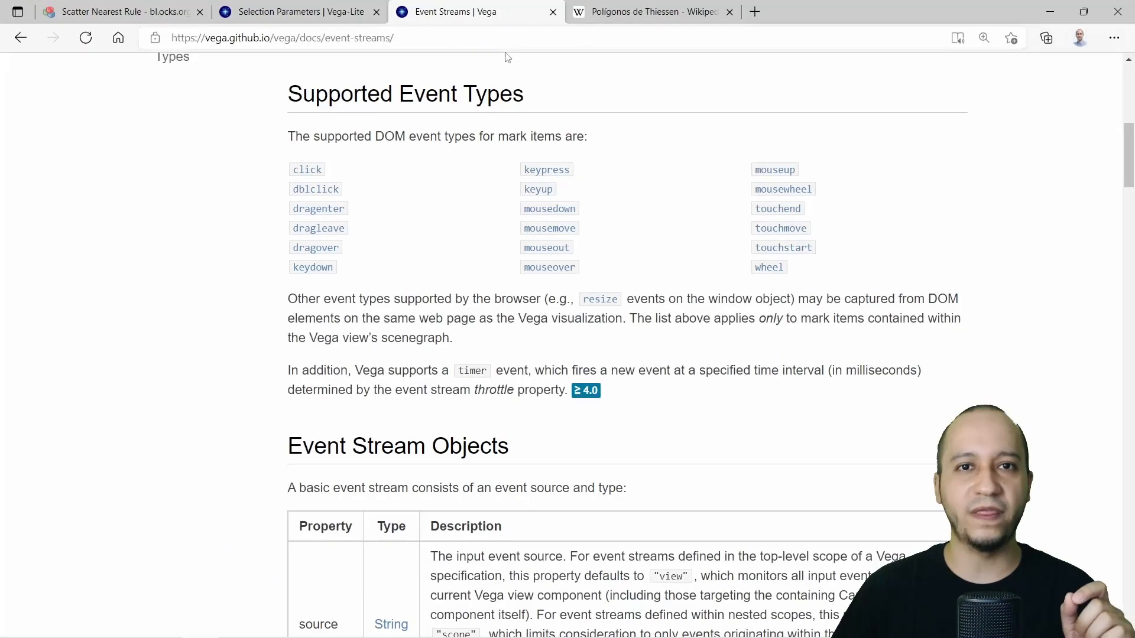
click(631, 7)
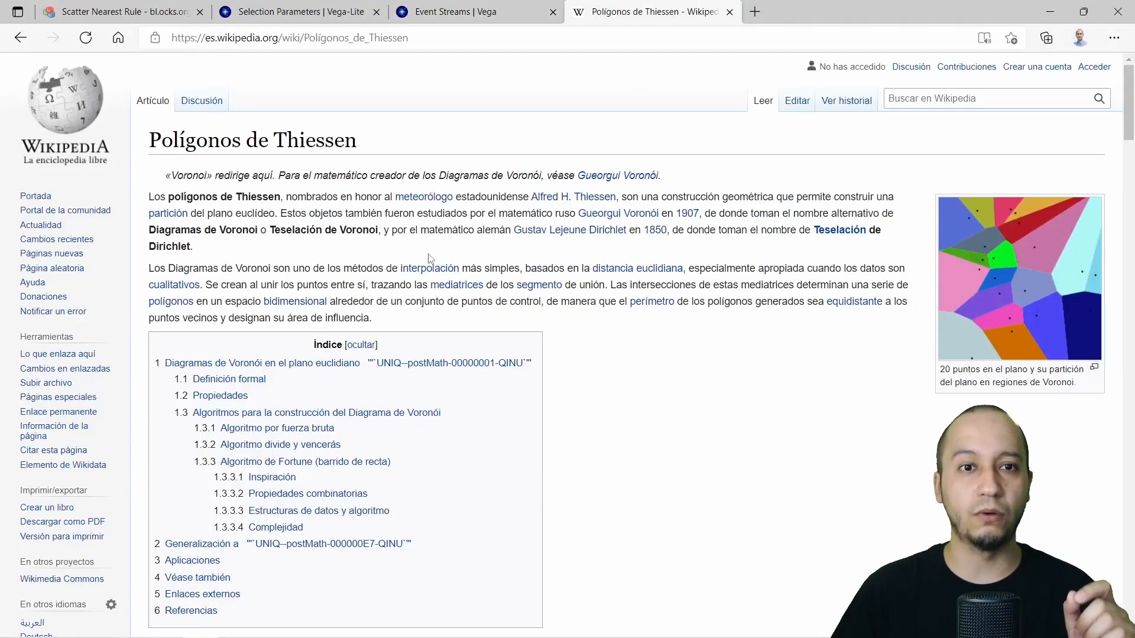
drag(270, 230, 387, 232)
click(426, 250)
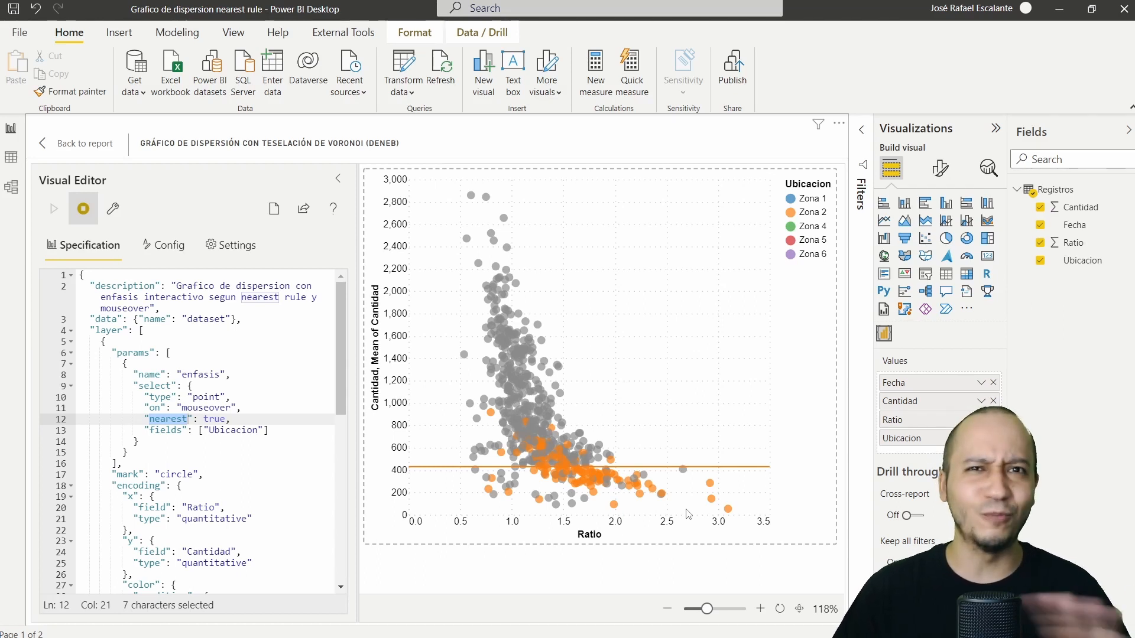
Step: Return to Power BI and examine the select object's fields property and its "Ubicacion" value
click(177, 429)
double_click(176, 429)
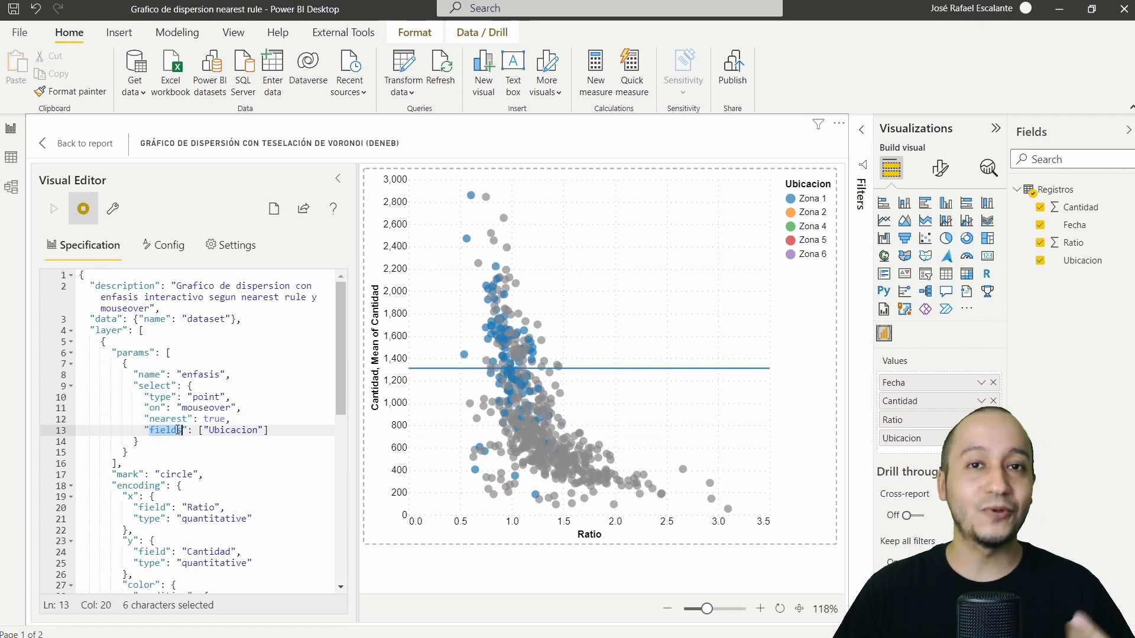
double_click(235, 430)
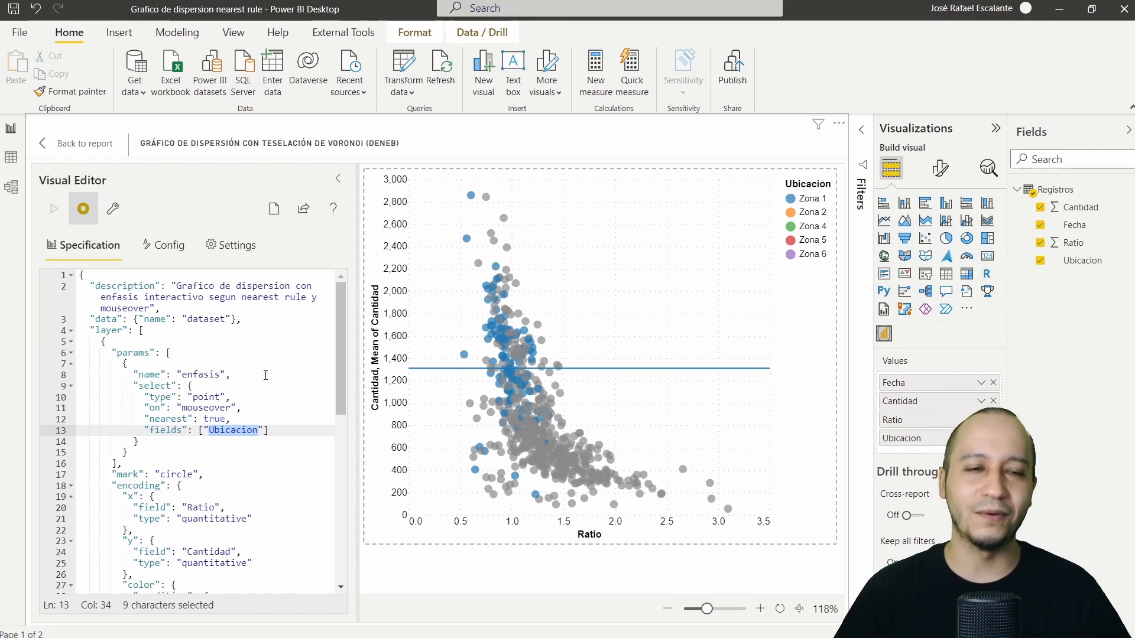
Step: Go back to the report page and filter it to Zona 1, Zona 2 and Zona 6 with the zone slicer
click(84, 144)
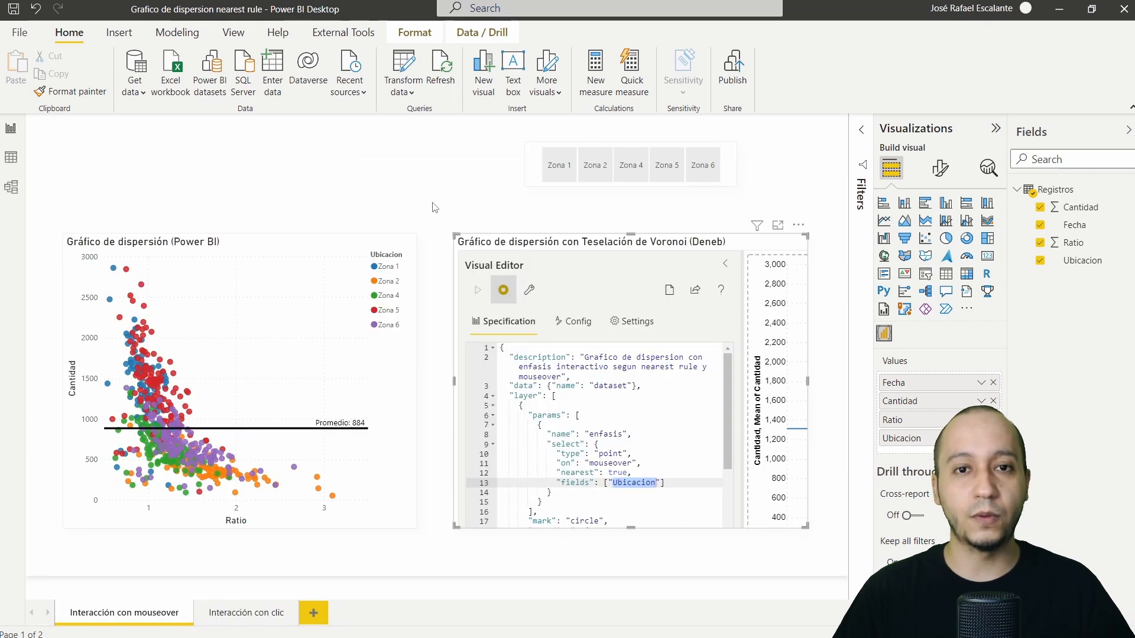
click(568, 201)
click(570, 169)
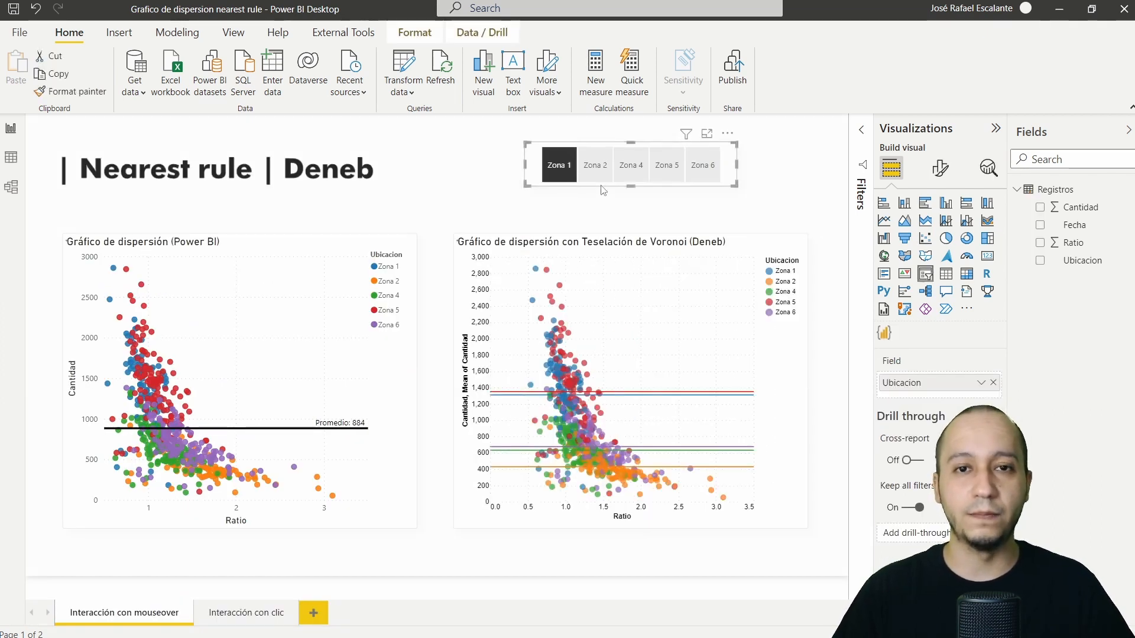
ctrl+click(602, 174)
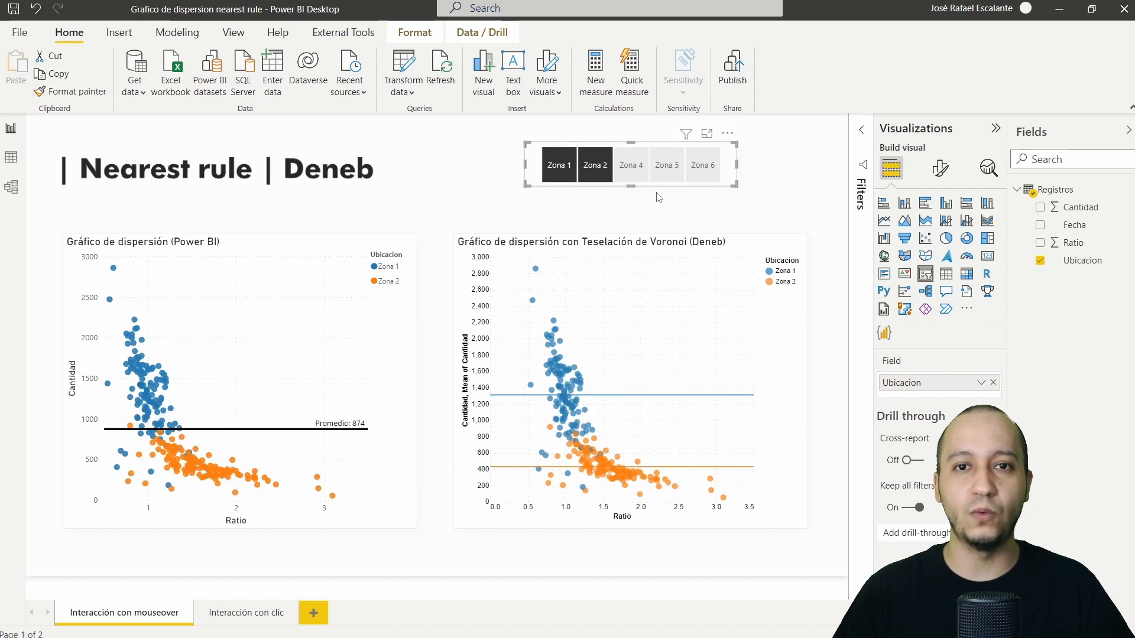
ctrl+click(703, 167)
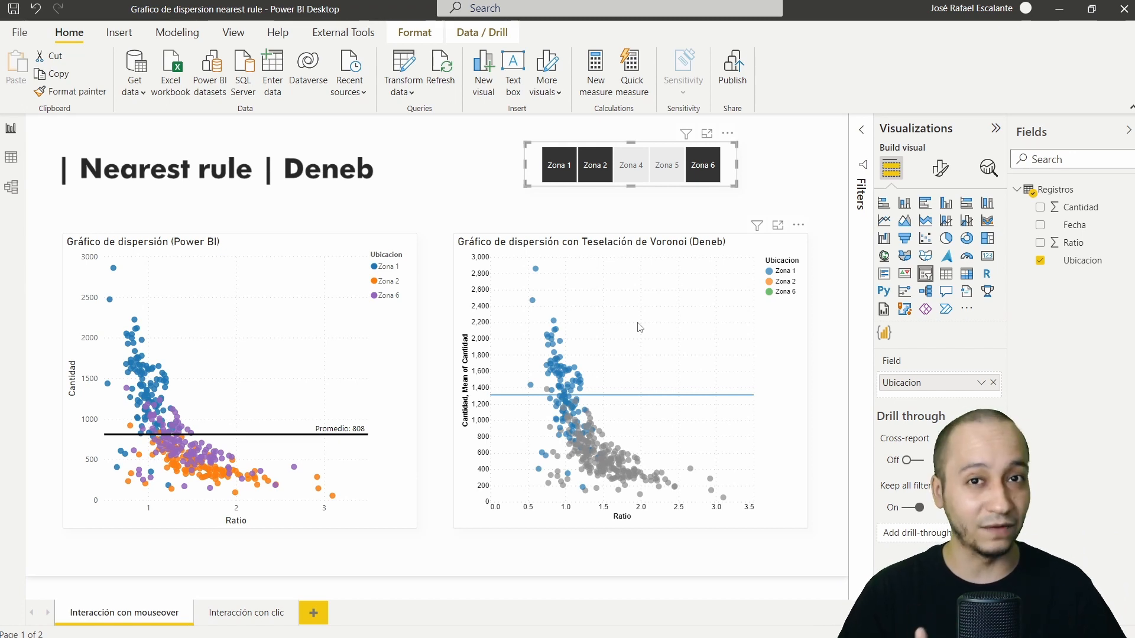
Step: Reopen the Deneb scatter chart for editing and examine its params array and the x encoding of the circle layer
click(798, 224)
click(815, 242)
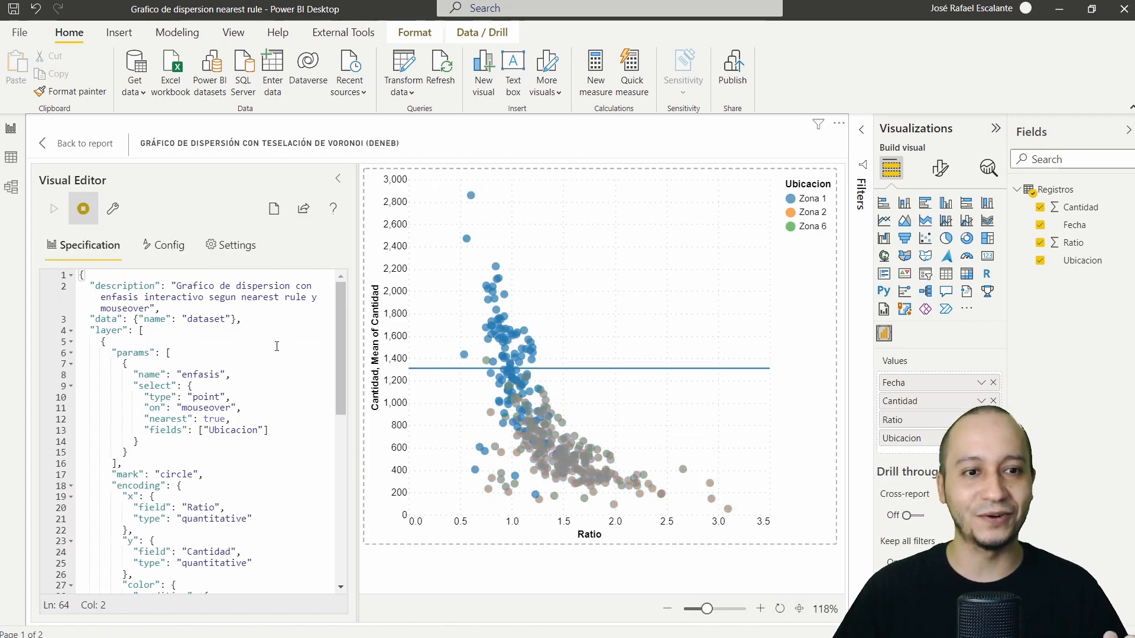
double_click(117, 463)
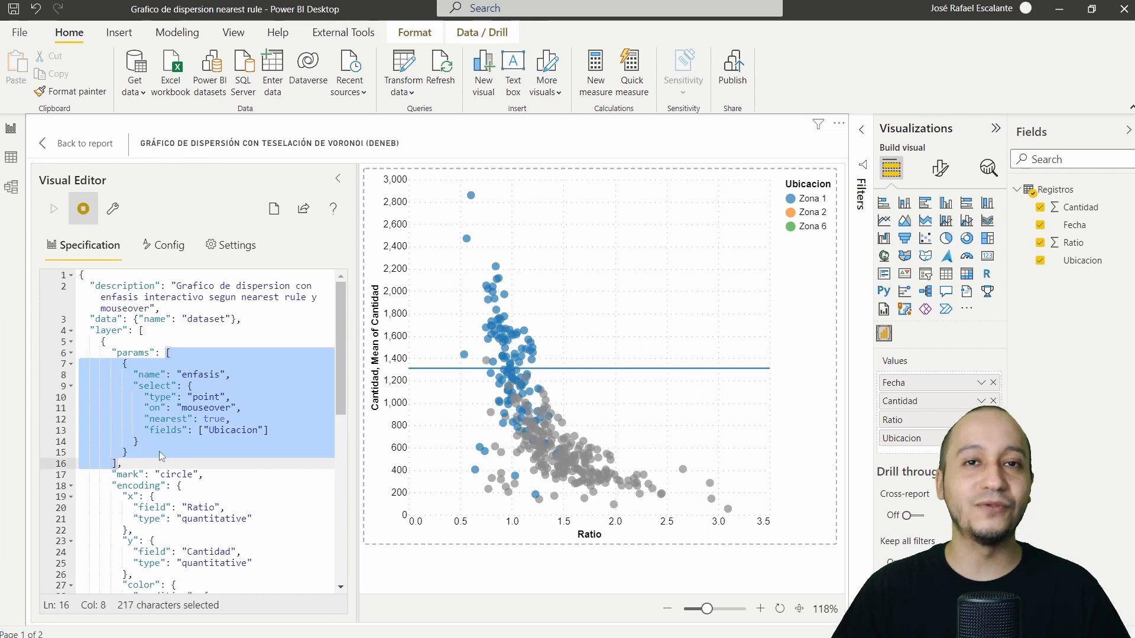
scroll(166, 448, down, 1)
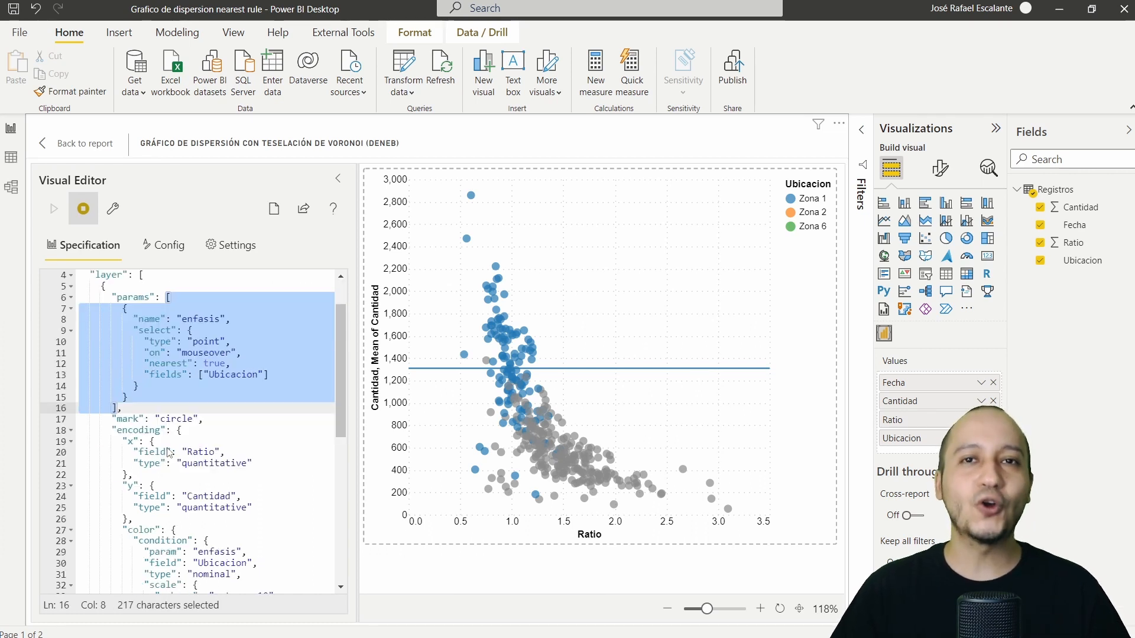
scroll(210, 422, down, 1)
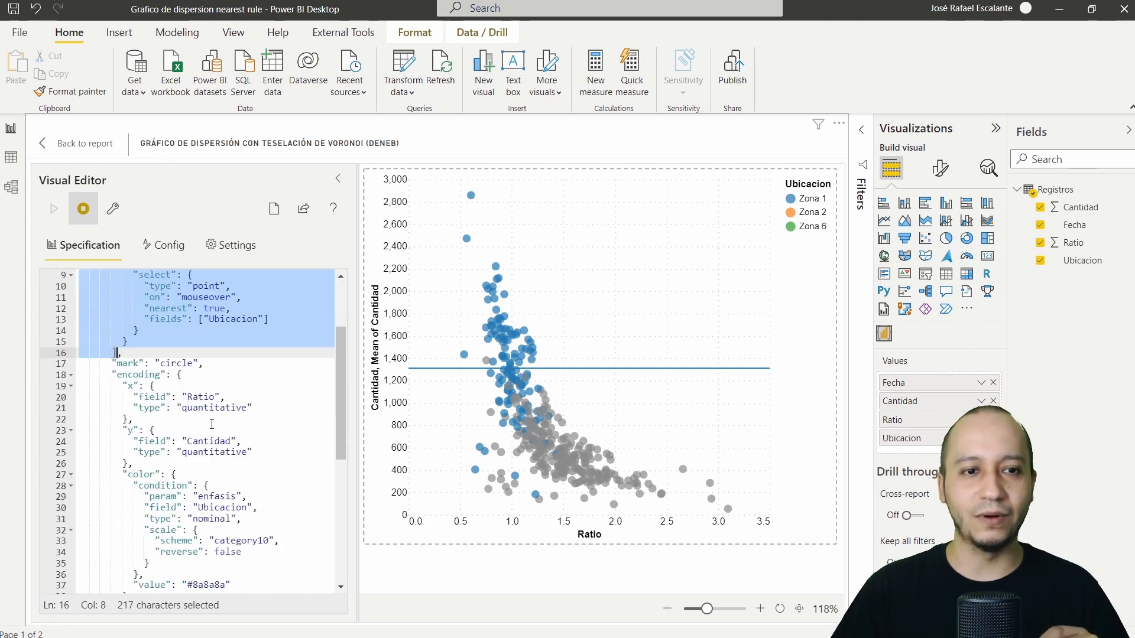
double_click(129, 419)
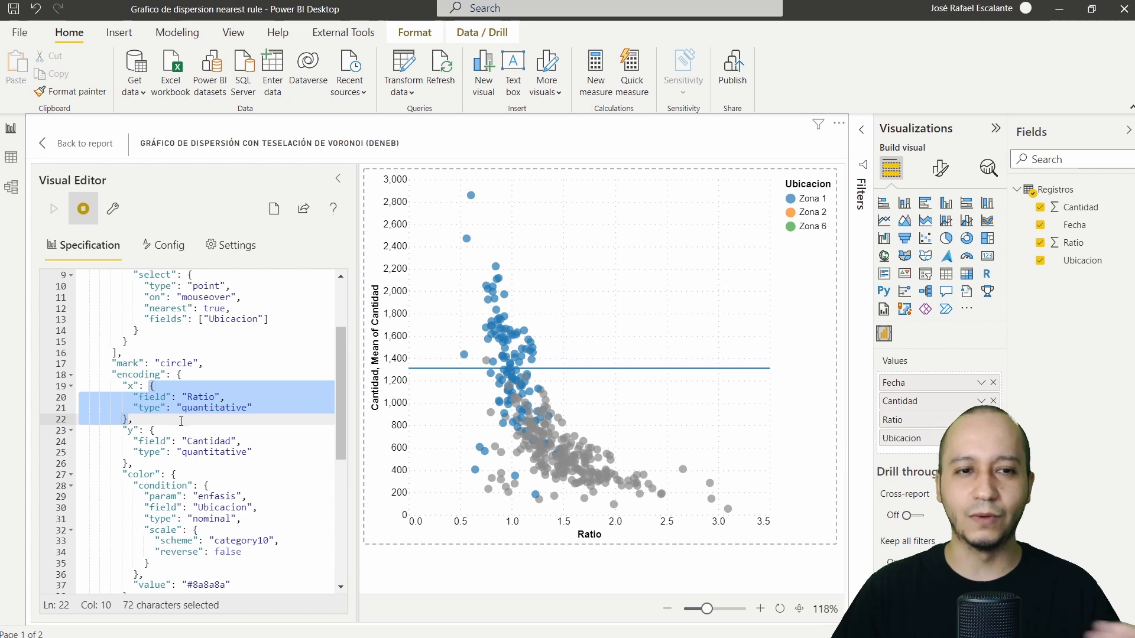
Step: Examine the y encoding of the circle layer and the full extent of its encoding block
click(128, 463)
double_click(127, 463)
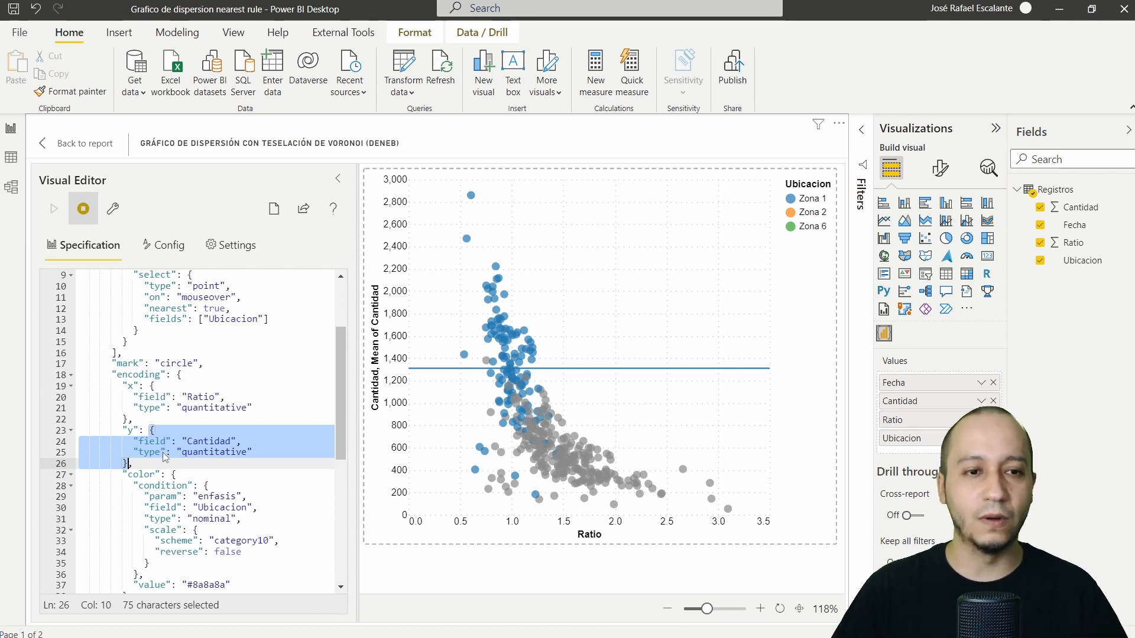
click(125, 464)
drag(125, 463, 175, 388)
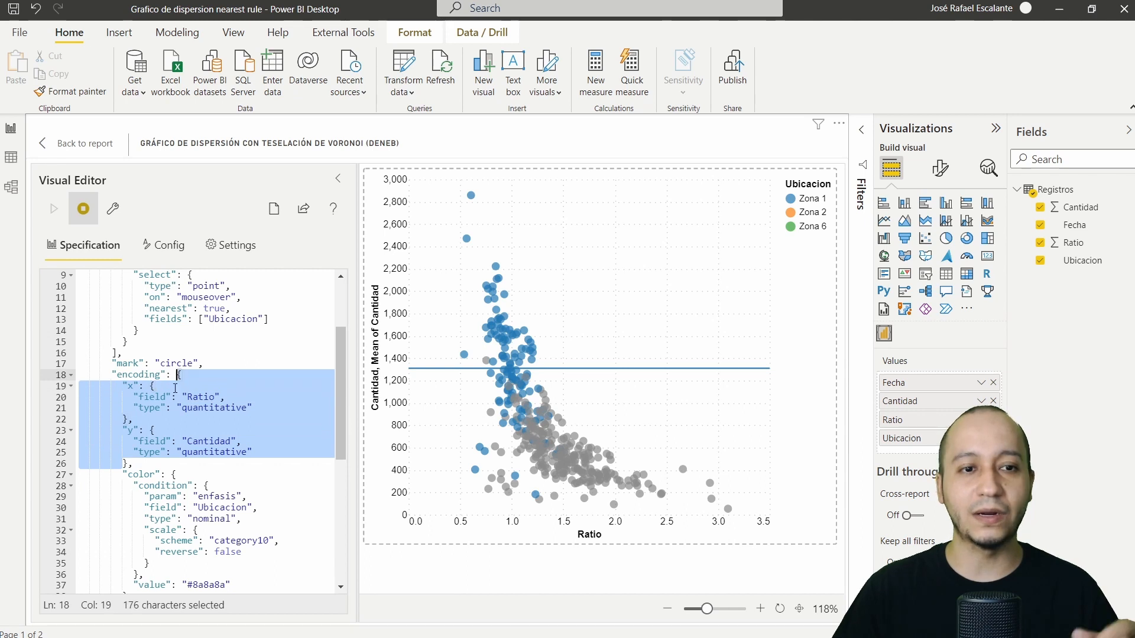
click(129, 464)
drag(129, 464, 180, 378)
scroll(181, 378, down, 3)
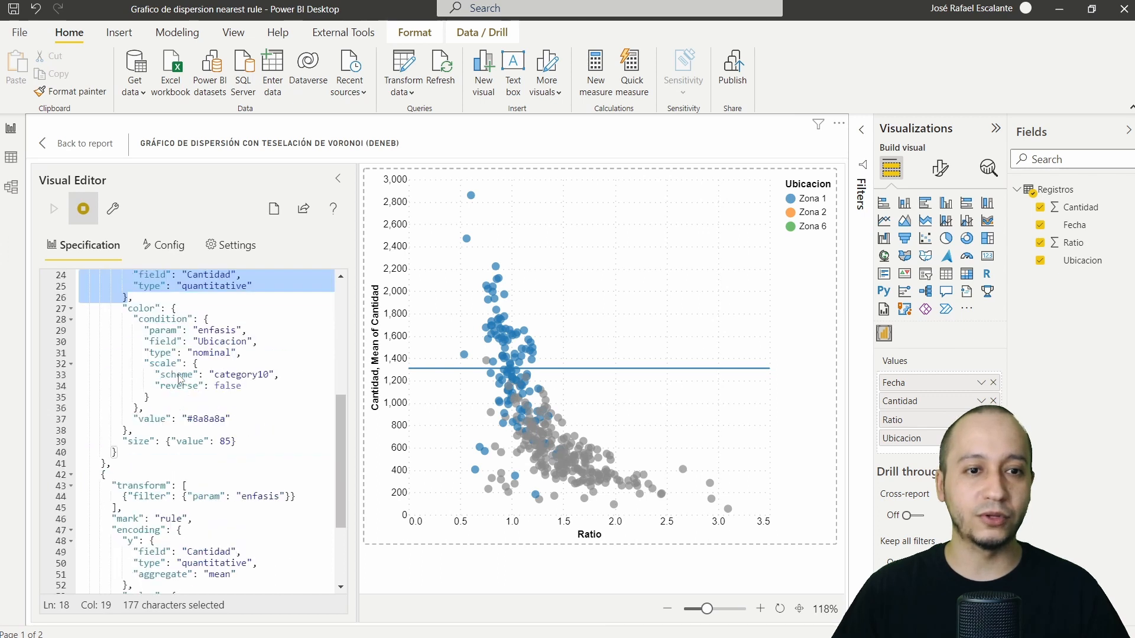
shift+click(122, 509)
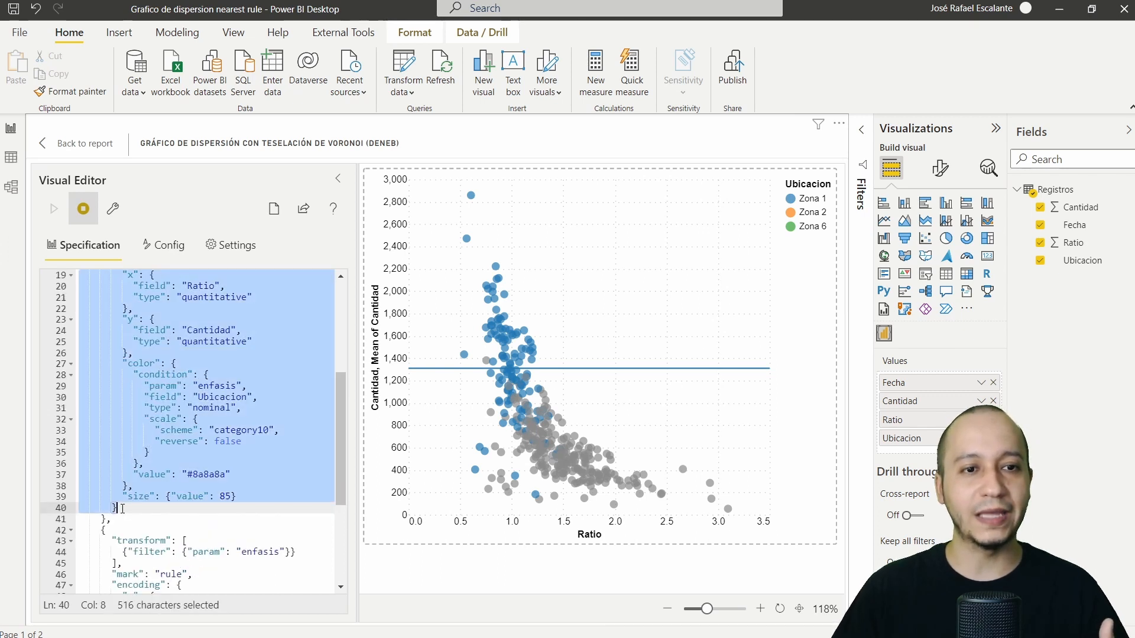
Step: Examine the circle layer's color encoding and trace its "enfasis" parameter back to the params array
click(129, 486)
double_click(129, 486)
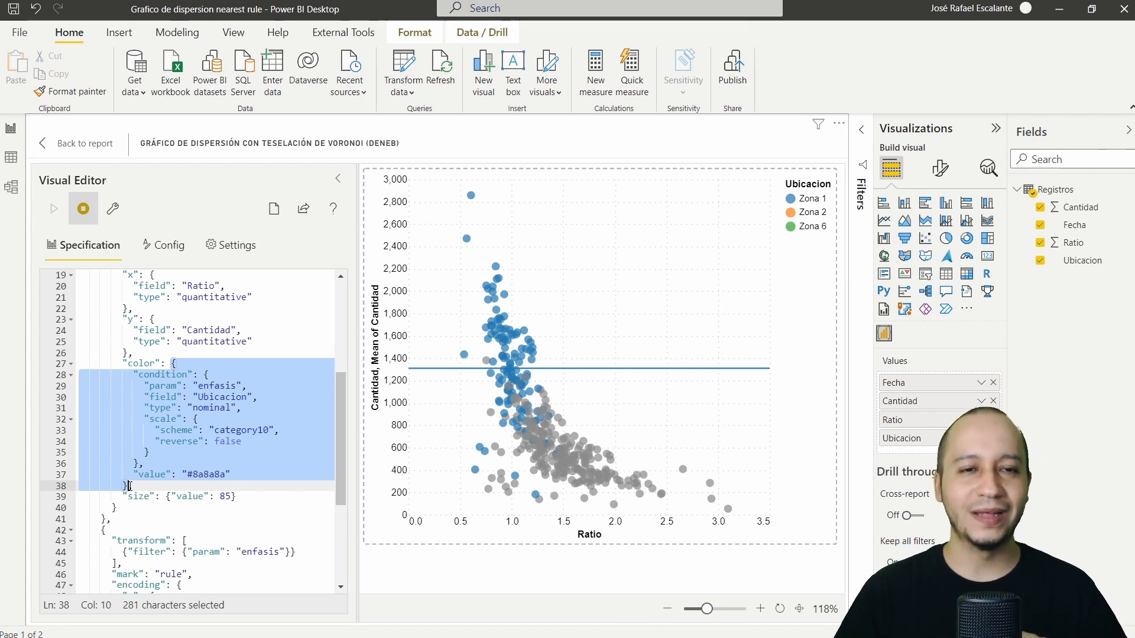
click(155, 456)
click(274, 387)
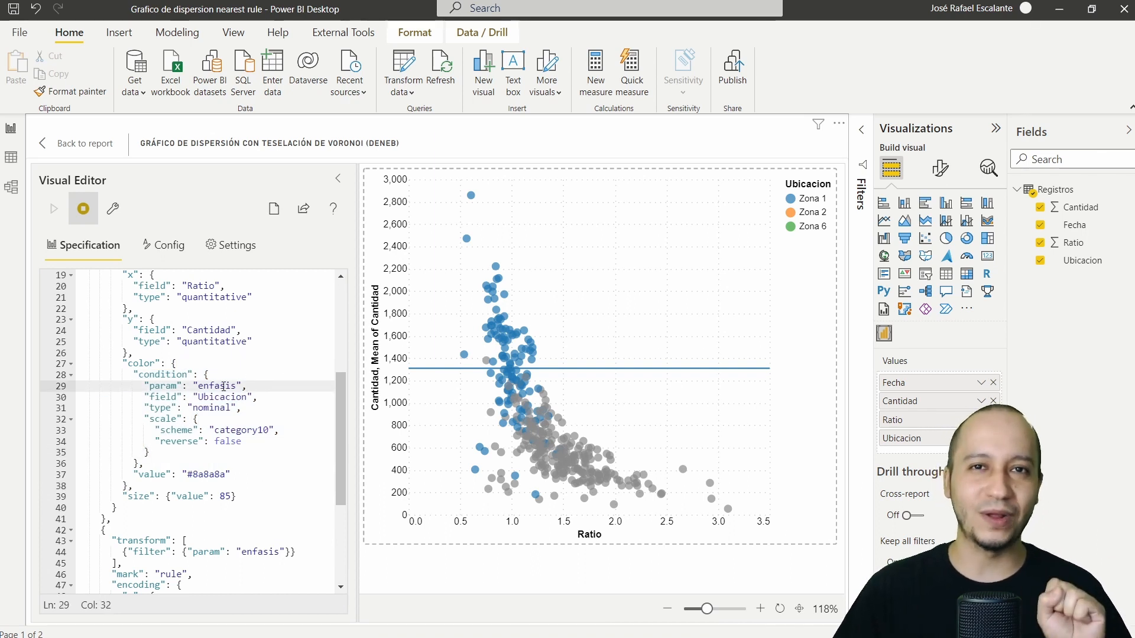
scroll(223, 387, up, 6)
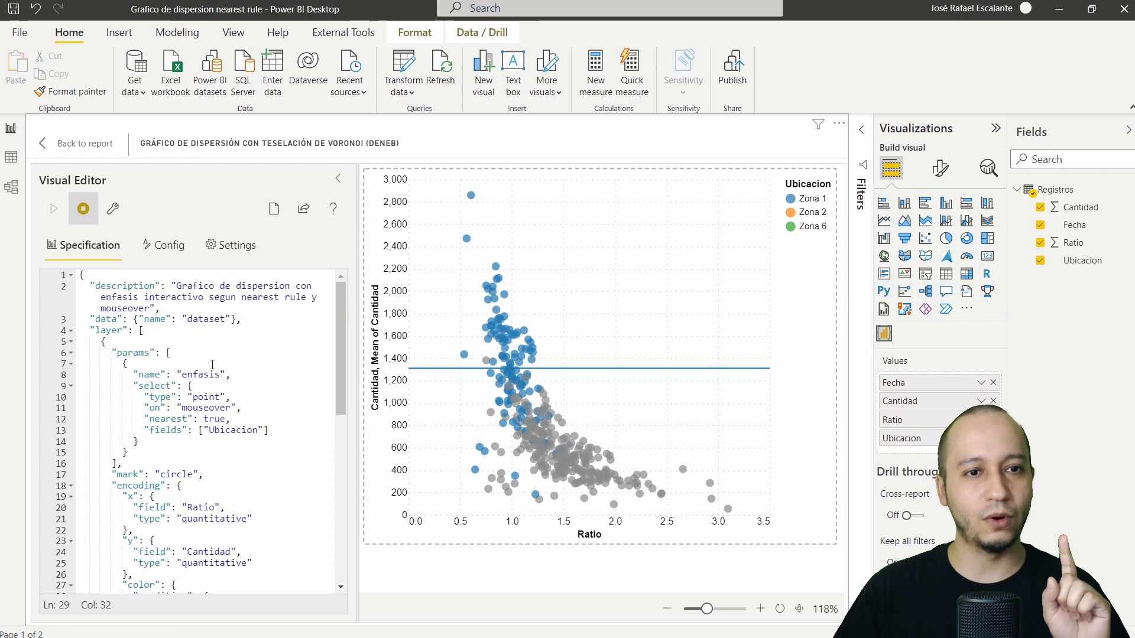
scroll(224, 368, down, 6)
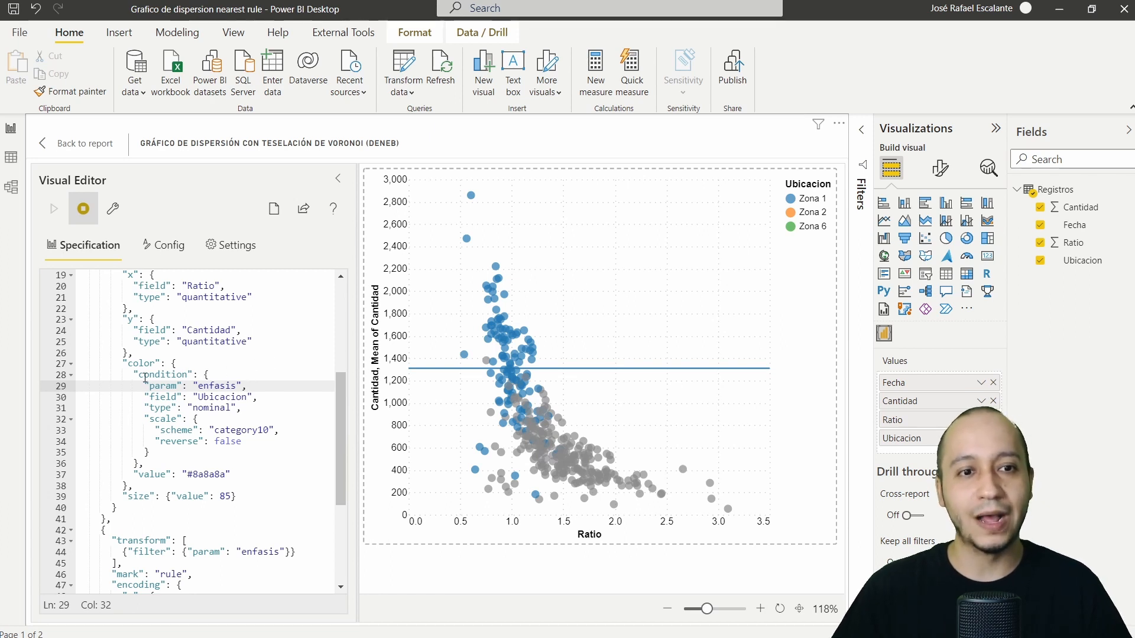
Step: Examine the color condition's param, field and type properties and its scale with the "category10" scheme
drag(133, 375, 194, 375)
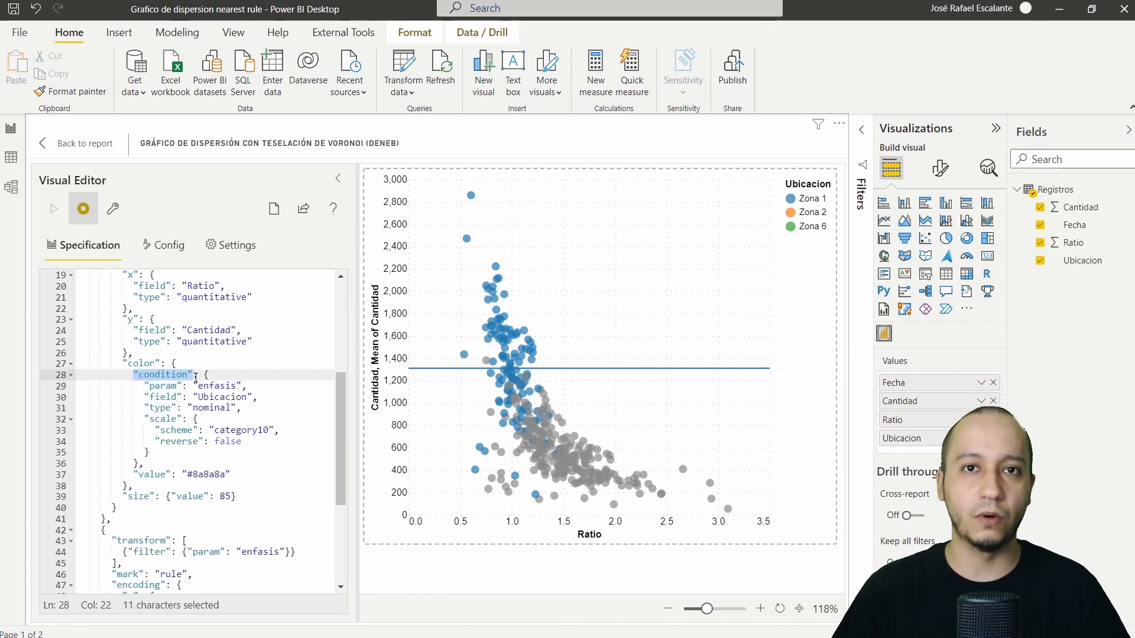
double_click(167, 386)
double_click(211, 386)
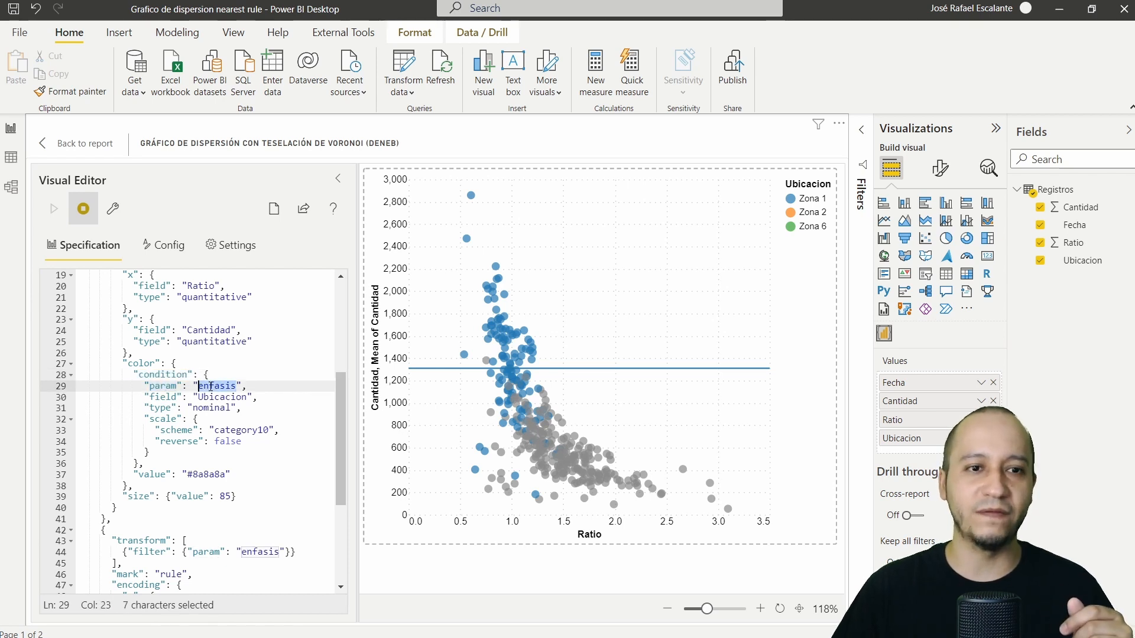
click(238, 396)
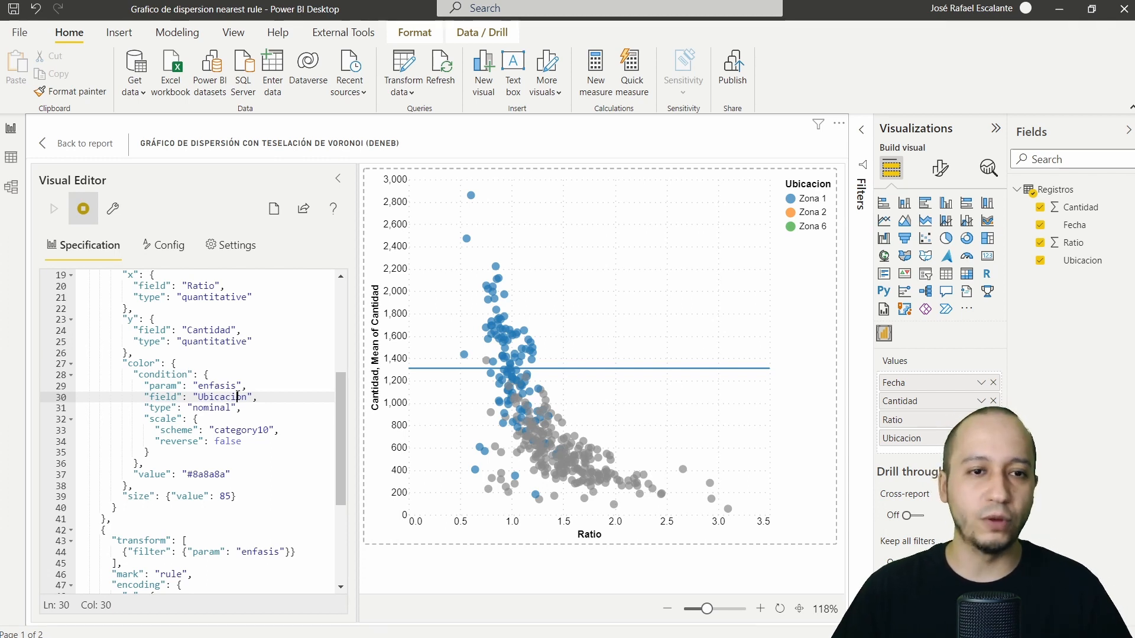
double_click(238, 397)
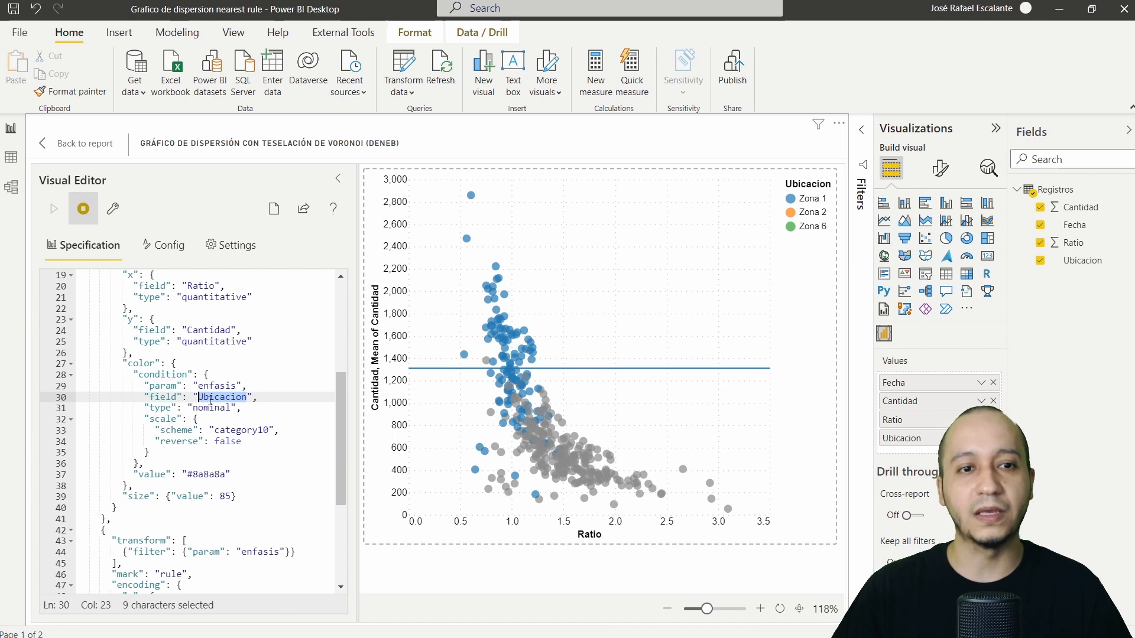
double_click(230, 408)
drag(240, 407, 143, 385)
key(shift+Home)
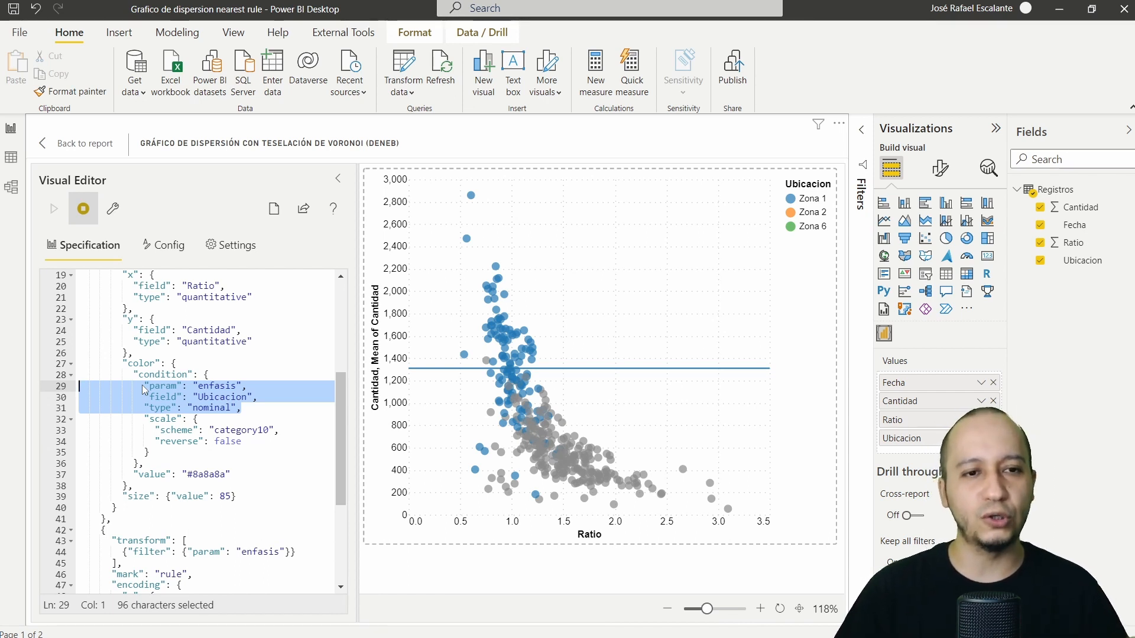
drag(194, 418, 162, 452)
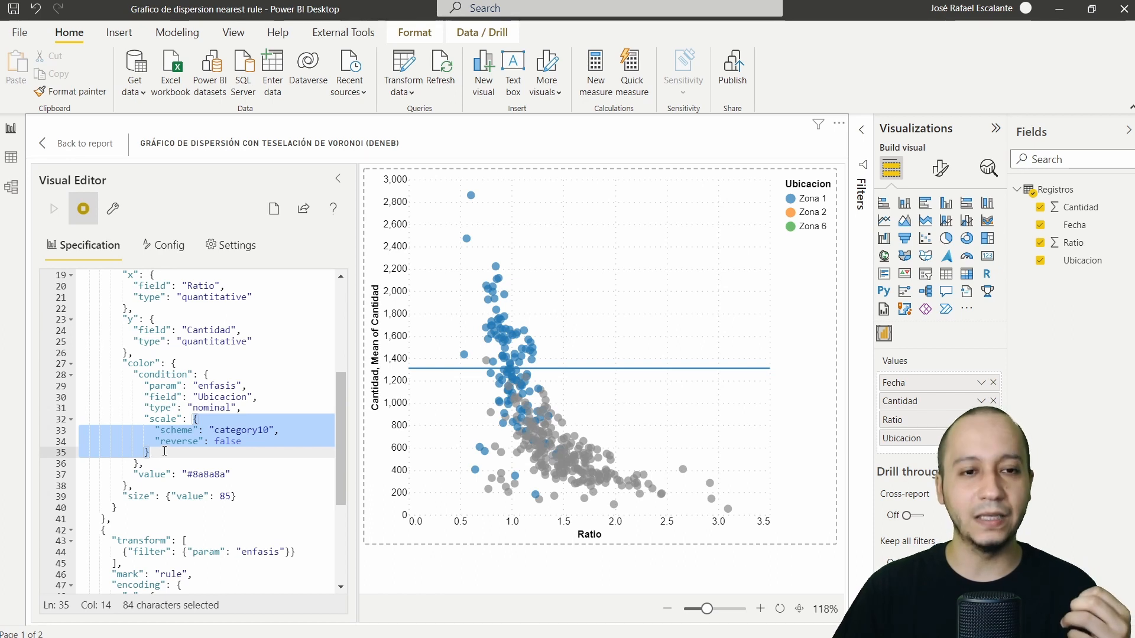
double_click(233, 431)
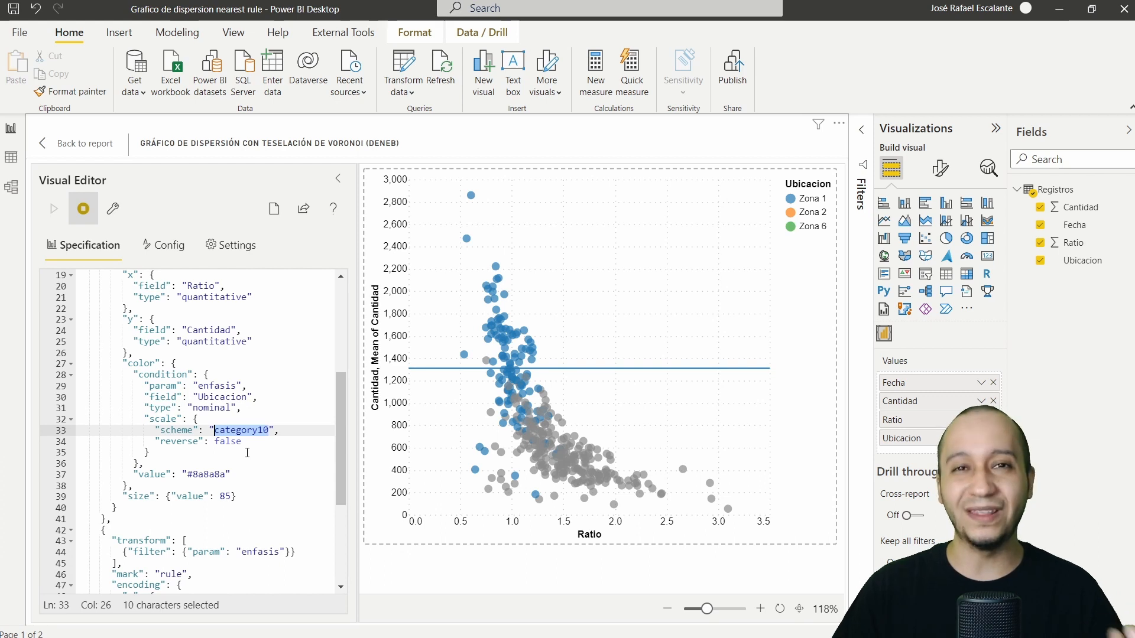
Step: Set the color scale's reverse property to true, and return it to false
double_click(236, 441)
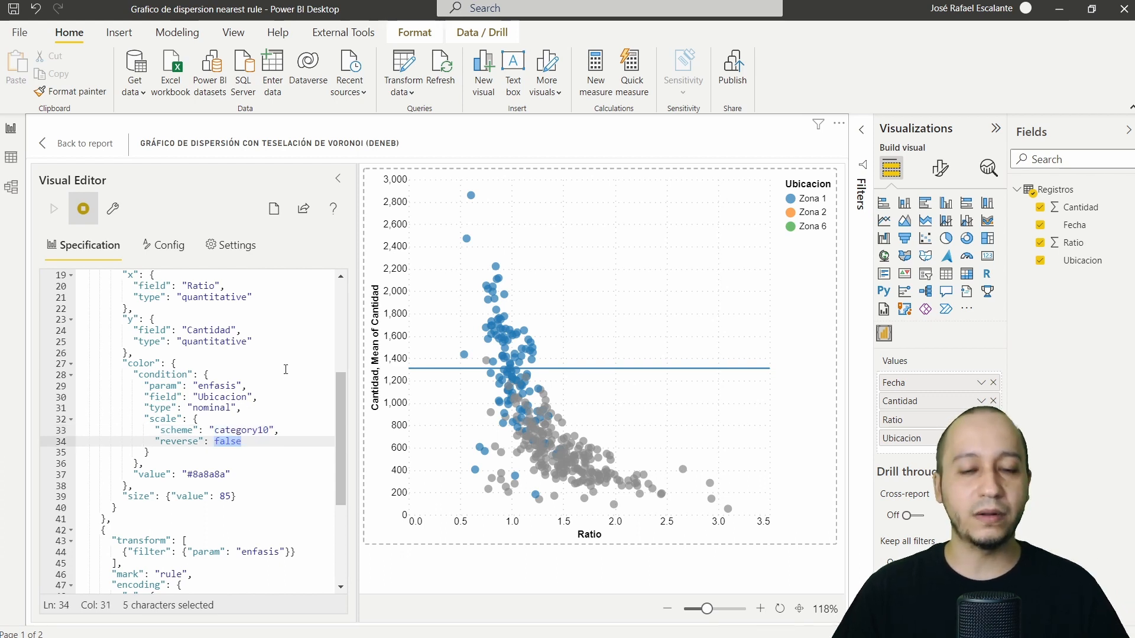
text(tri)
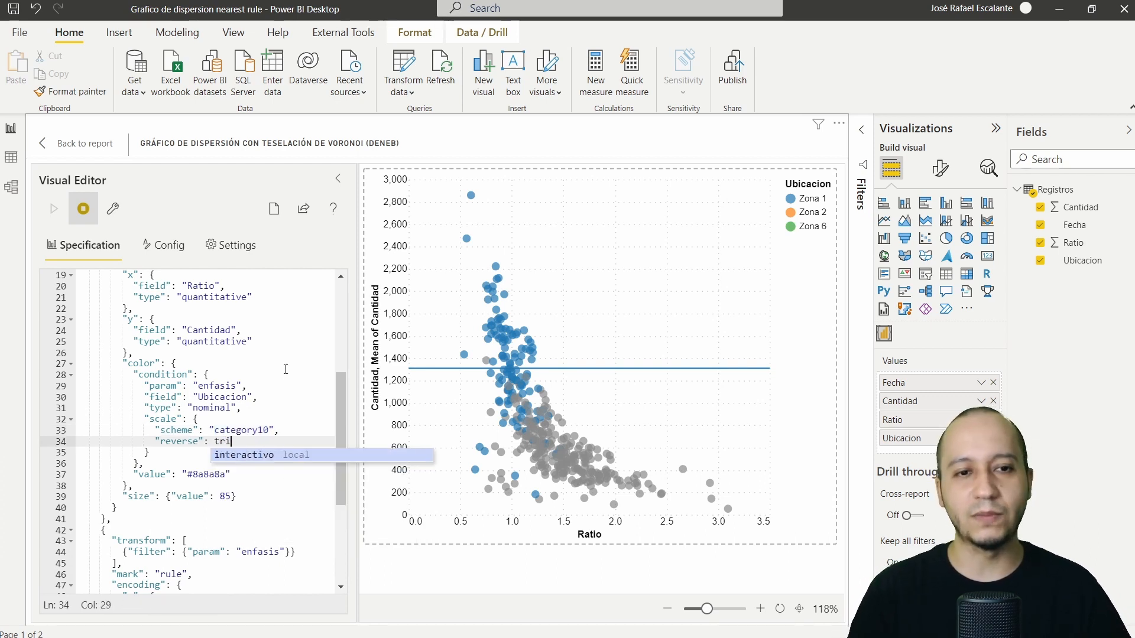
key(BackSpace)
text(ue)
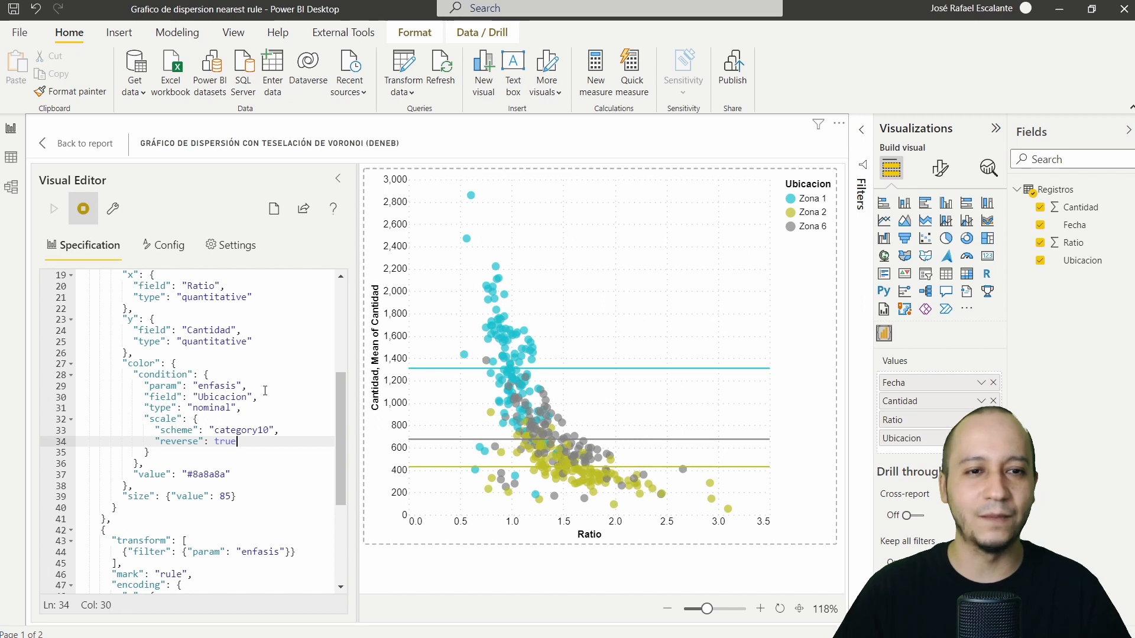
key(ctrl+shift+Left)
text(false)
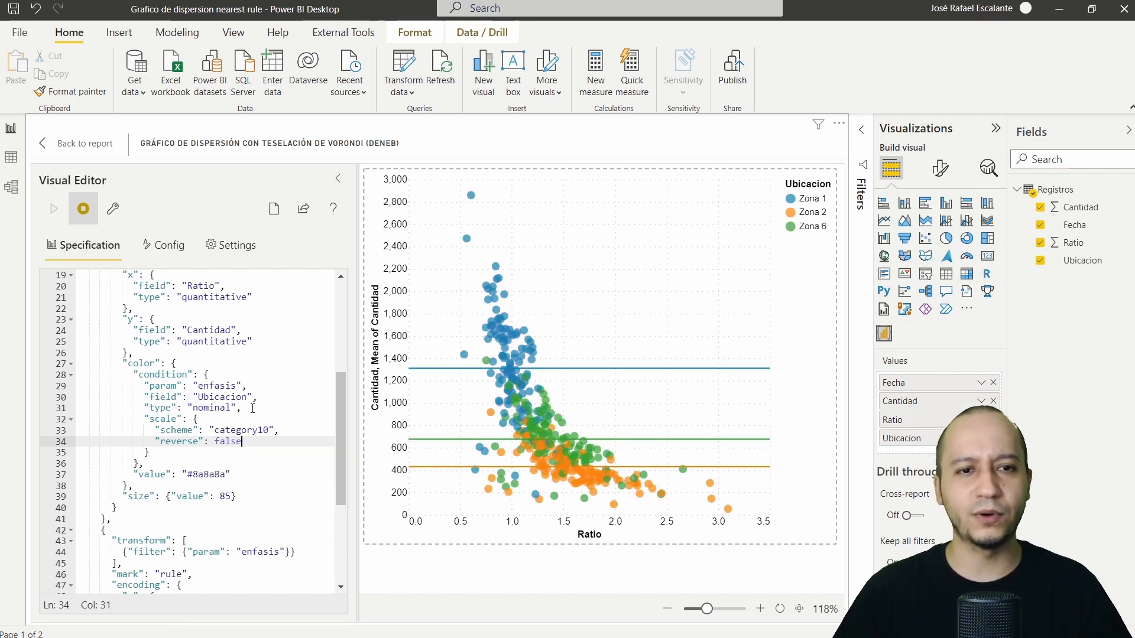
Step: Compare the color condition block with the fallback value "#8a8a8a" and check the non-highlighted points on the chart
double_click(139, 463)
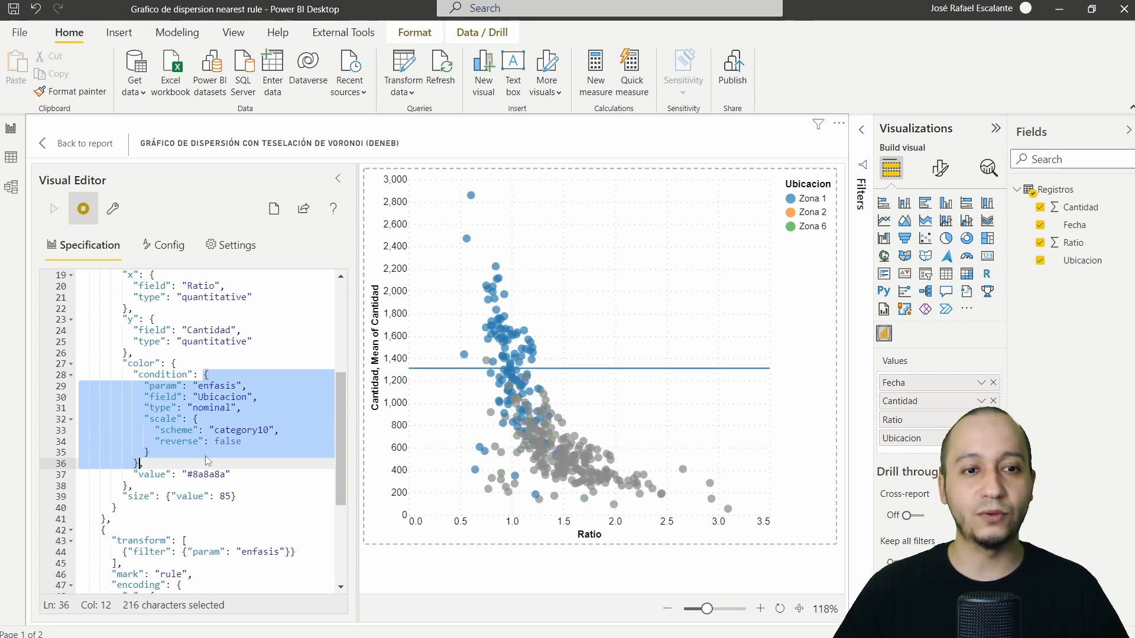
click(201, 474)
double_click(200, 474)
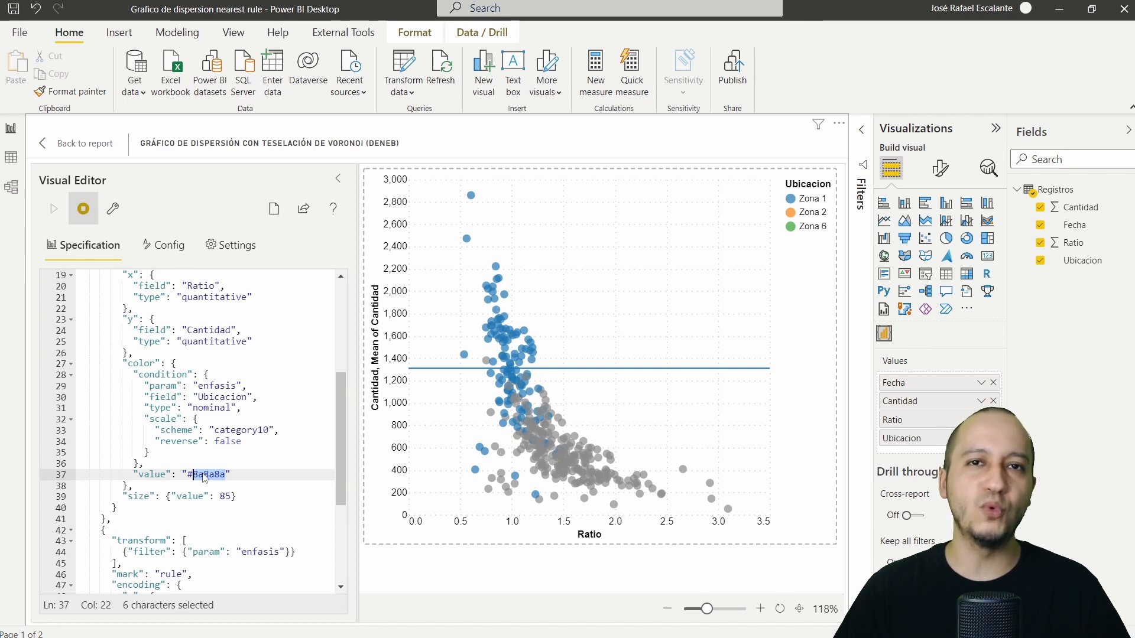
double_click(138, 463)
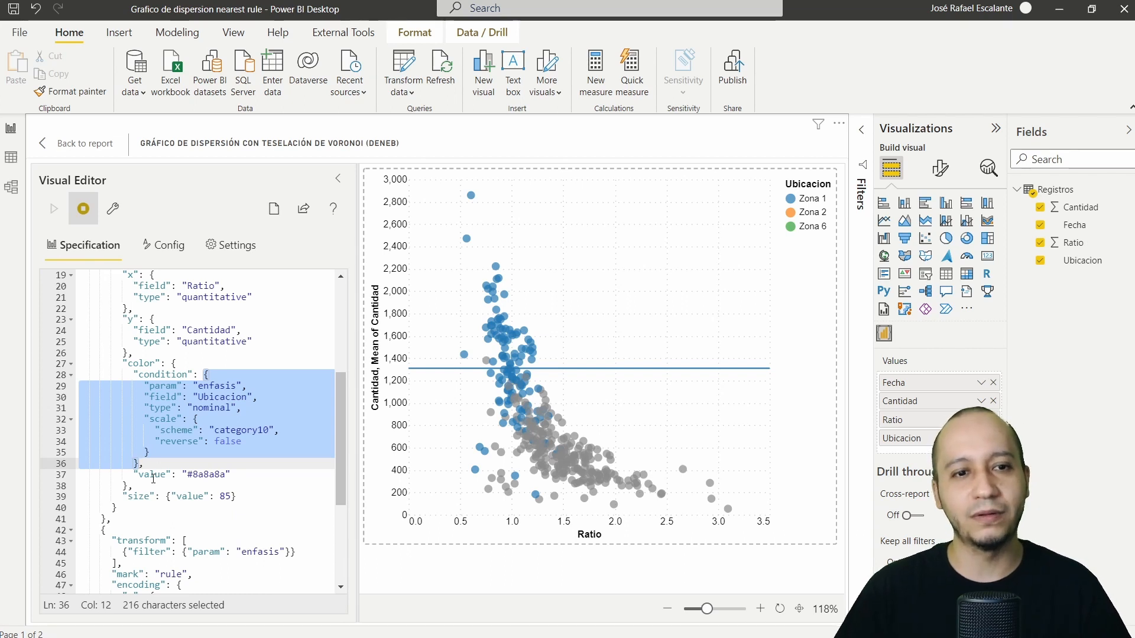
double_click(212, 473)
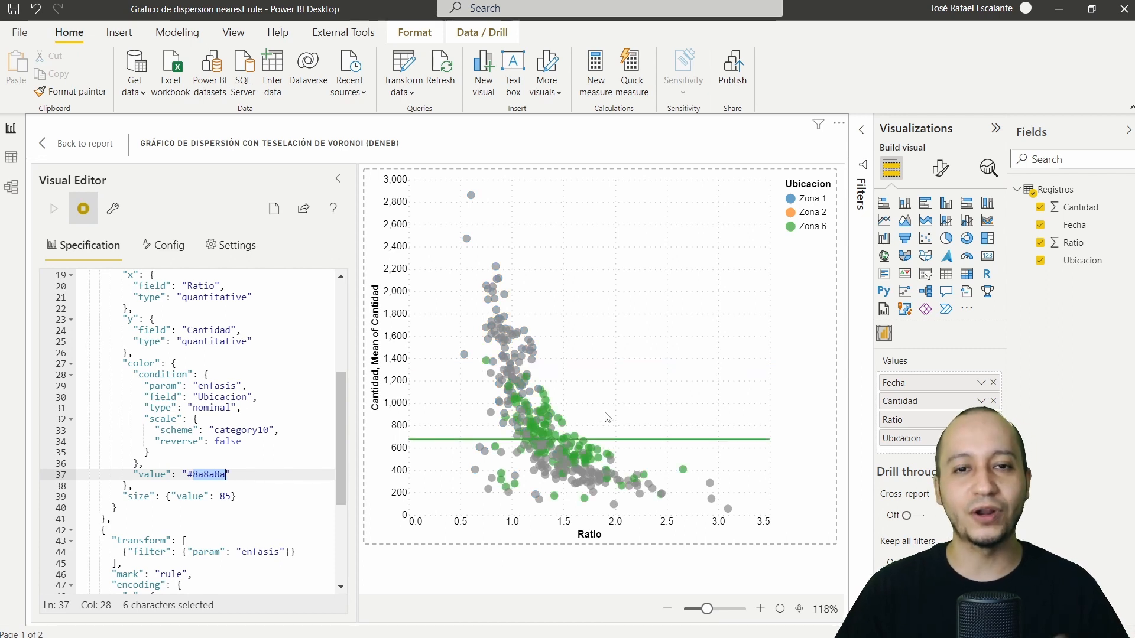
Step: Set the color encoding's fallback value to "black"
click(221, 475)
triple_click(220, 474)
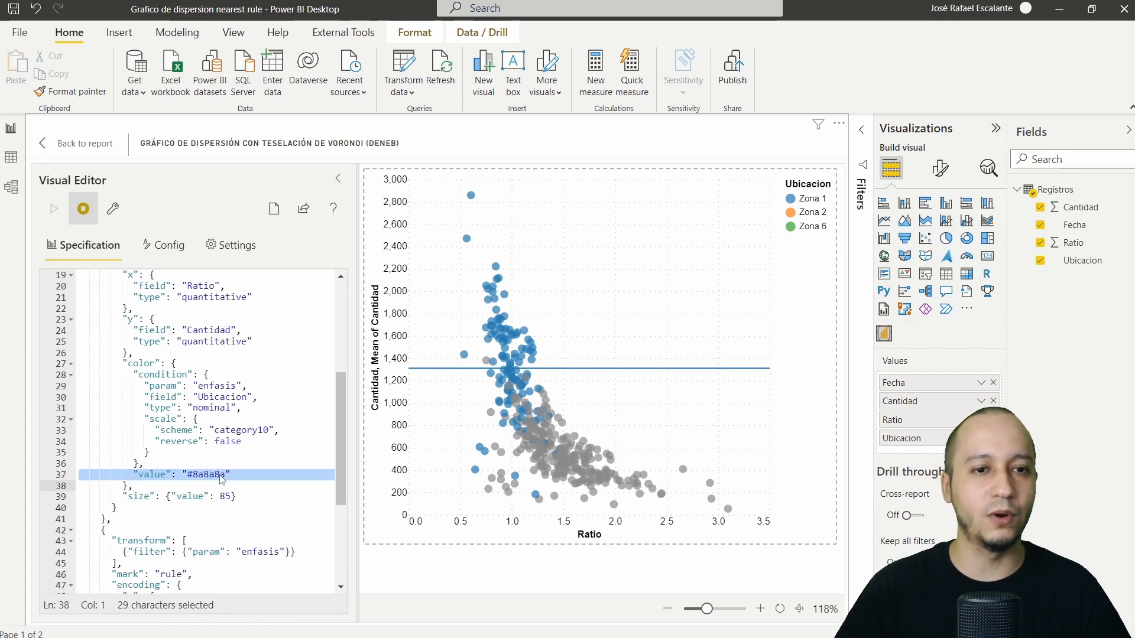
double_click(208, 474)
key(BackSpace)
key(BackSpace)
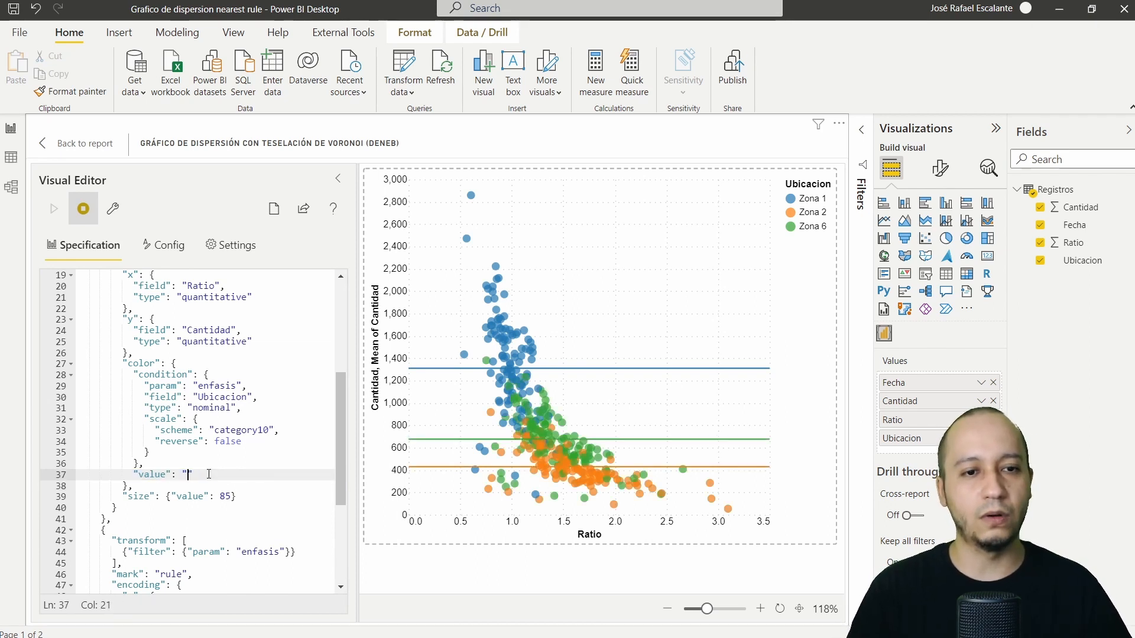
text(black)
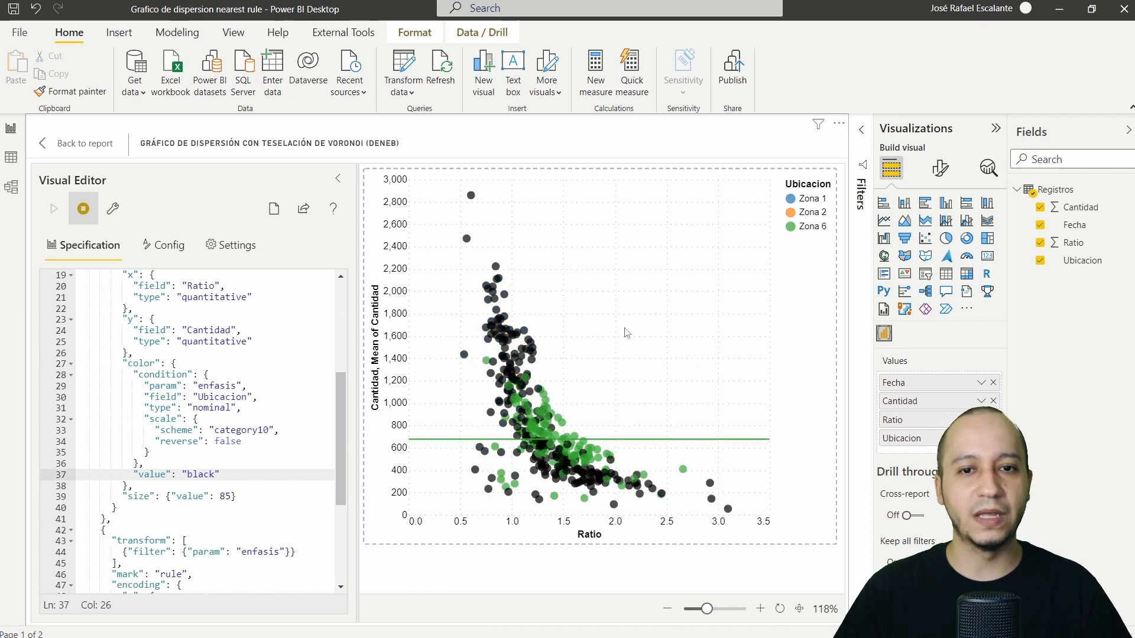
Step: Set the color encoding's fallback value back to "#8a8a8a"
key(BackSpace)
key(BackSpace)
key(BackSpace)
key(BackSpace)
key(BackSpace)
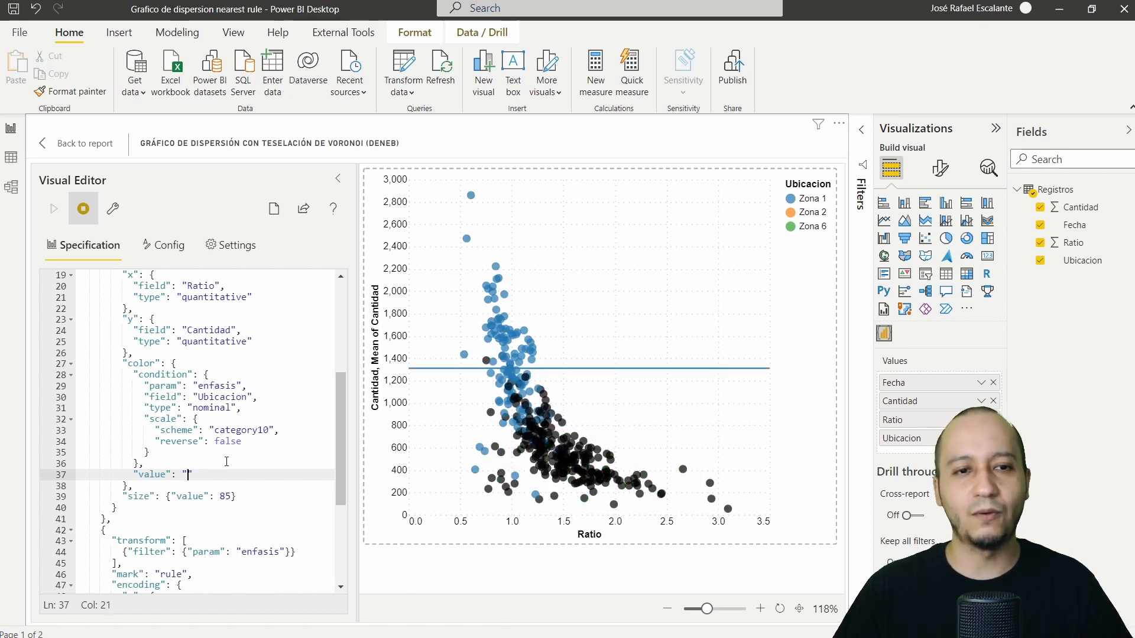
text(#8a8a8a)
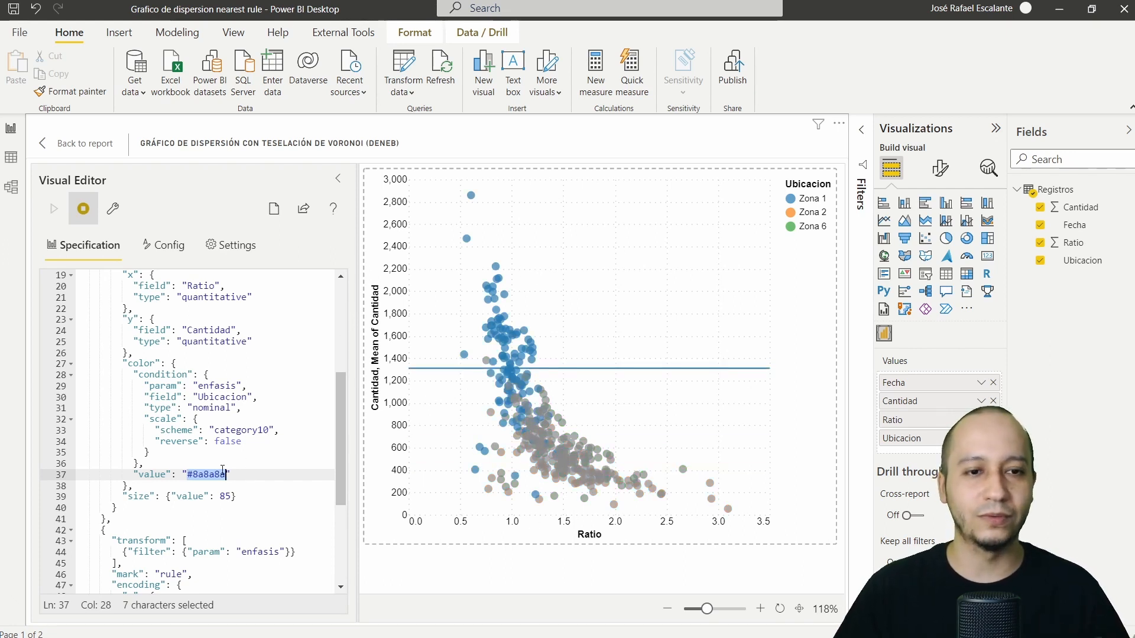
Step: Examine the circle layer's size encoding and its value of 85
drag(245, 498, 134, 495)
click(225, 497)
double_click(225, 498)
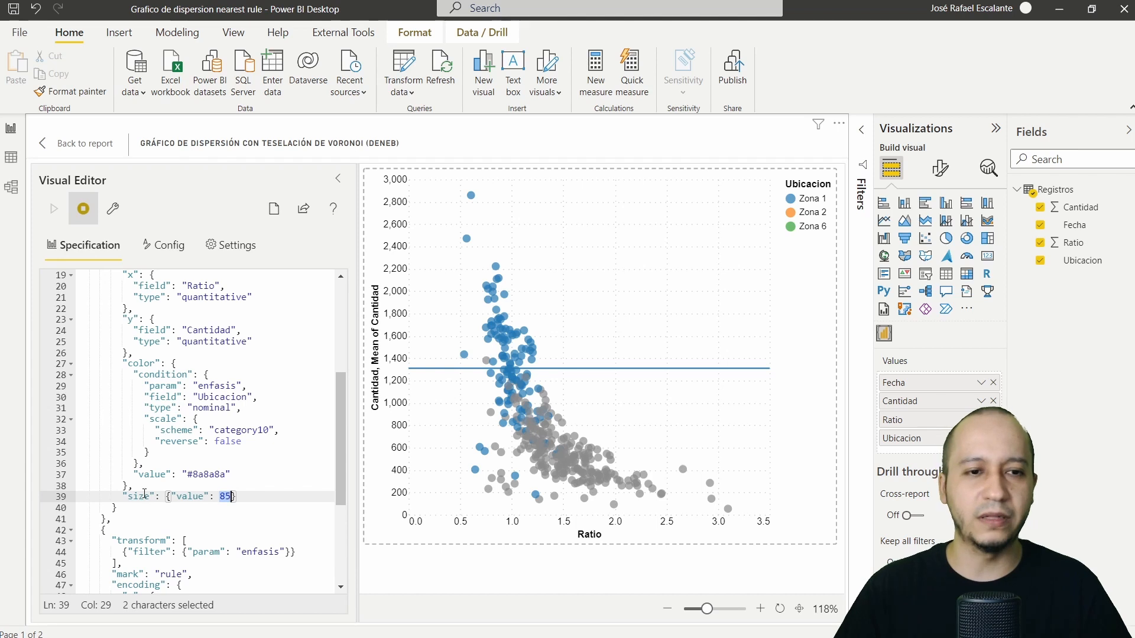
Step: Review the whole circle layer, and examine the rule layer's transform array with its "enfasis" filter
double_click(107, 518)
scroll(123, 488, up, 6)
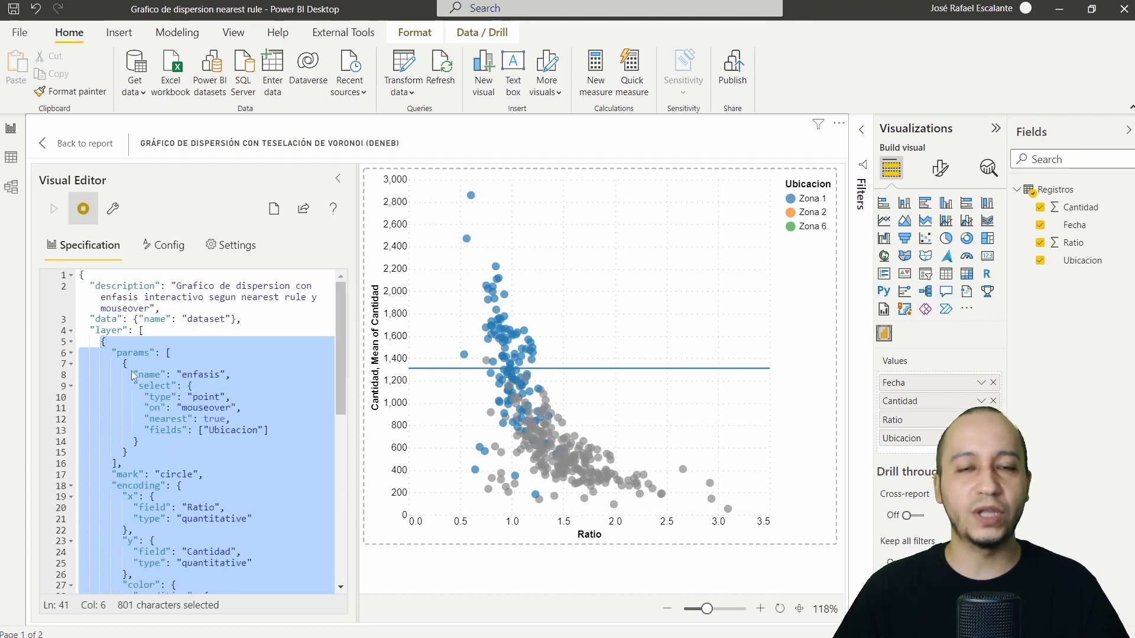
scroll(179, 404, down, 8)
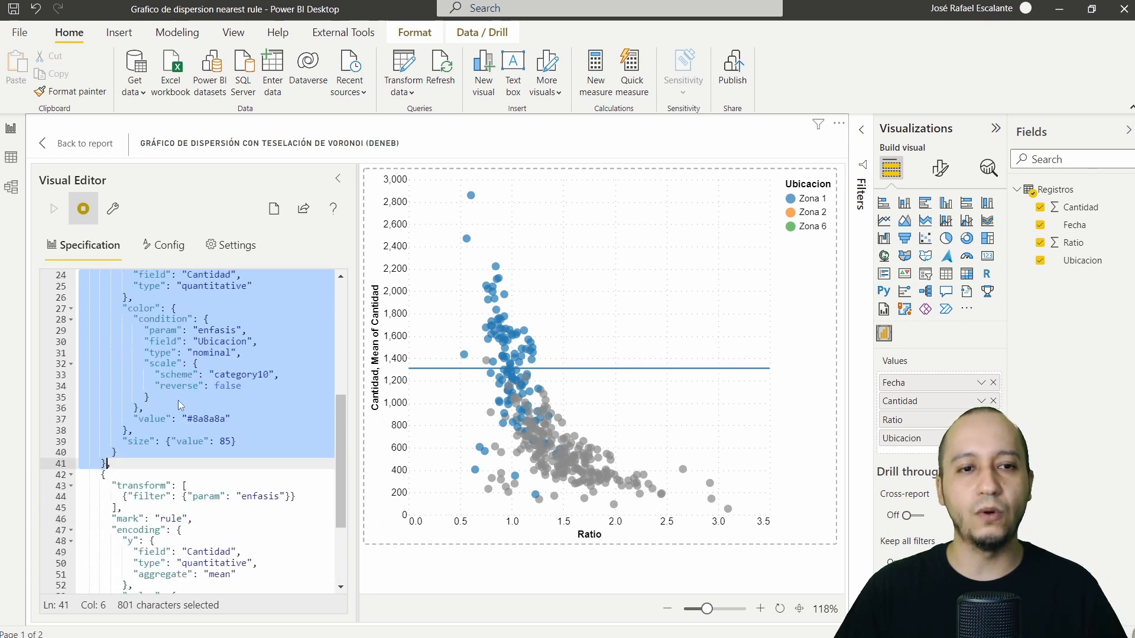
scroll(178, 400, down, 3)
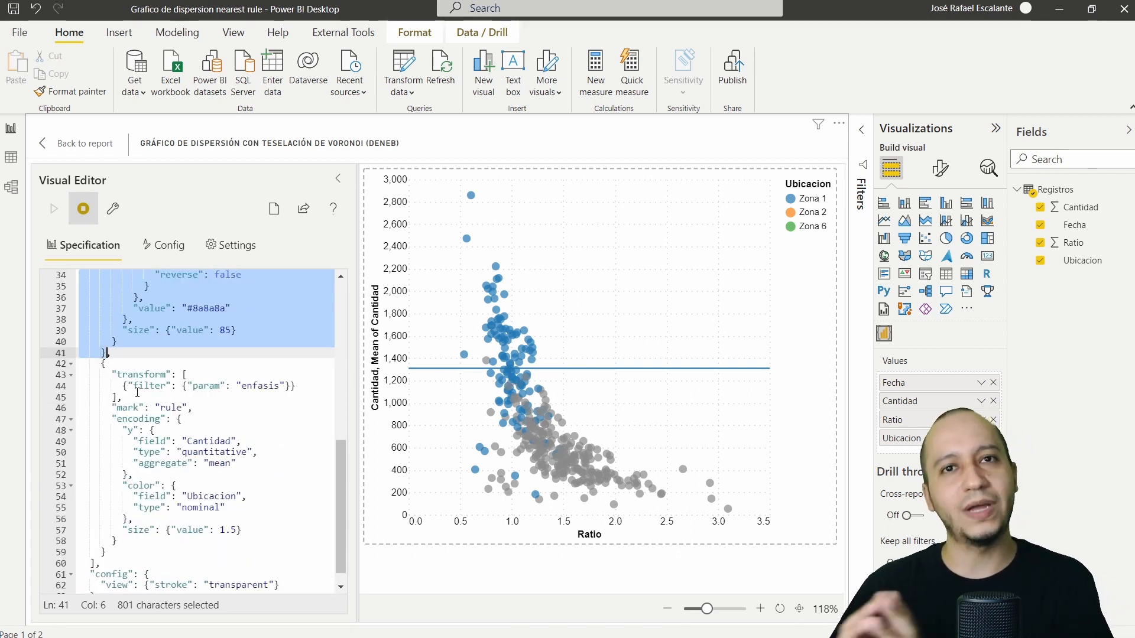
scroll(138, 392, up, 11)
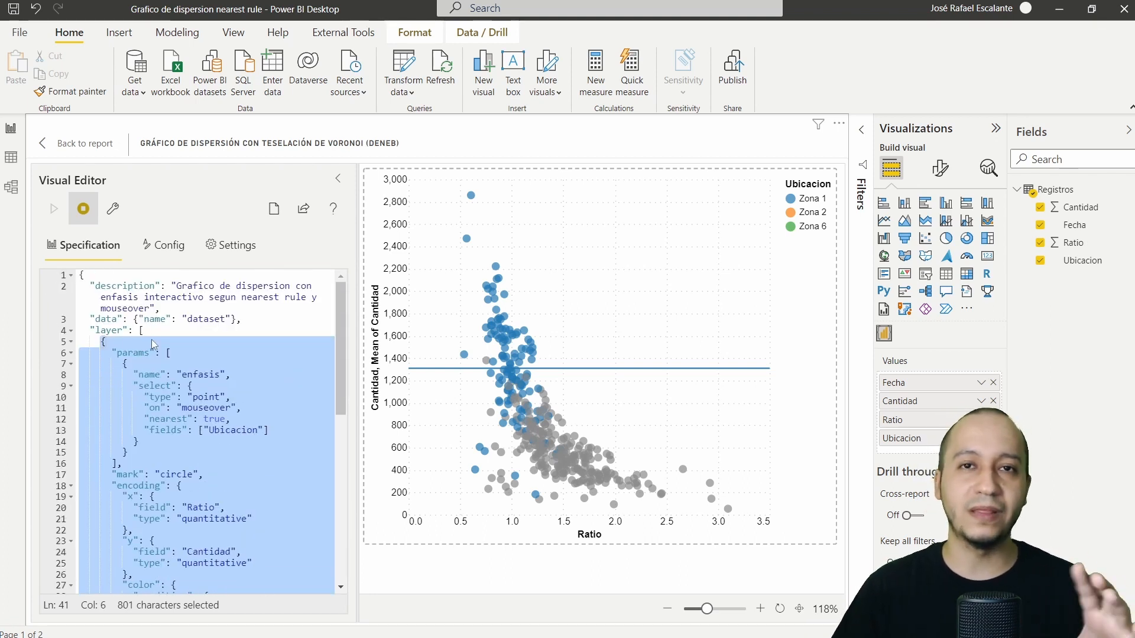
scroll(151, 339, down, 11)
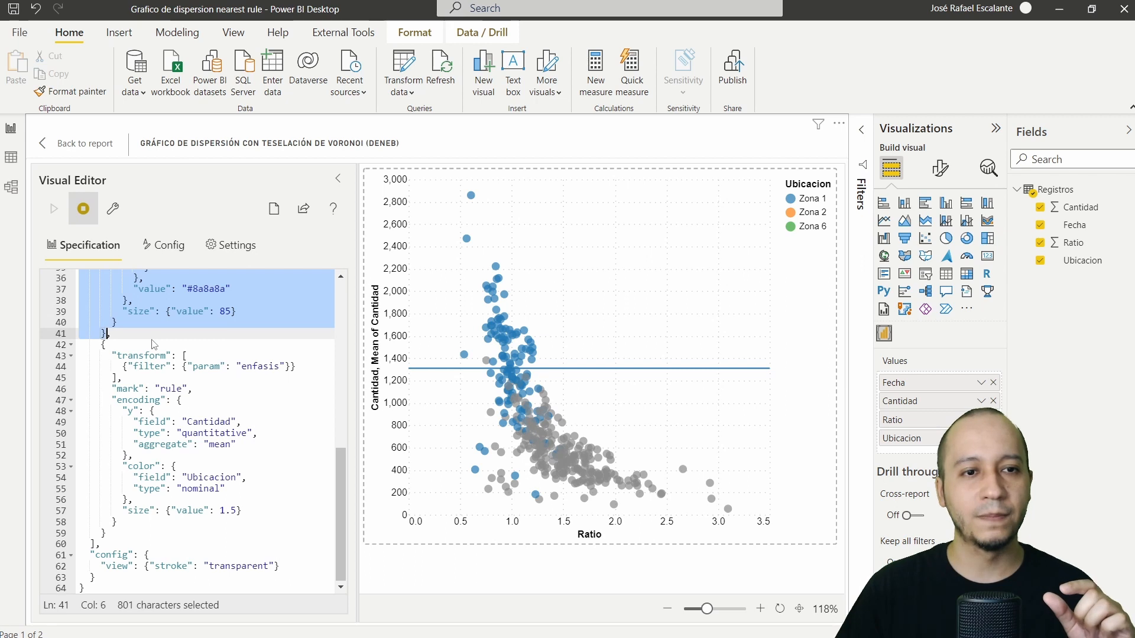
double_click(118, 377)
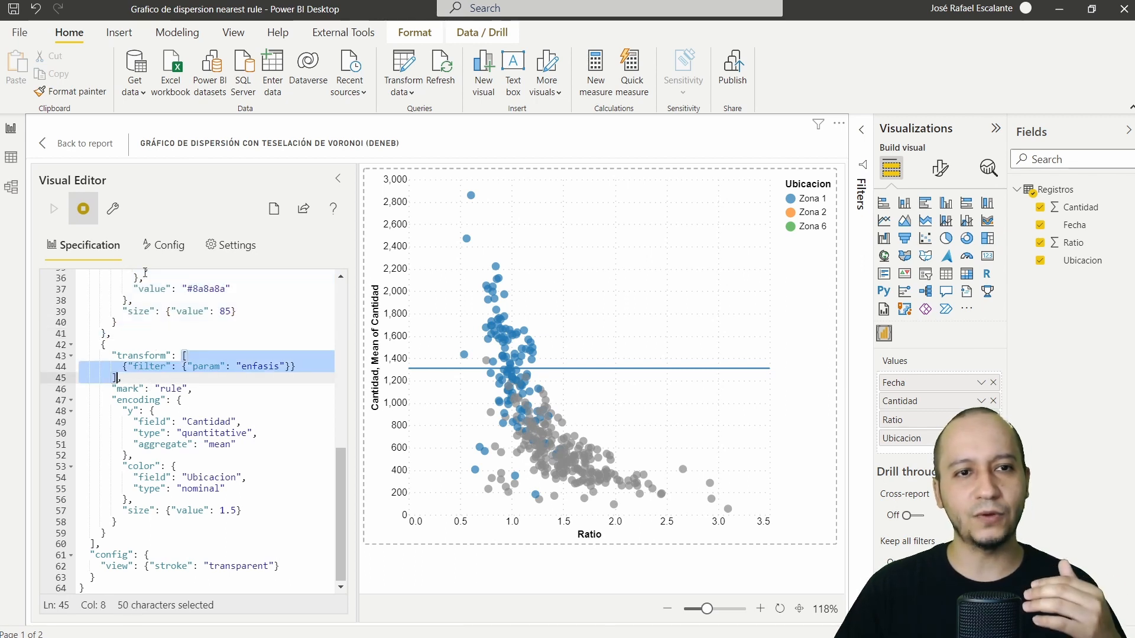
Step: Return to the report, clear the zone slicer's selection, and reopen the Deneb scatter chart for editing
key(Escape)
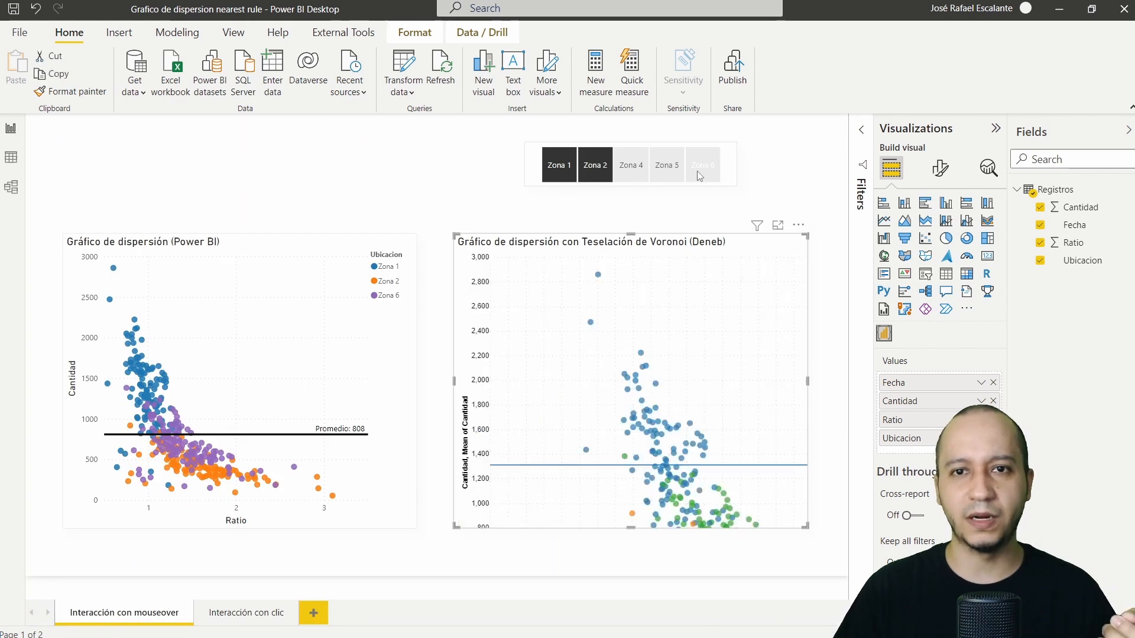
click(561, 174)
click(444, 176)
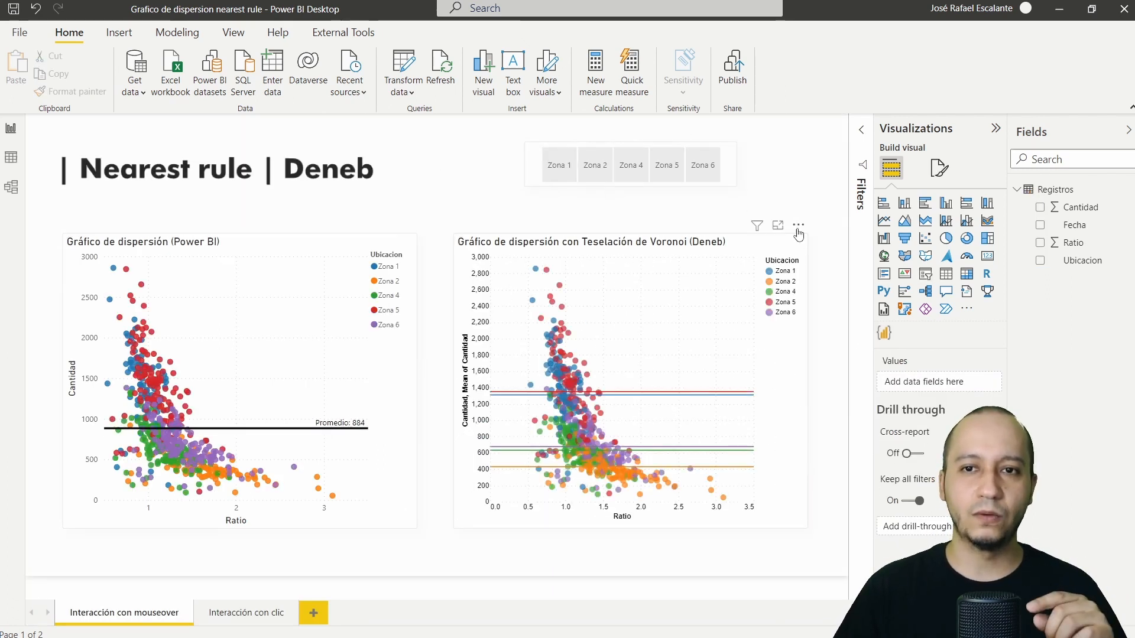
click(800, 228)
click(821, 243)
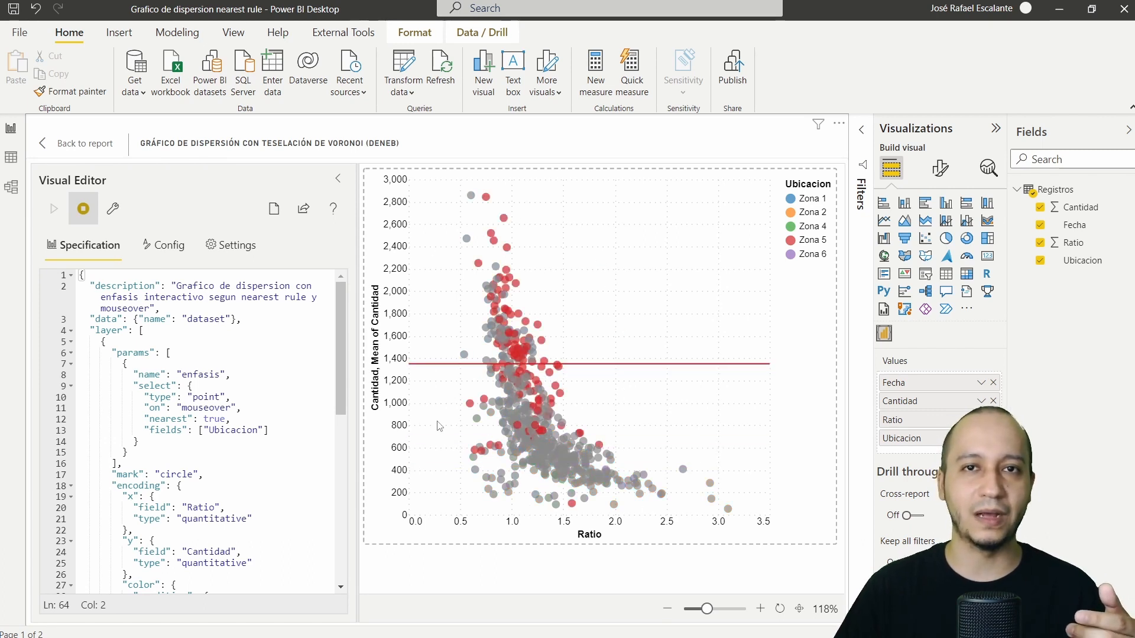
Step: Examine the rule layer's transform array and its filter on the "enfasis" parameter
scroll(203, 398, down, 10)
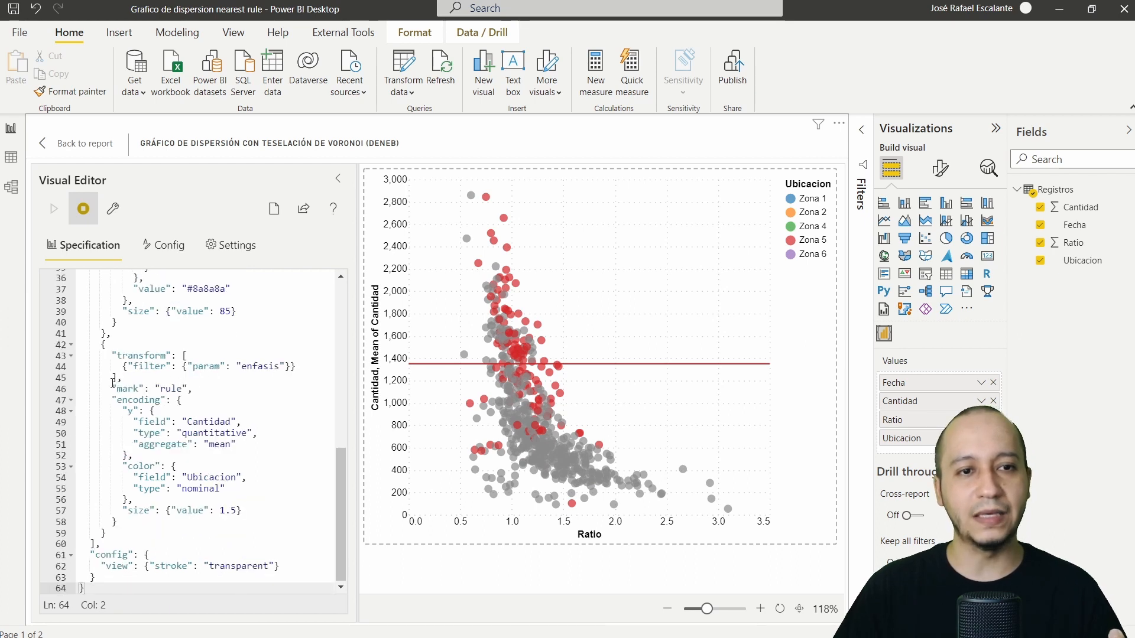
double_click(116, 378)
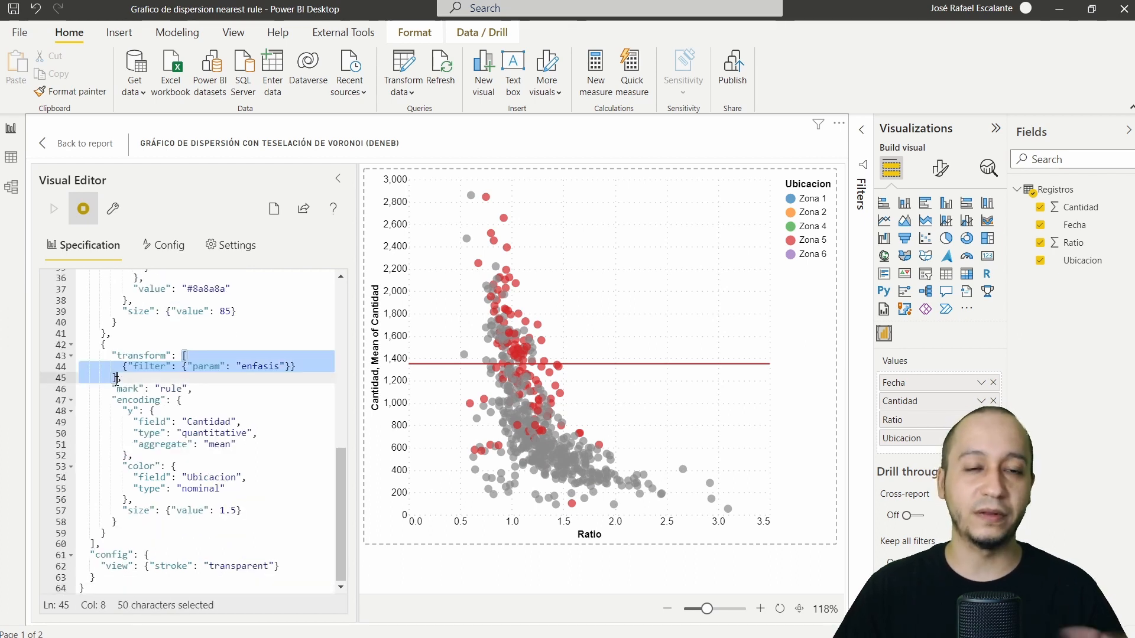
double_click(215, 367)
click(267, 367)
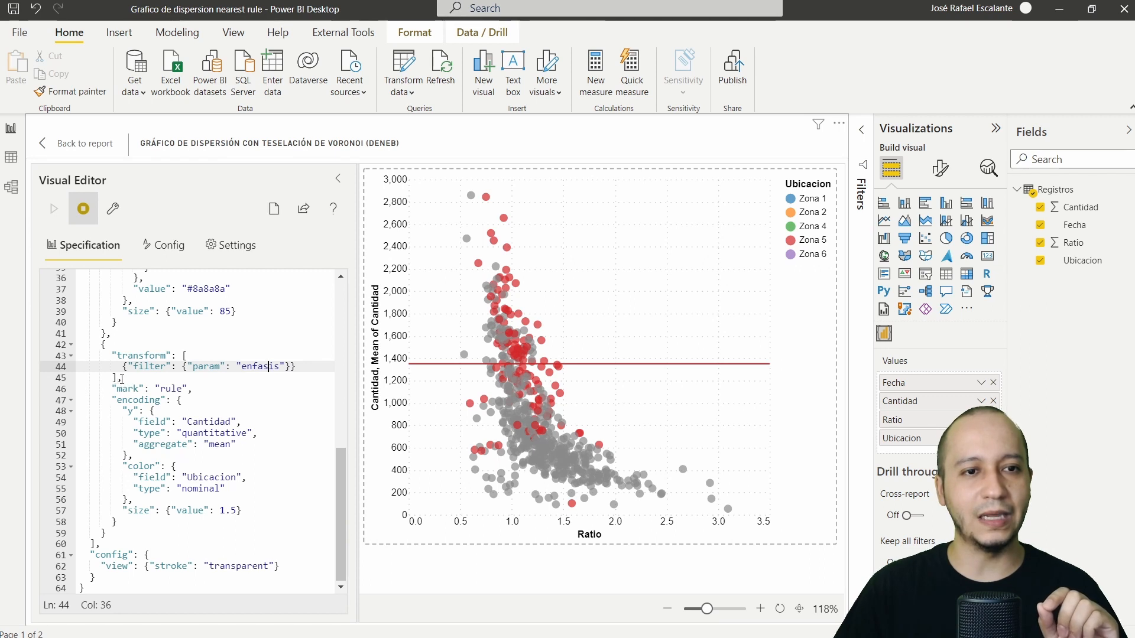
Step: Delete the rule layer's transform array with the "enfasis" filter, including its trailing comma
drag(117, 378, 106, 344)
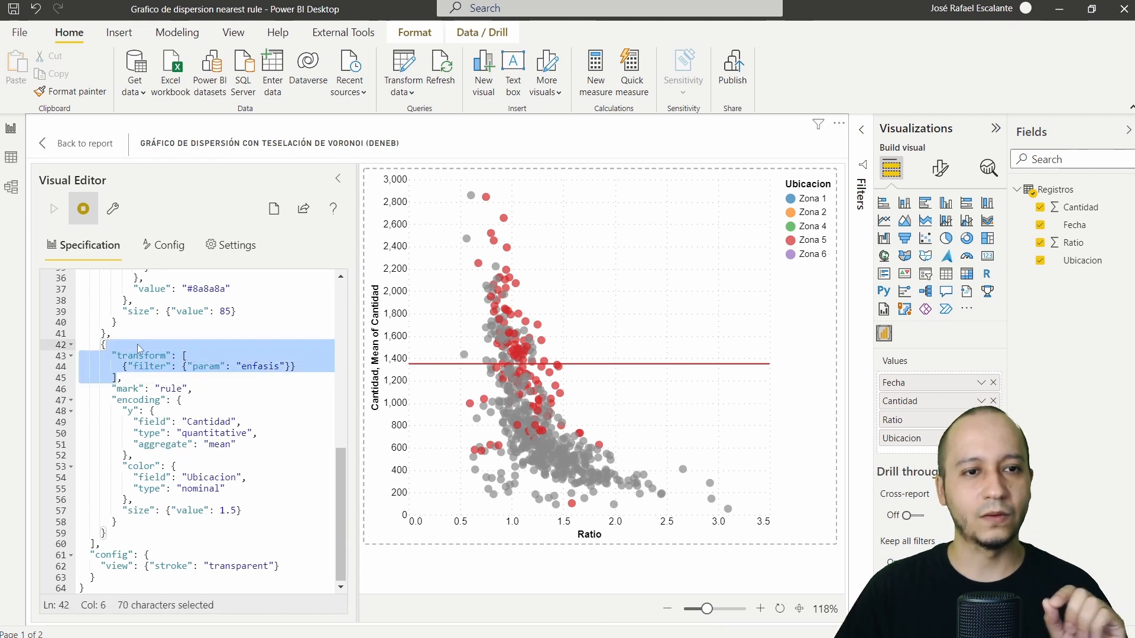
key(Delete)
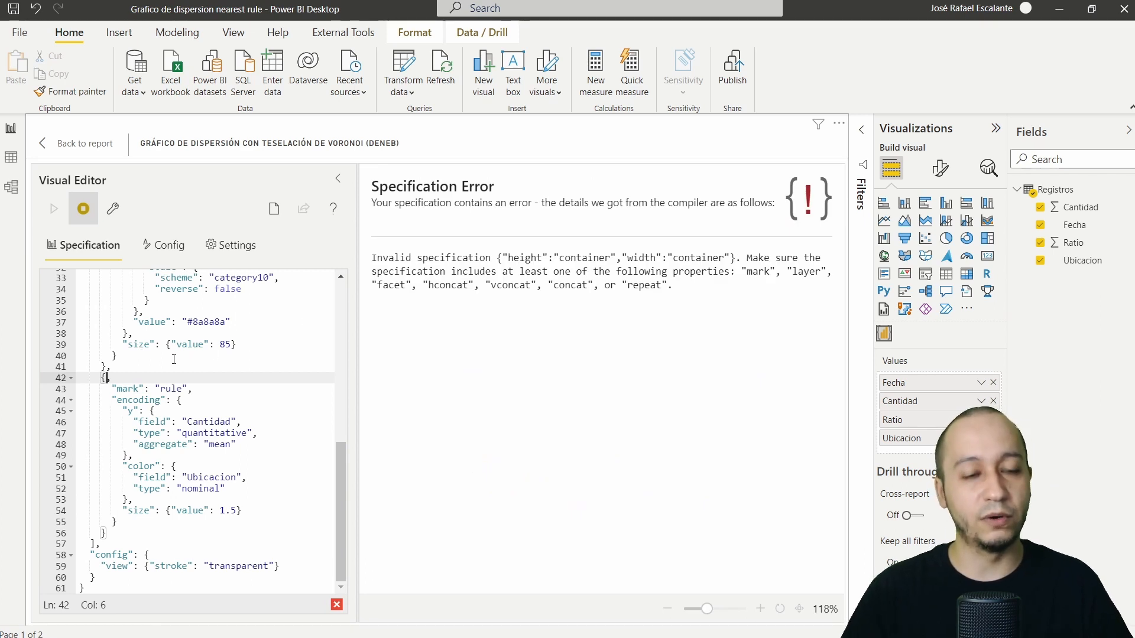
key(Delete)
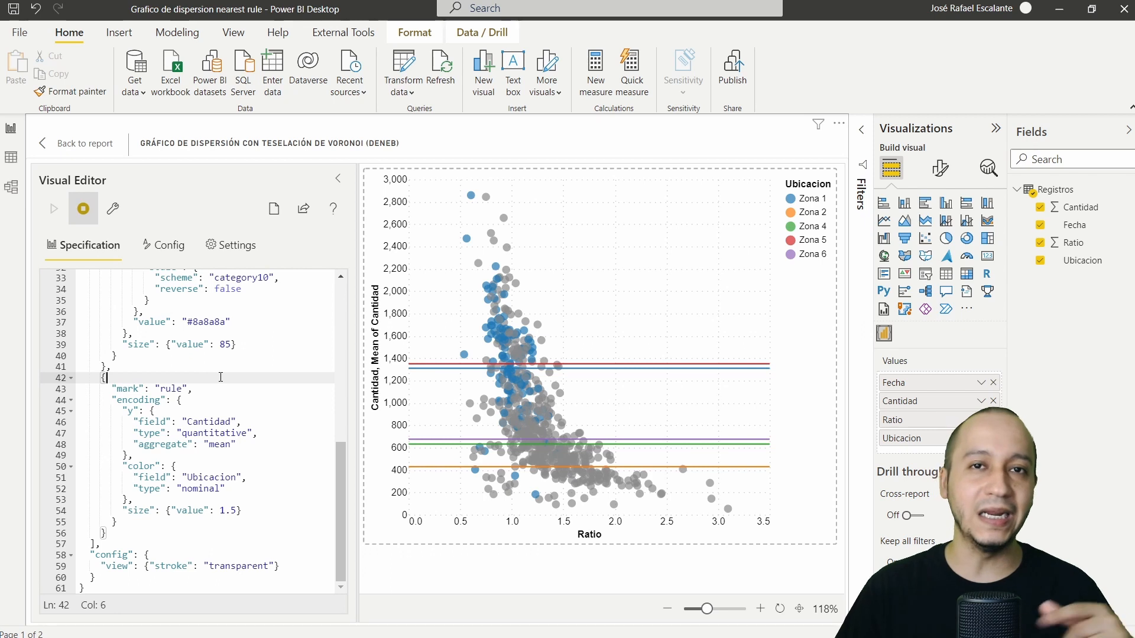
Step: Undo the removal of the rule layer's transform array and its trailing comma
key(ctrl+z)
key(ctrl+z)
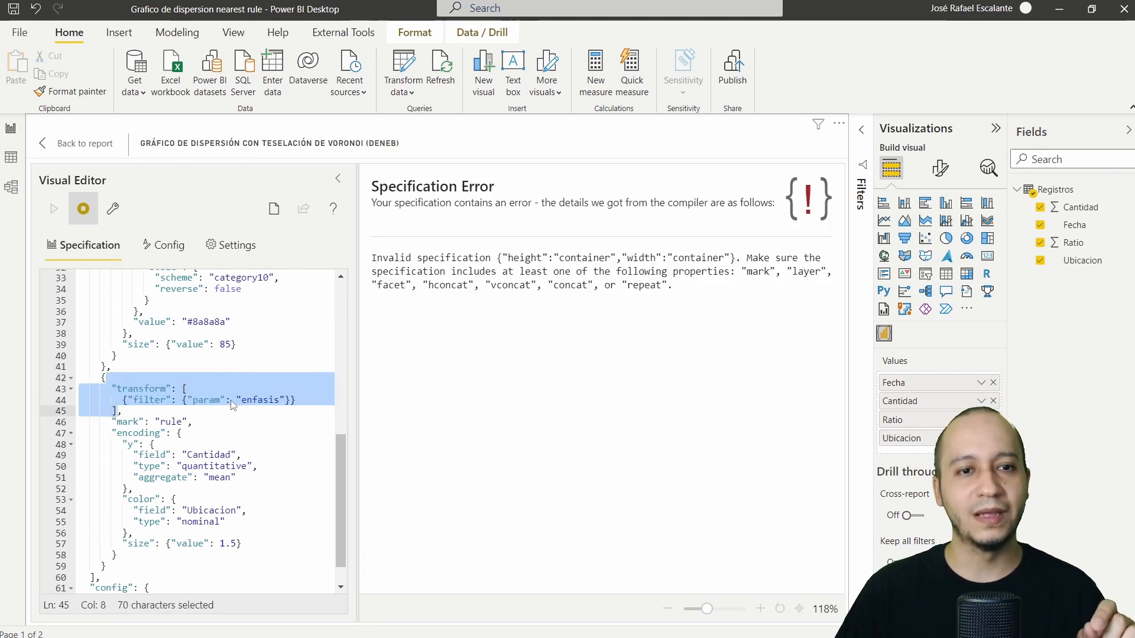
Step: Examine the rule layer's transform array again and compare it with the mean line and highlighting in the chart
drag(182, 389, 118, 412)
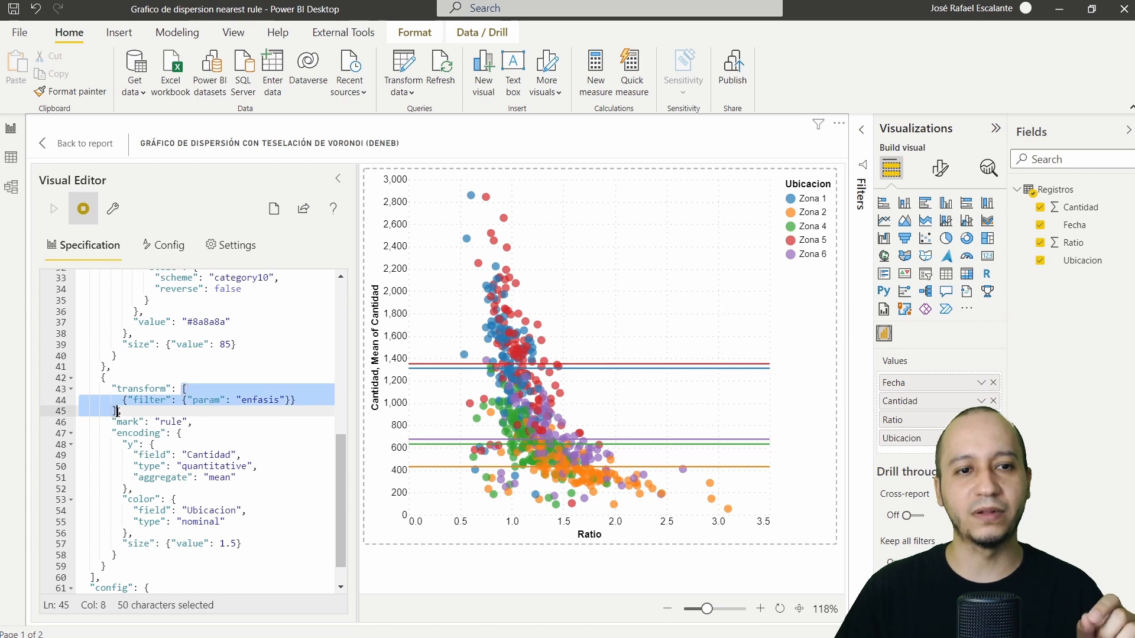
double_click(142, 388)
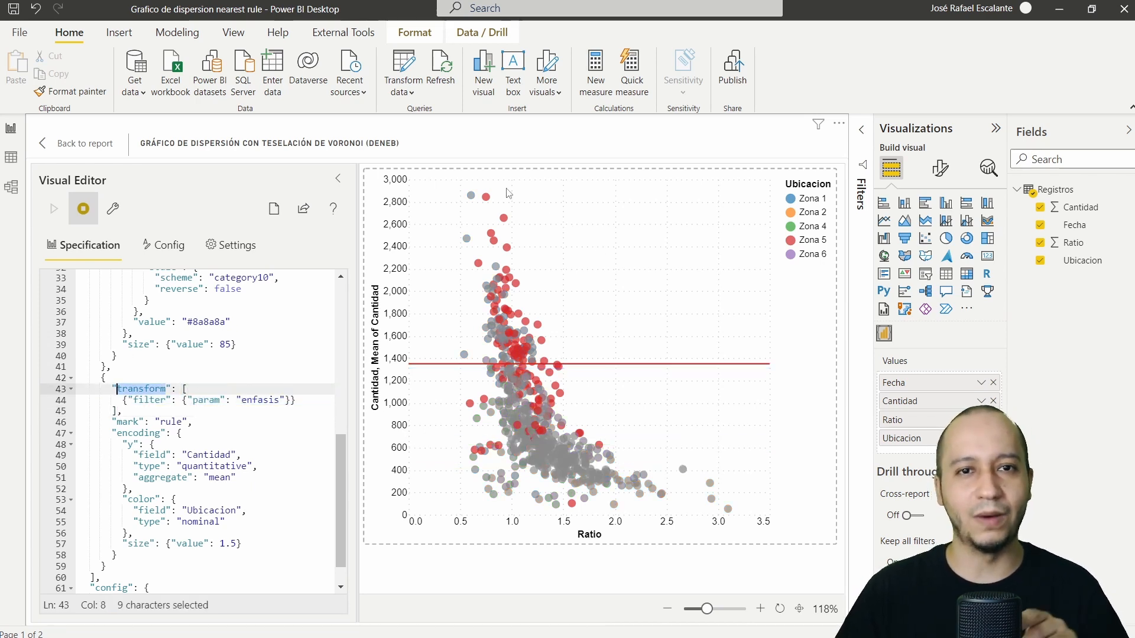
click(468, 189)
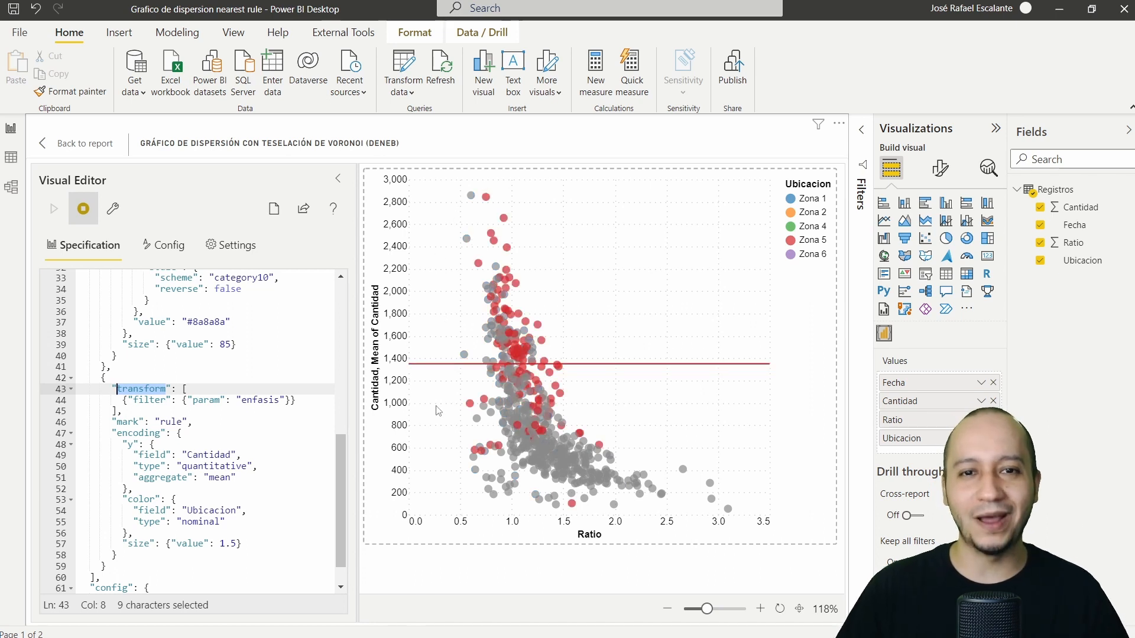
double_click(118, 412)
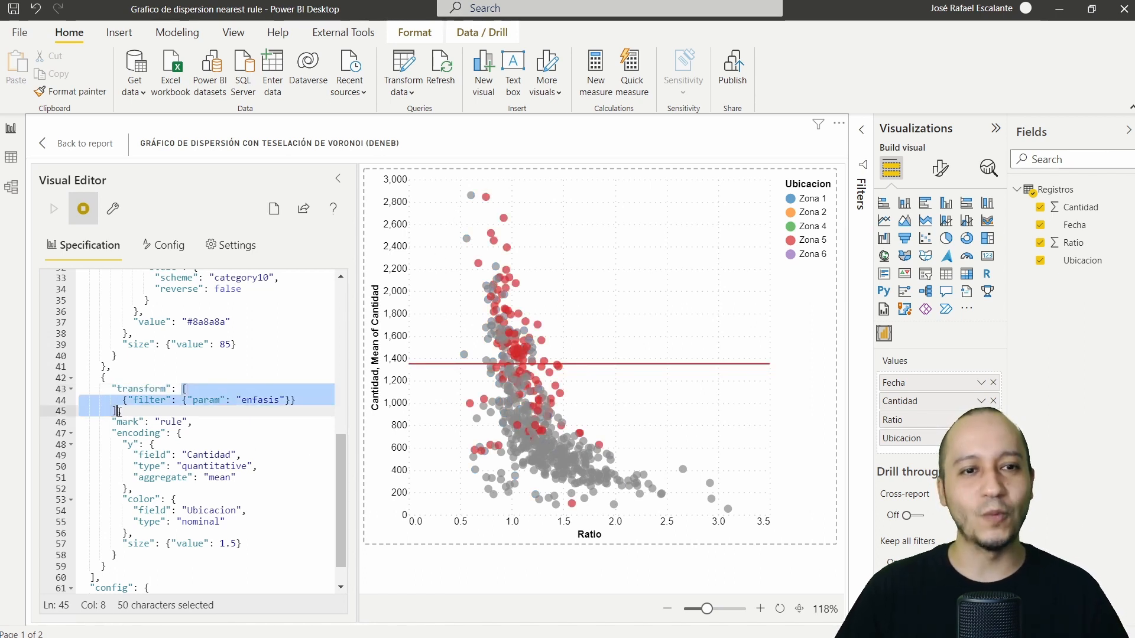
Step: Examine the "rule" mark and the y encoding's "Cantidad" field and "quantitative" type
scroll(119, 412, down, 1)
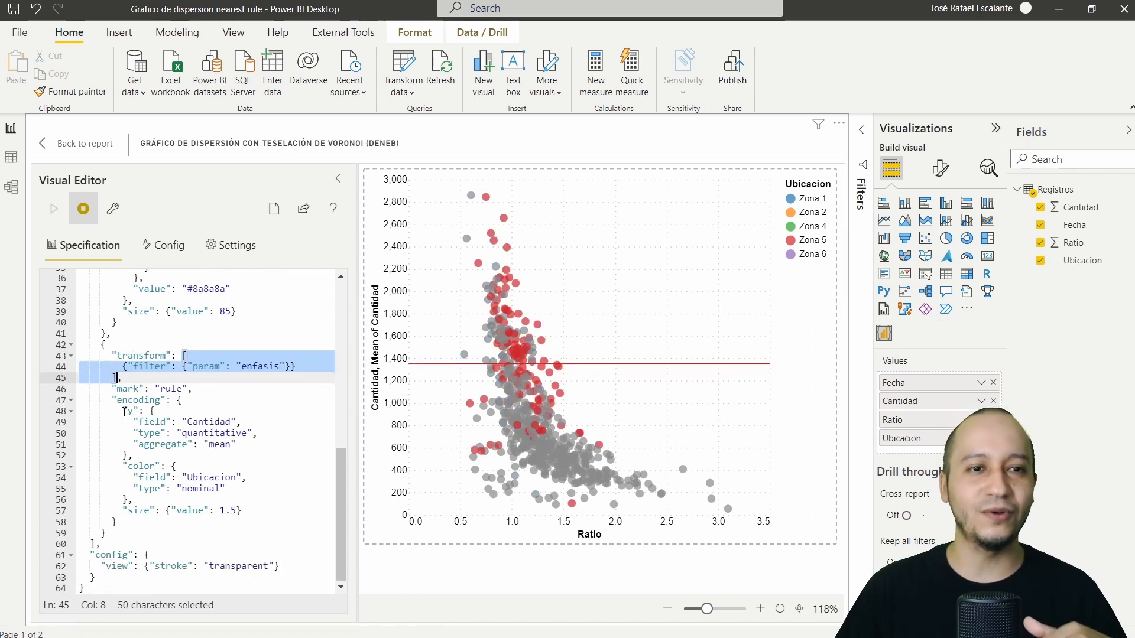
click(194, 389)
drag(193, 389, 113, 389)
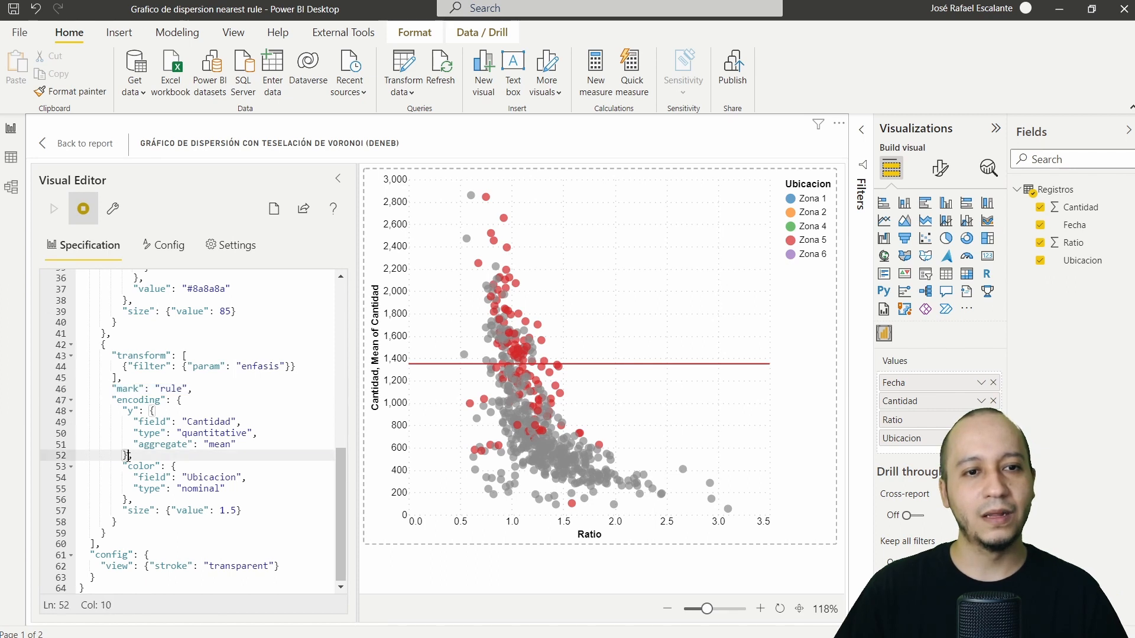
double_click(127, 456)
double_click(202, 420)
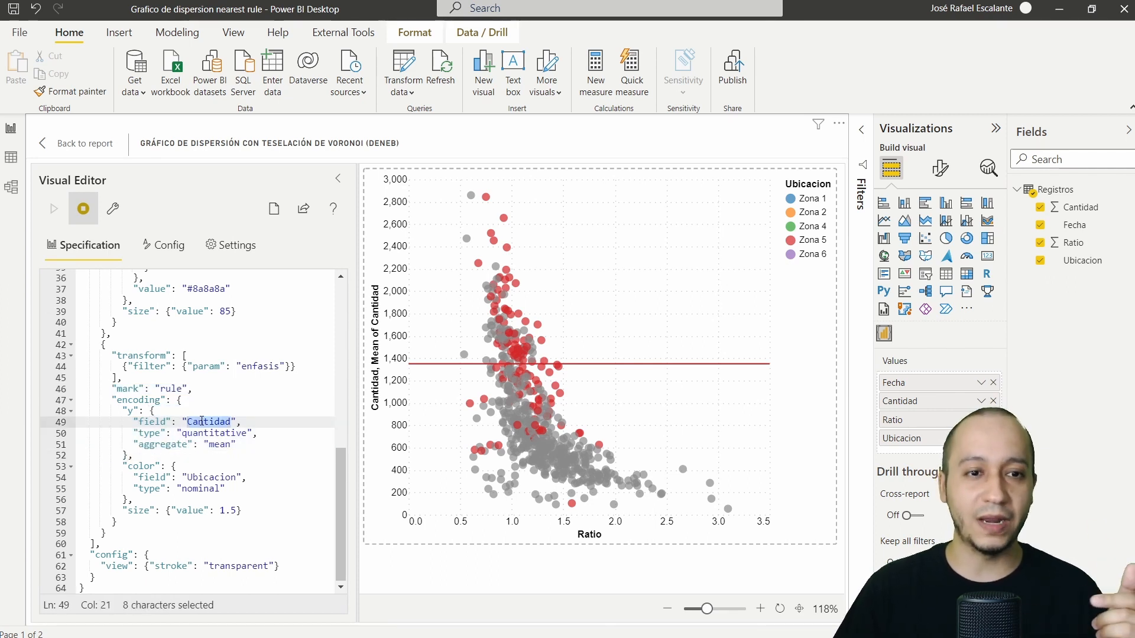
double_click(211, 435)
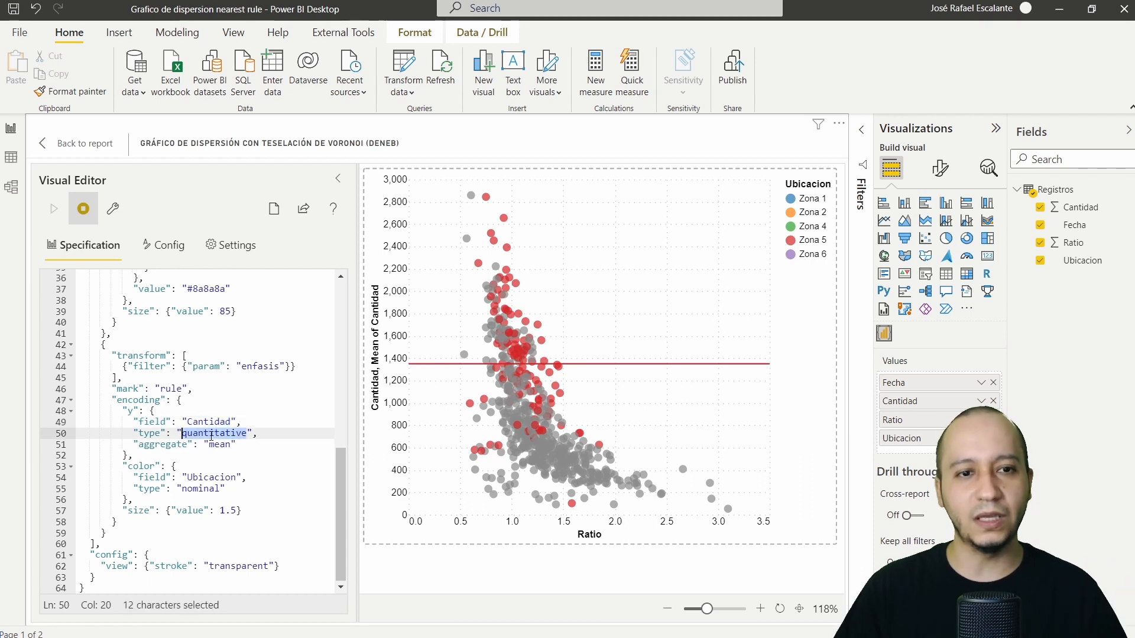
Step: Set the aggregate of the rule layer's y encoding to "max"
click(225, 445)
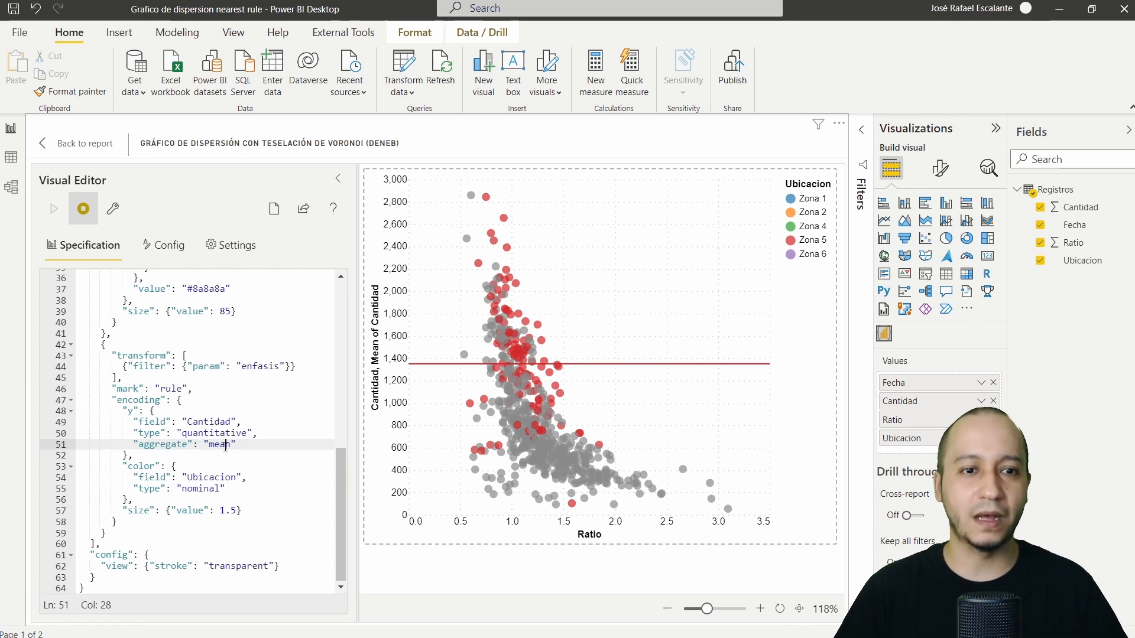
key(ctrl+shift+Left)
text(max)
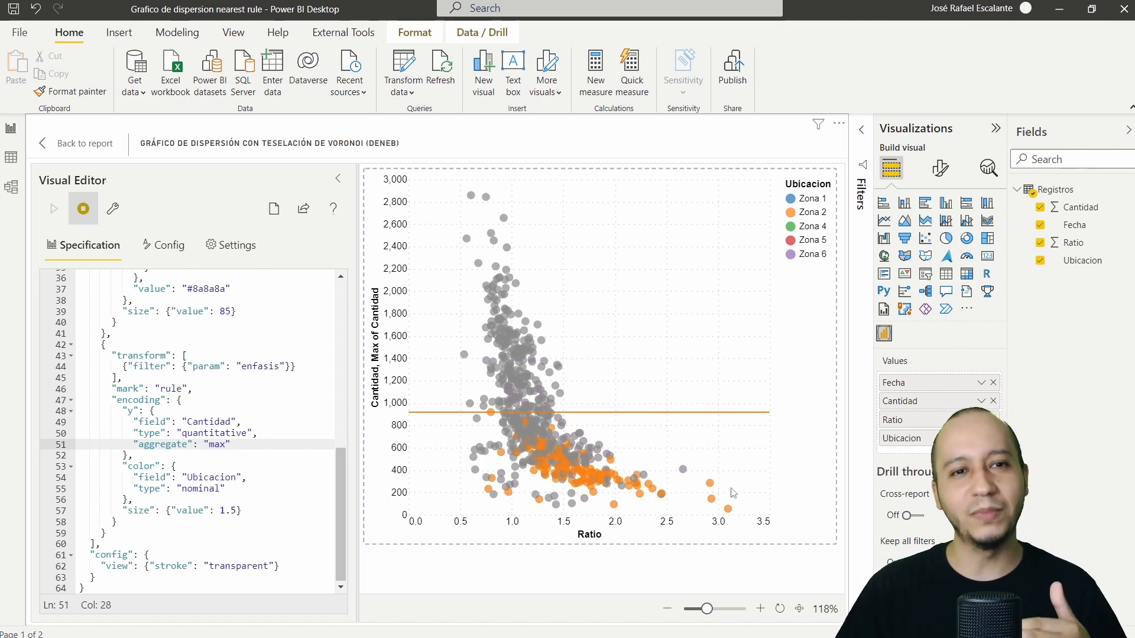
Step: Set the aggregate of the rule layer's y encoding back to "mean"
double_click(216, 445)
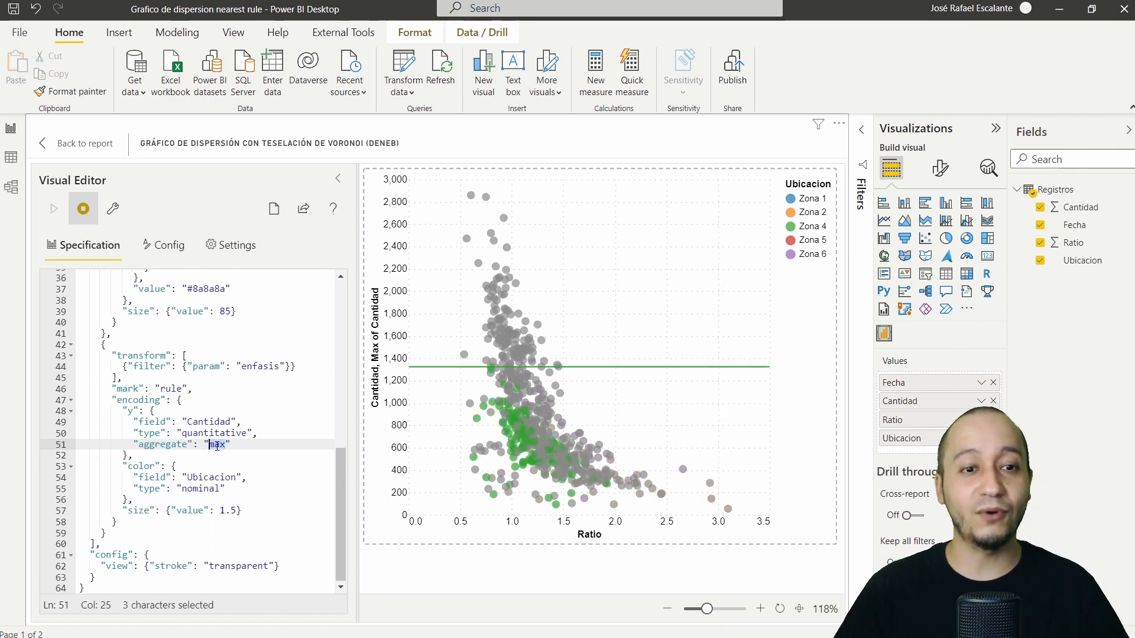
text(mean)
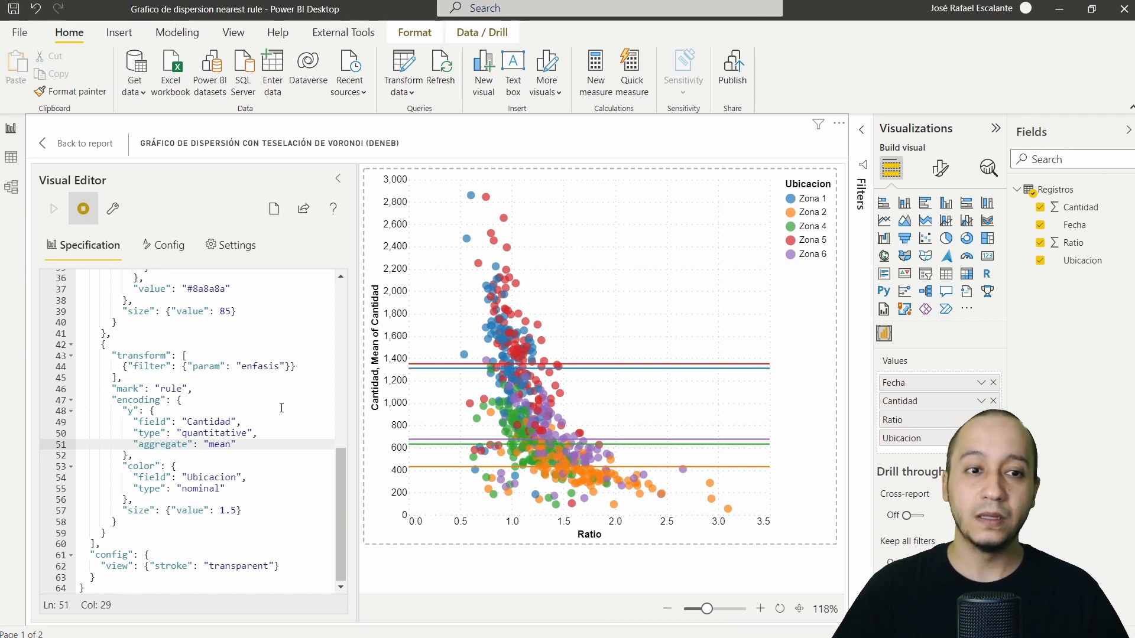
Step: Examine the rule layer's y and color encodings and its size value of 1.5
double_click(129, 456)
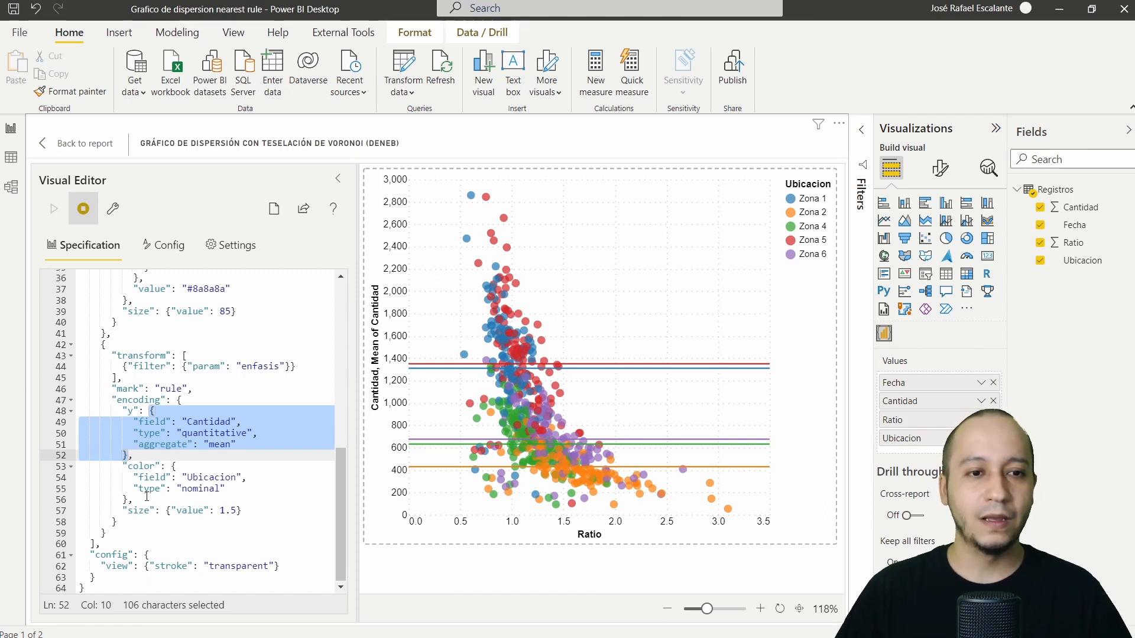
click(129, 500)
key(shift+alt+Right)
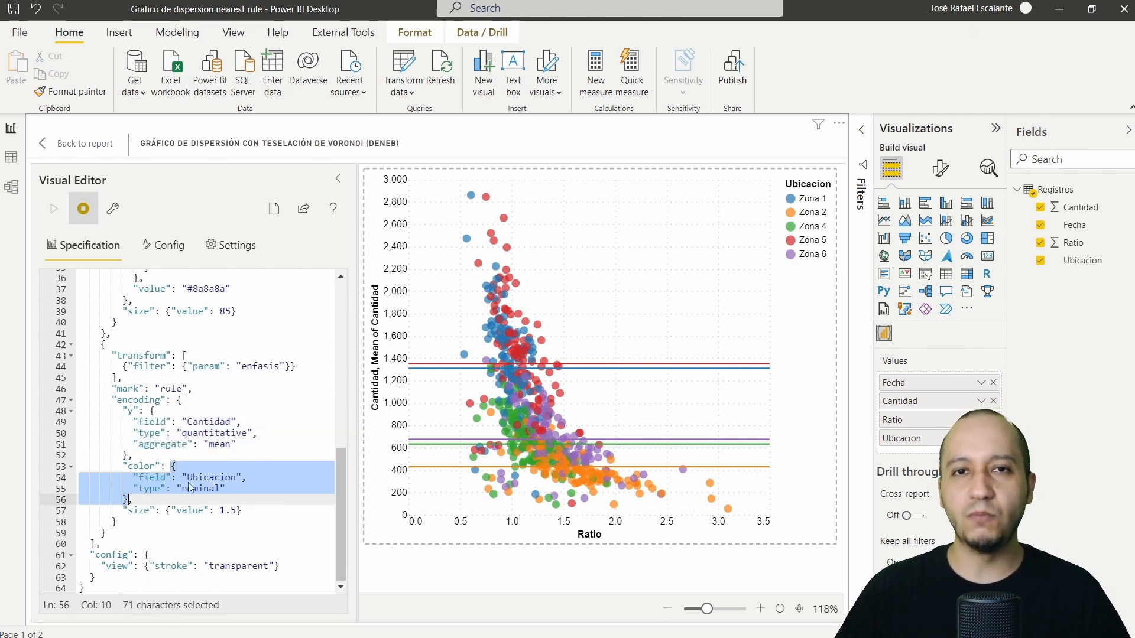
click(237, 478)
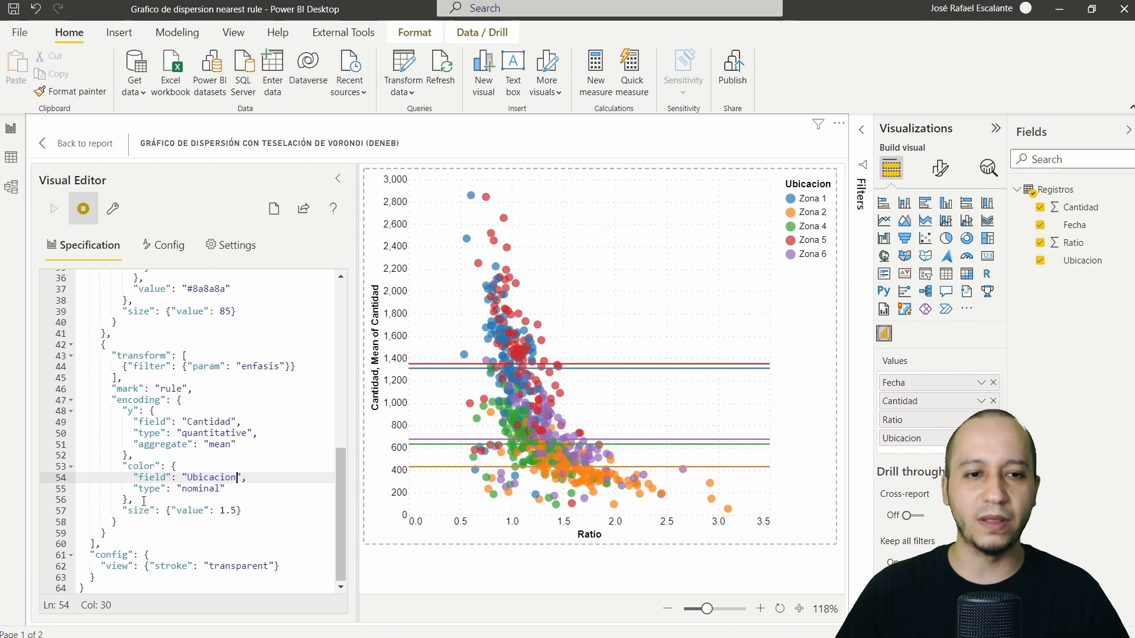
drag(246, 510, 126, 517)
drag(243, 511, 214, 511)
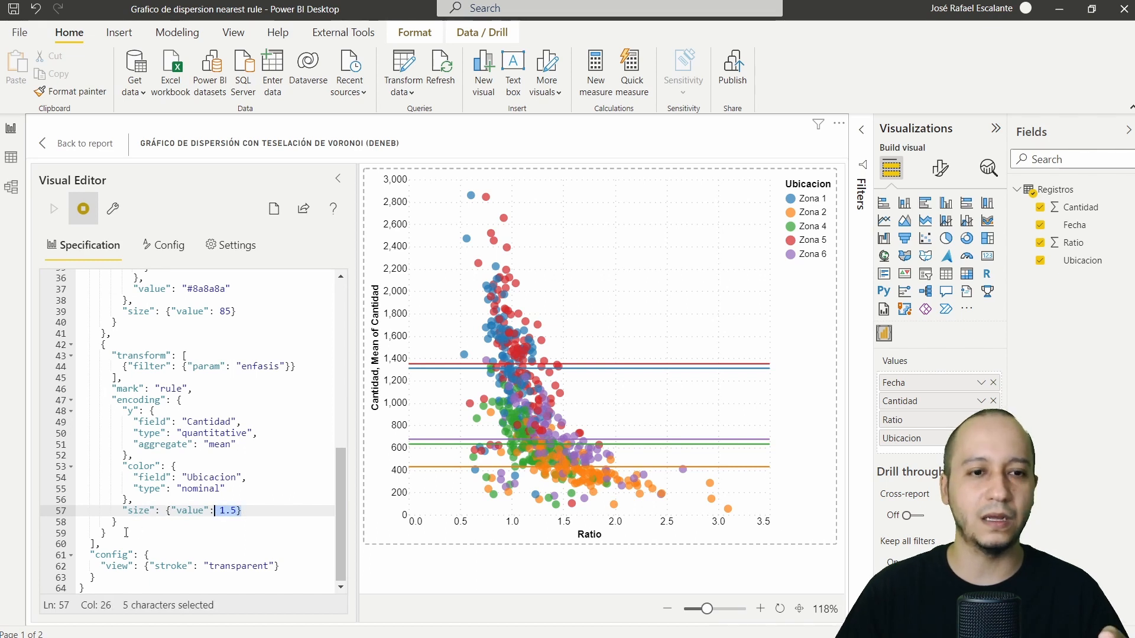
Step: Review the extent of the whole layer array and the config block below it
click(102, 543)
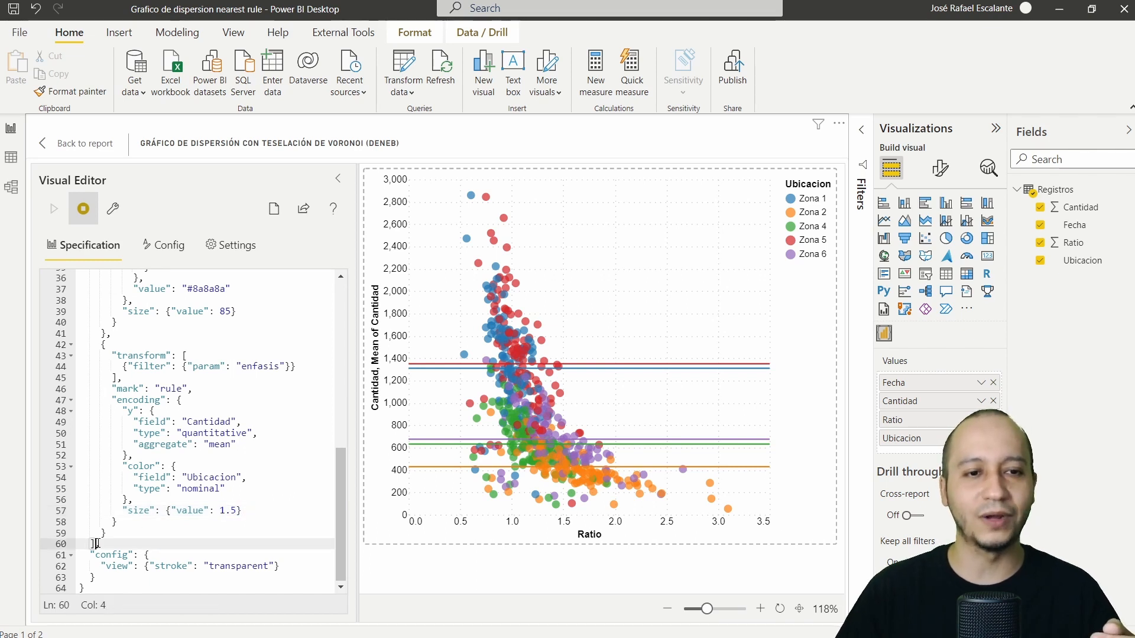
key(shift+alt+Right)
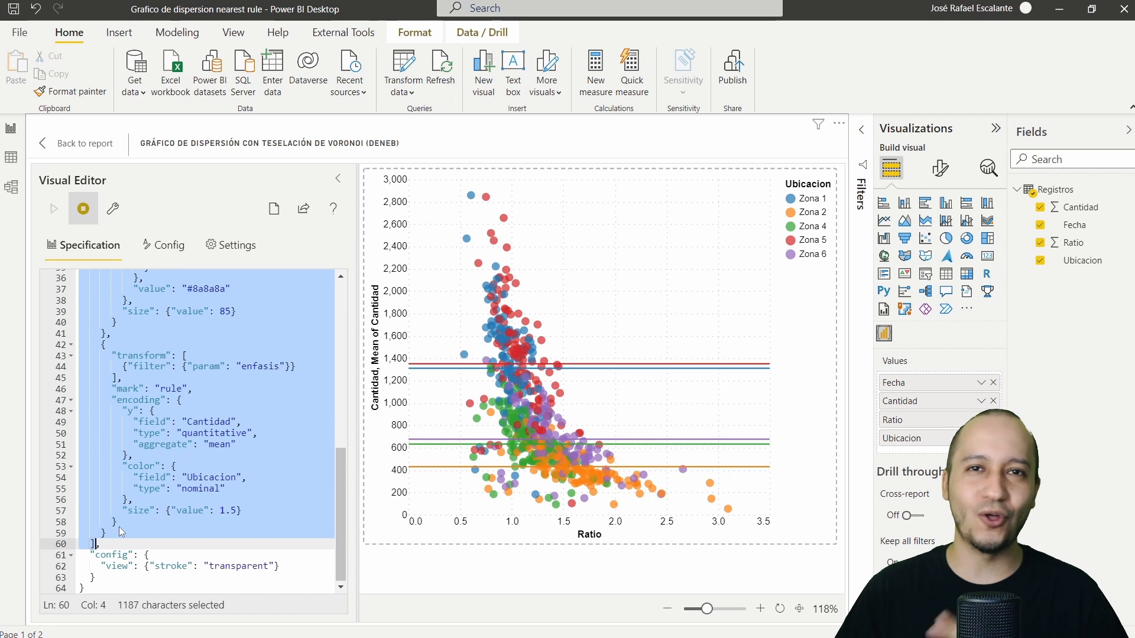
click(124, 586)
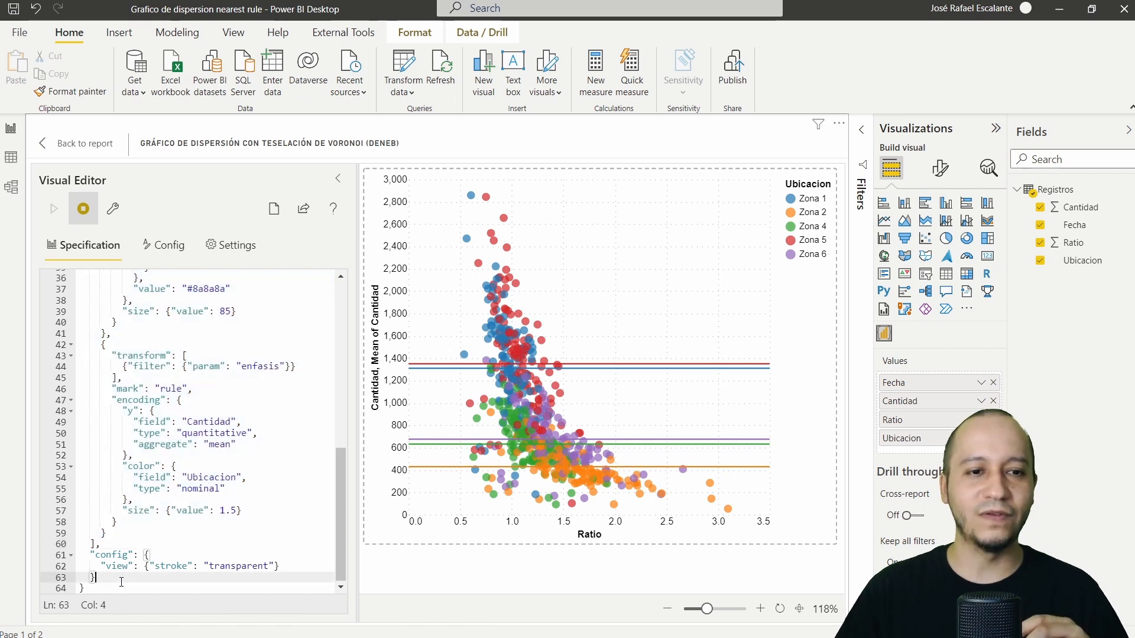
Step: Review the circle layer from its "enfasis" params array through the mark to the color encoding's condition block
scroll(335, 317, up, 15)
drag(338, 300, 339, 311)
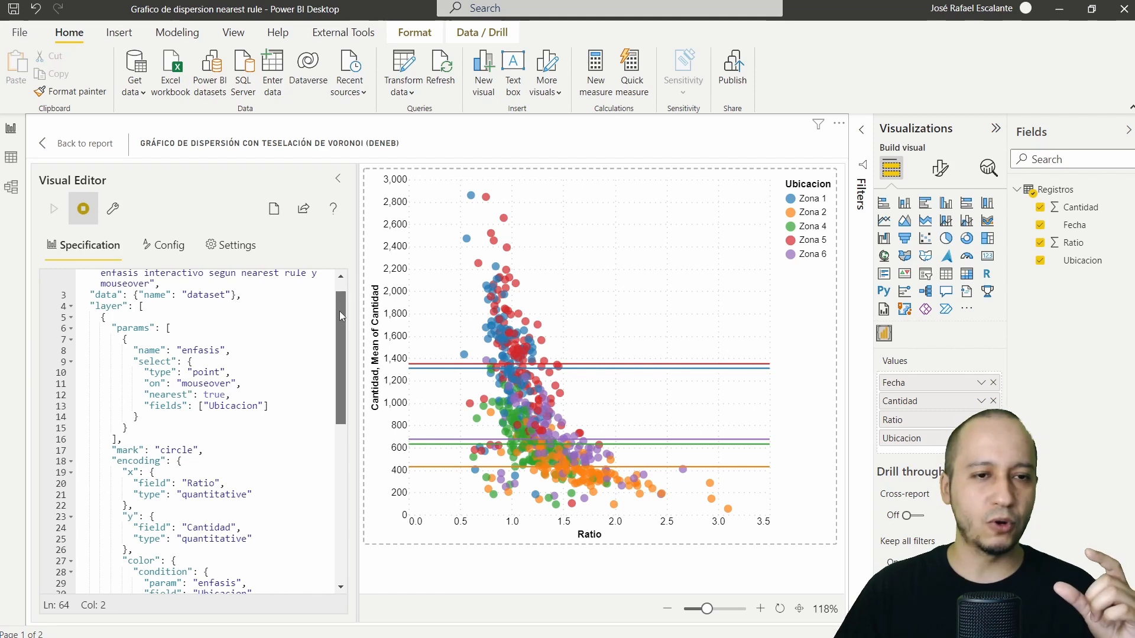
drag(167, 328, 117, 439)
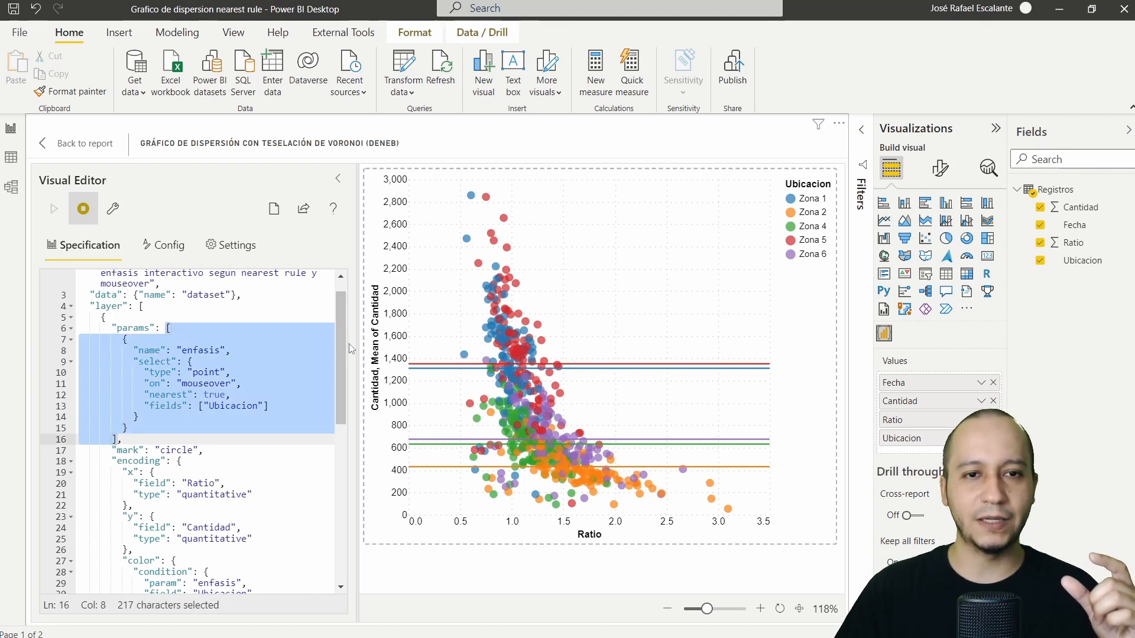
drag(341, 336, 342, 343)
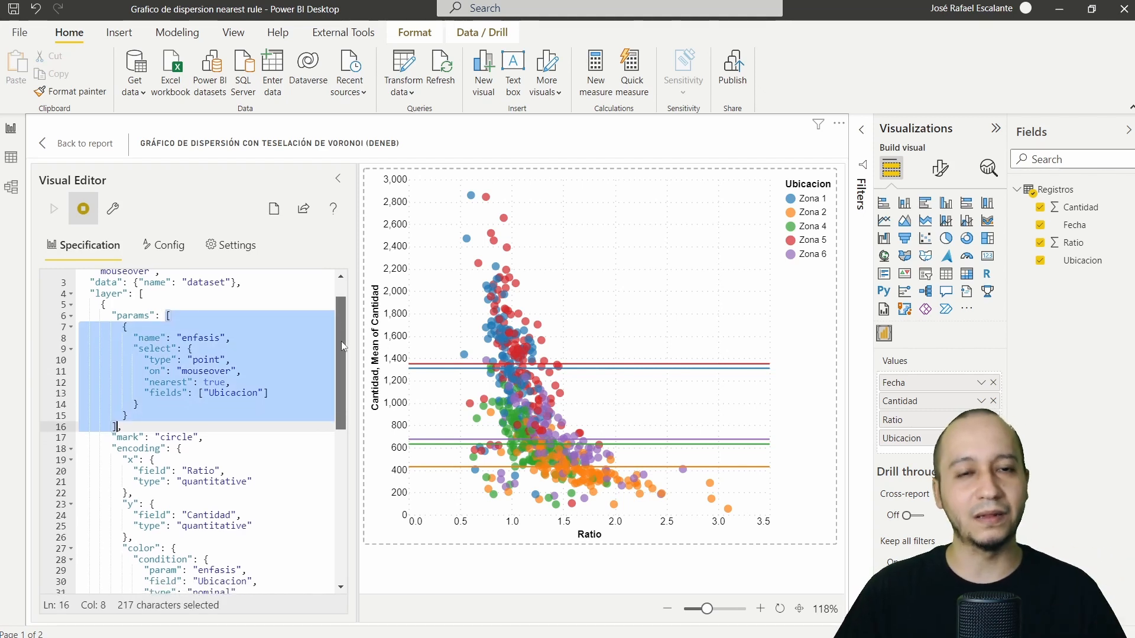
drag(342, 341, 338, 389)
click(193, 316)
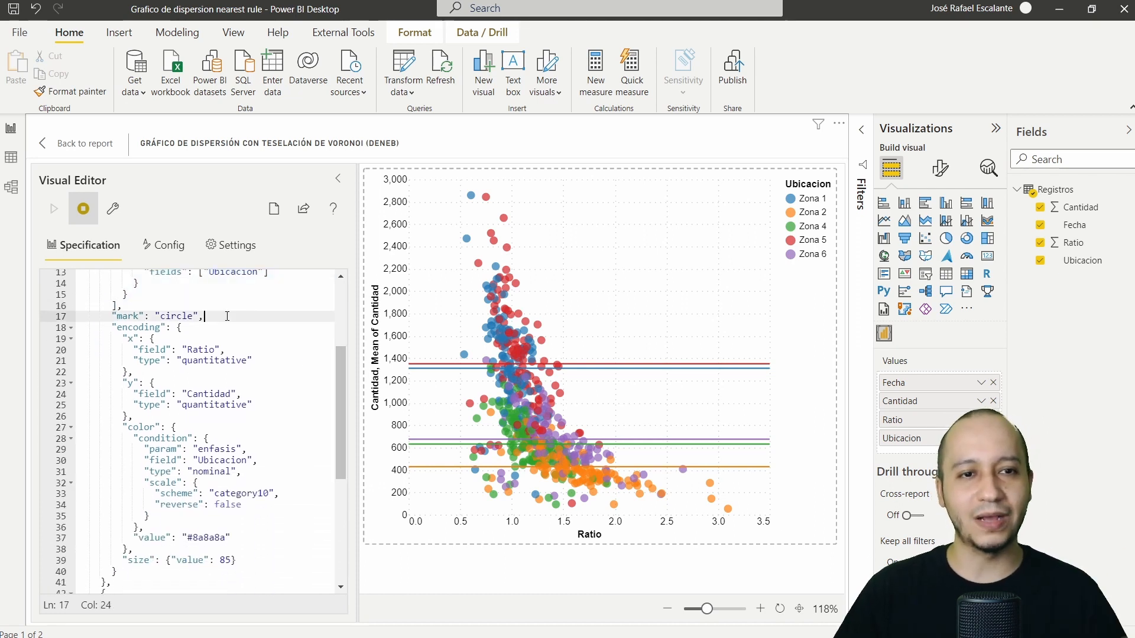
drag(341, 377, 335, 411)
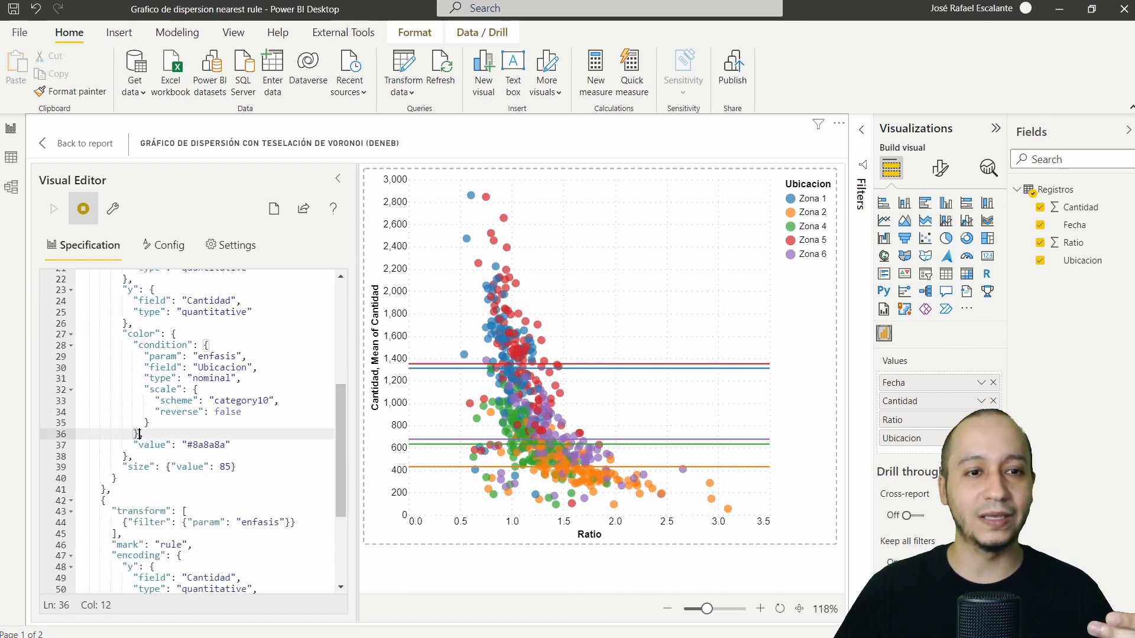
drag(203, 344, 139, 435)
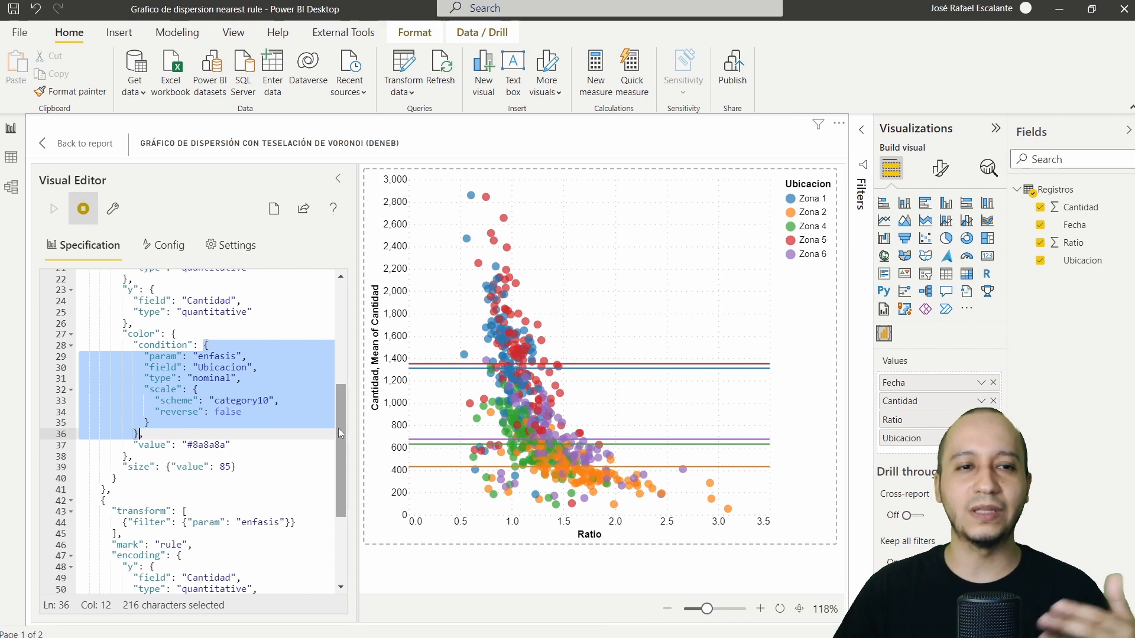
Step: Examine the circle layer's "category10" color scheme, its fallback color "#8a8a8a" and its size value of 85
double_click(253, 399)
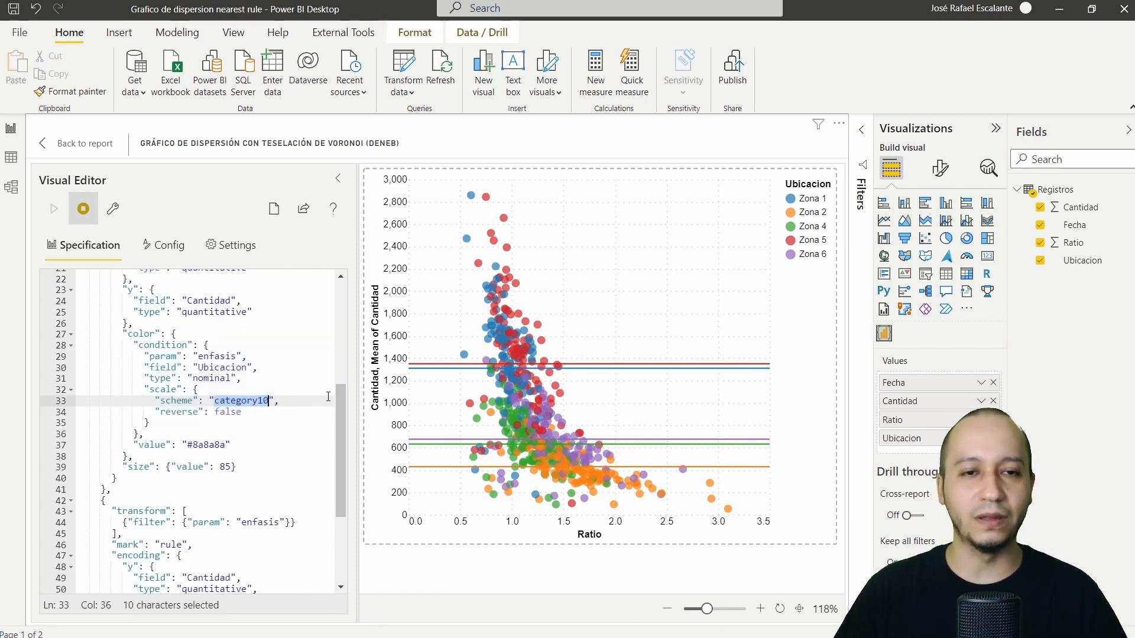
drag(341, 404, 342, 422)
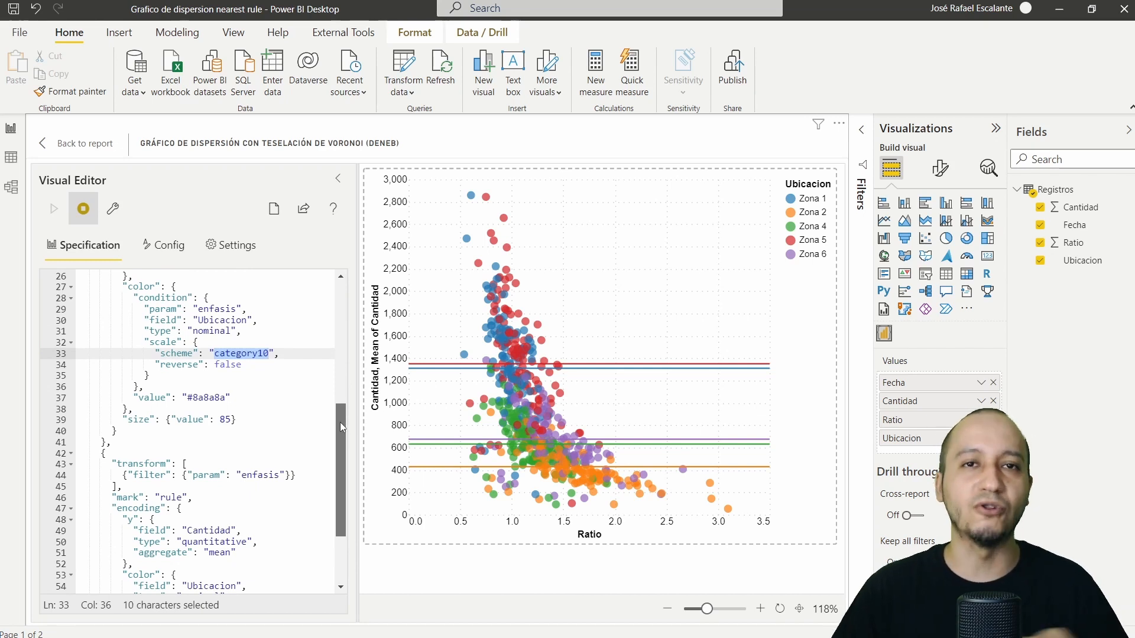
scroll(337, 426, down, 1)
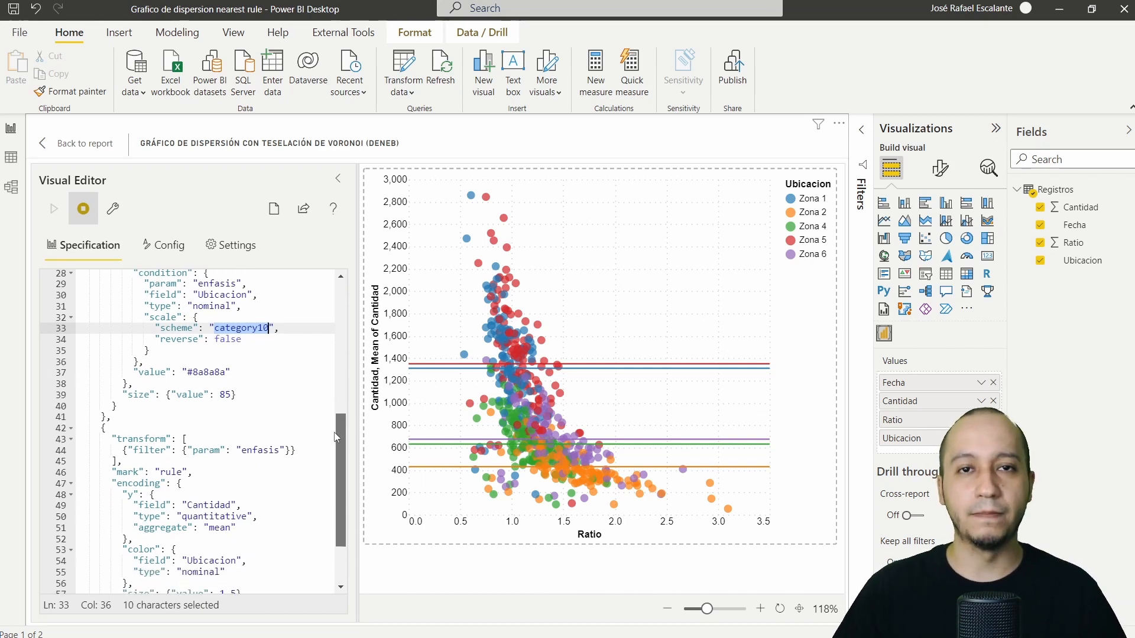
drag(232, 373, 149, 372)
click(170, 363)
double_click(214, 374)
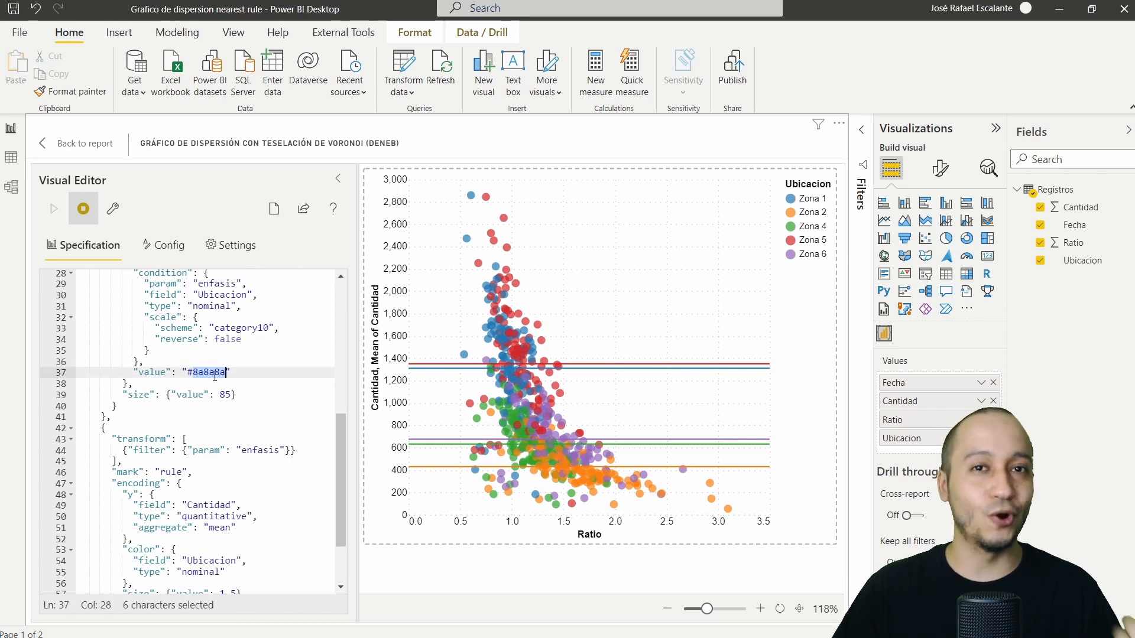
click(438, 334)
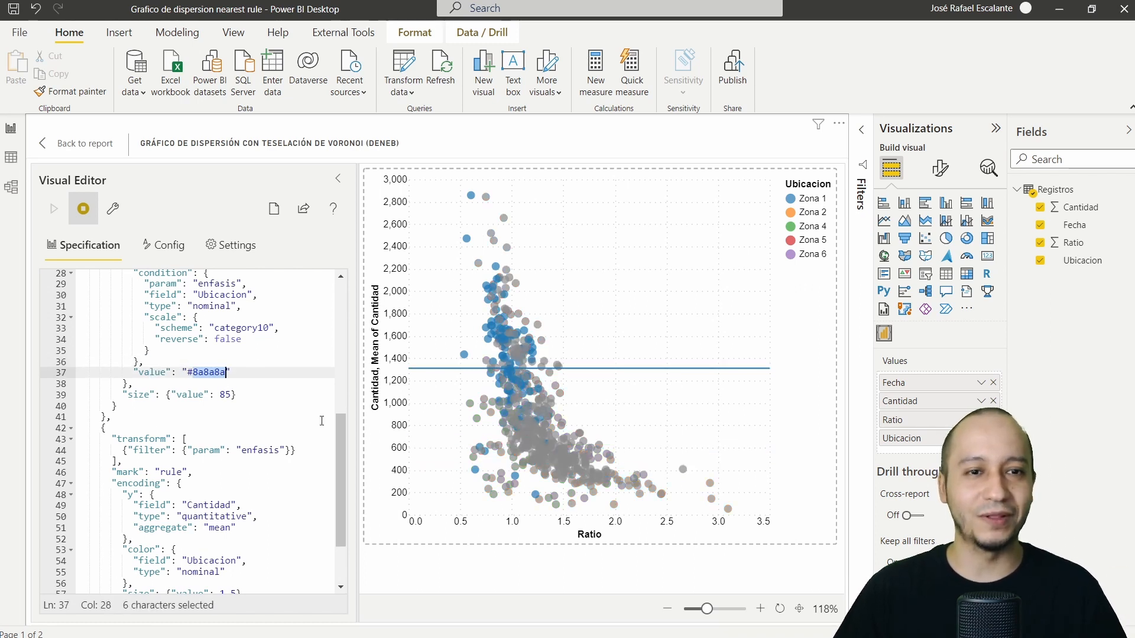
drag(336, 448, 339, 469)
drag(236, 340, 124, 341)
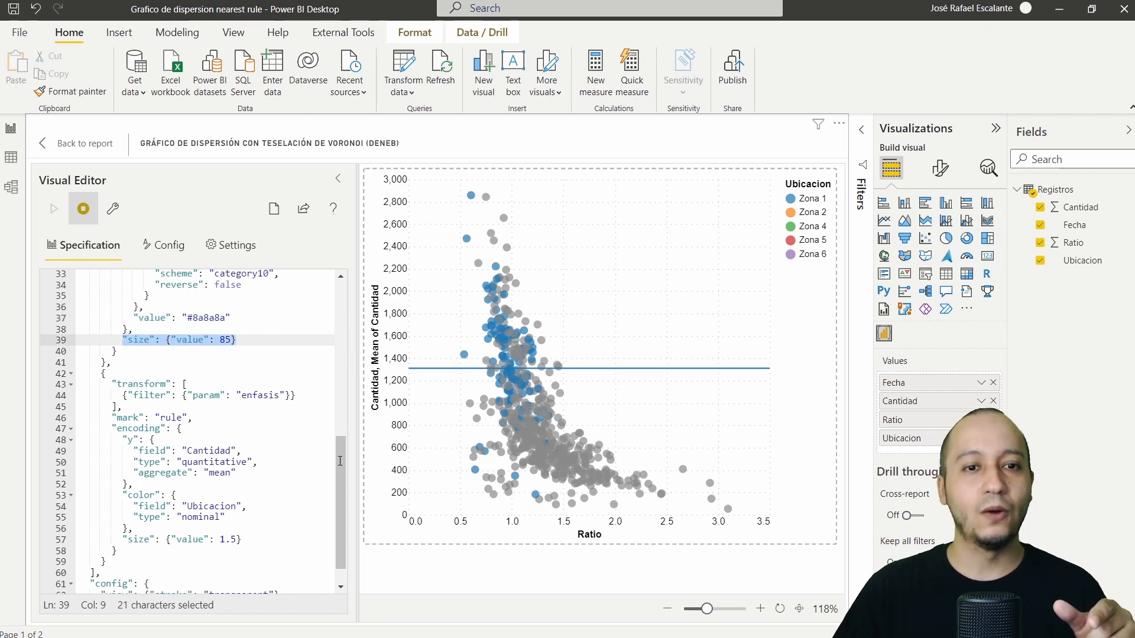
Step: Examine the rule layer's filter transform on the "enfasis" param and the start of its encoding block
drag(340, 461, 337, 472)
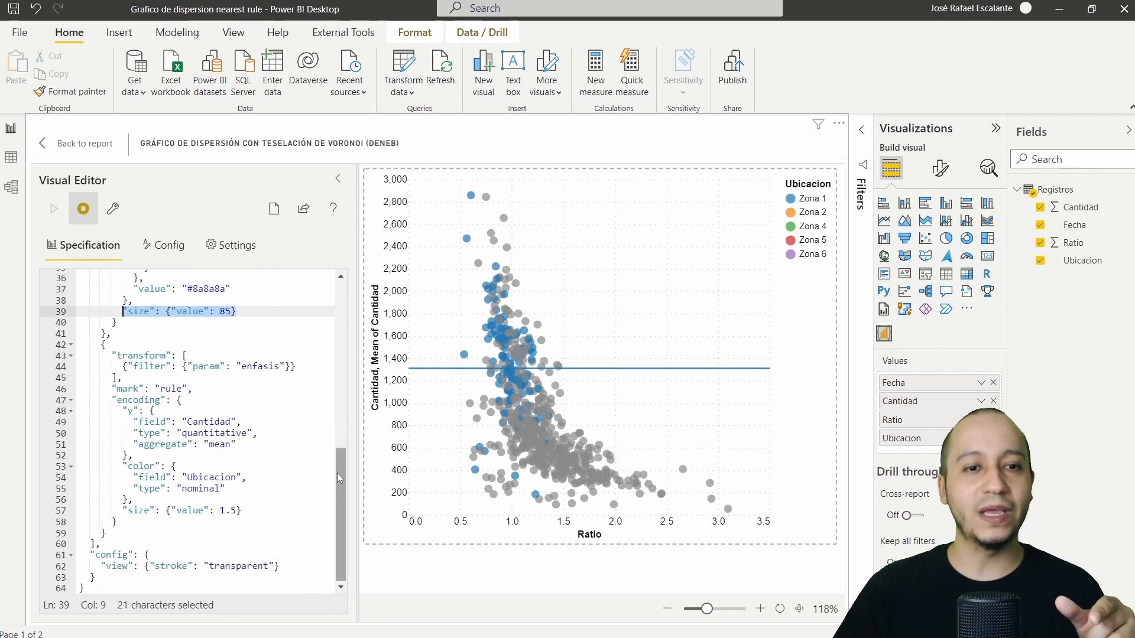
click(121, 377)
drag(184, 356, 118, 379)
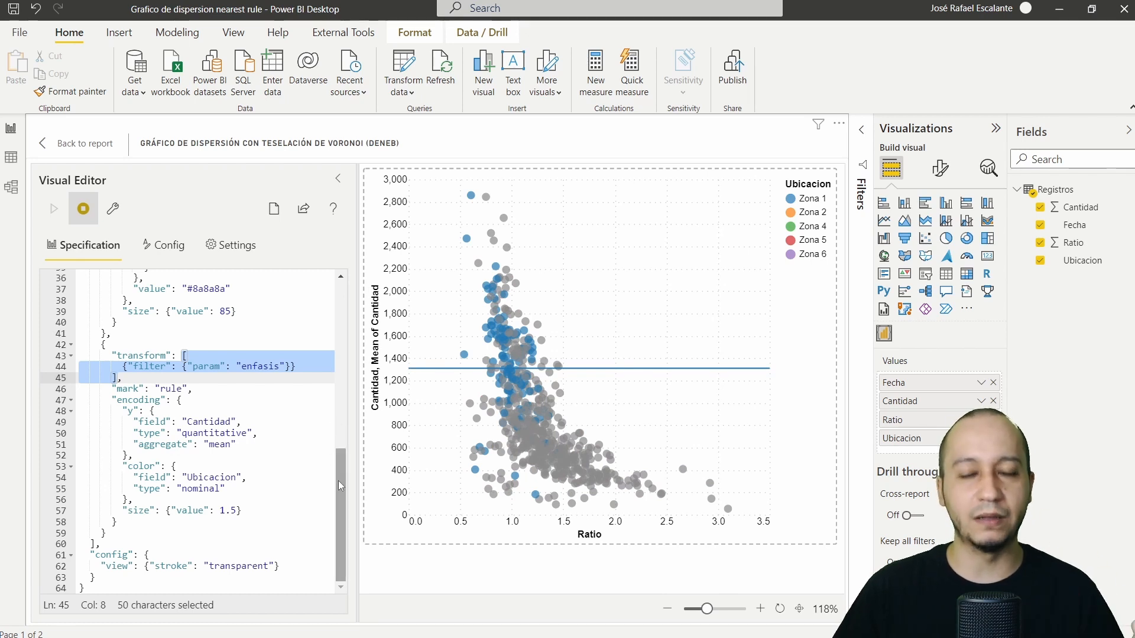
drag(183, 400, 140, 400)
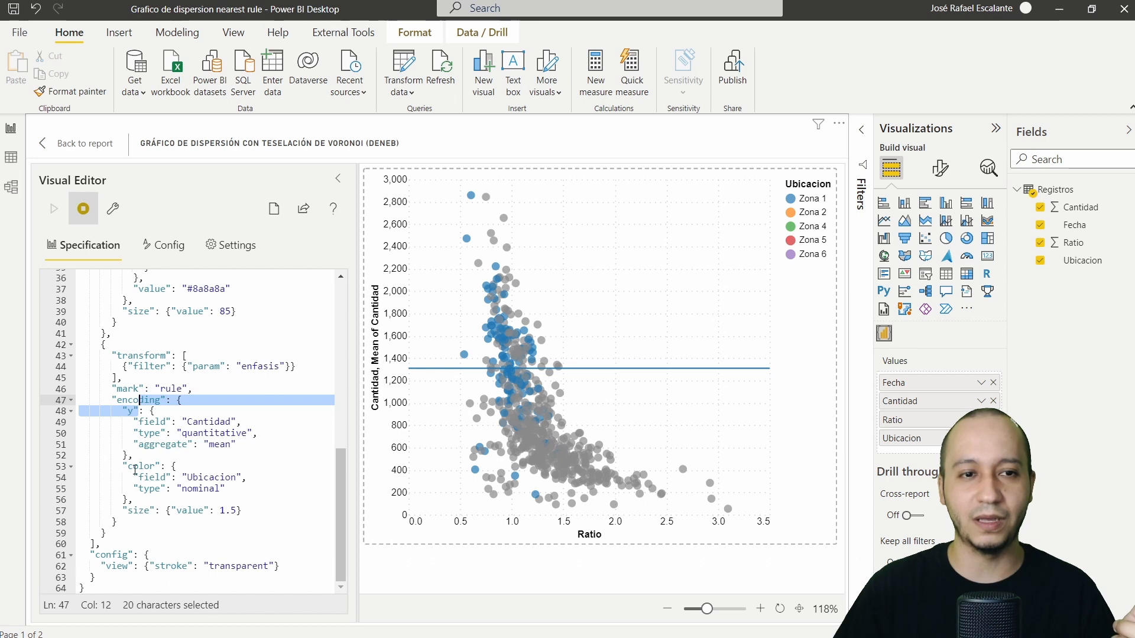
Step: Try replacing the rule layer's "y" encoding key with "x", and restore it to "y"
double_click(130, 412)
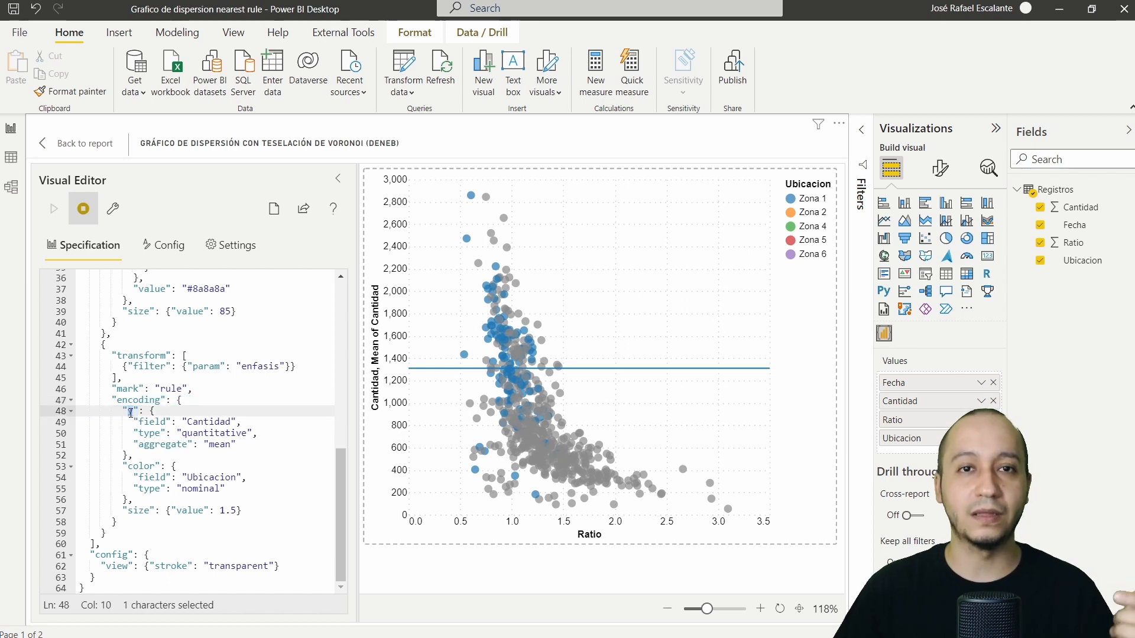
text(y)
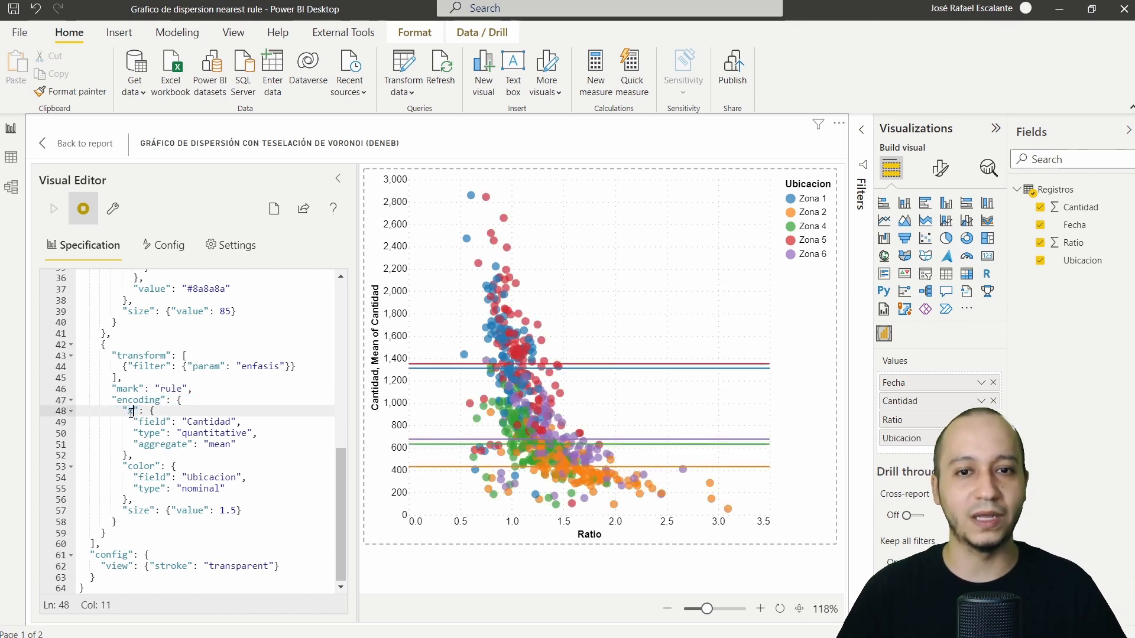
double_click(131, 412)
text(x)
key(BackSpace)
text(y)
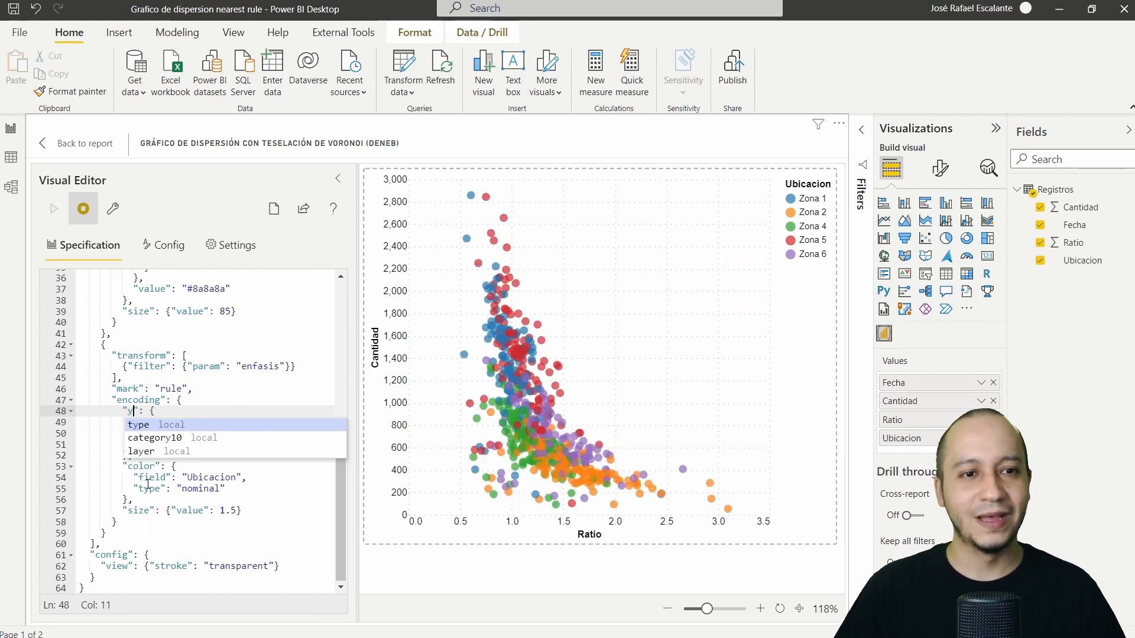
Step: Review the rule layer's size entry and the end of its encoding block, and open the chart's configuration
click(157, 512)
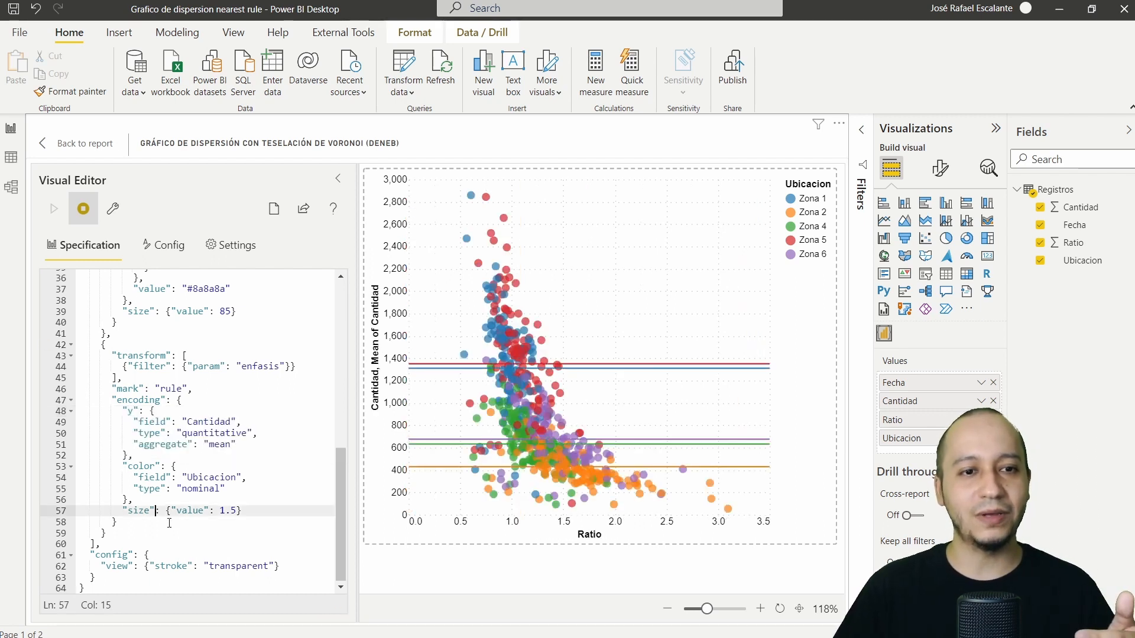
key(Down)
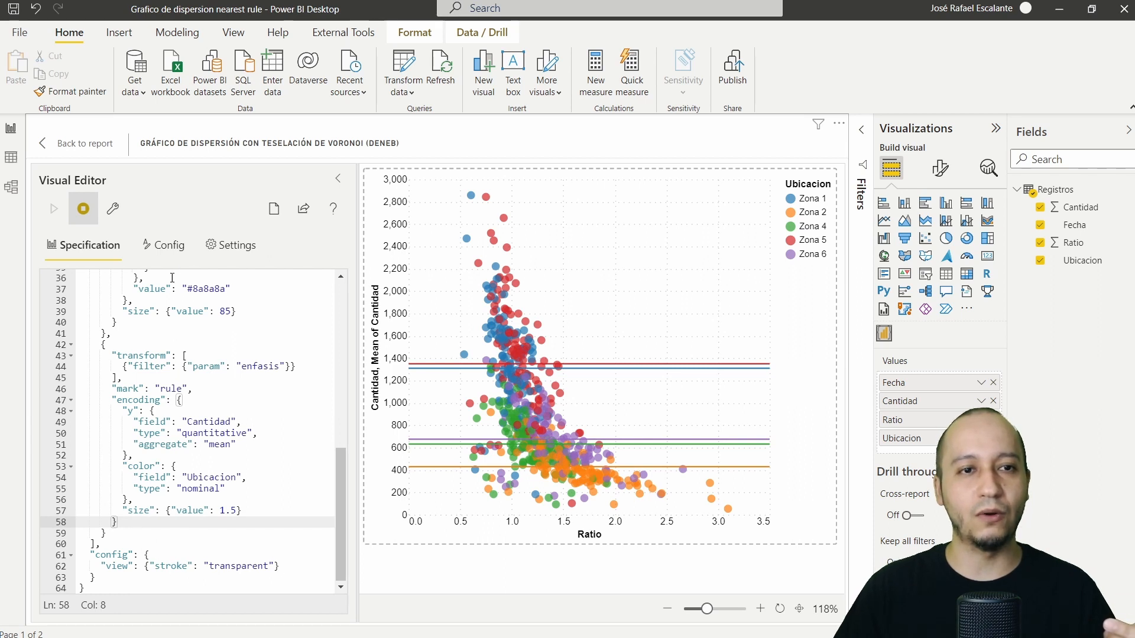
click(165, 245)
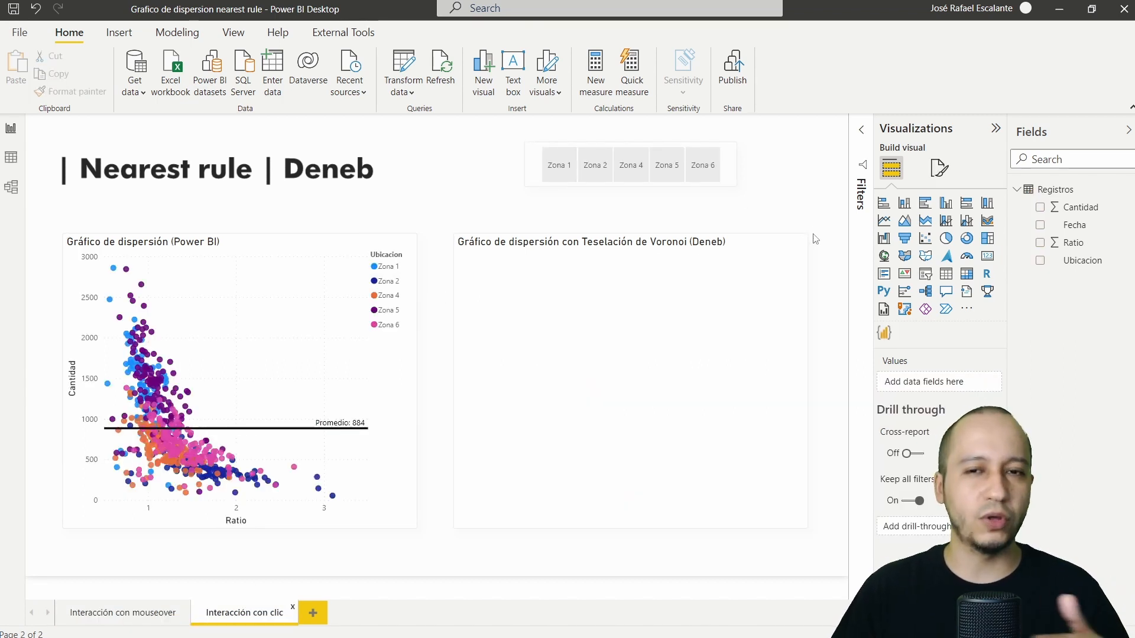
Step: Open the Deneb scatter chart on the "Interacción con clic" page for editing, fit the preview to the available space and enable auto-apply
click(798, 225)
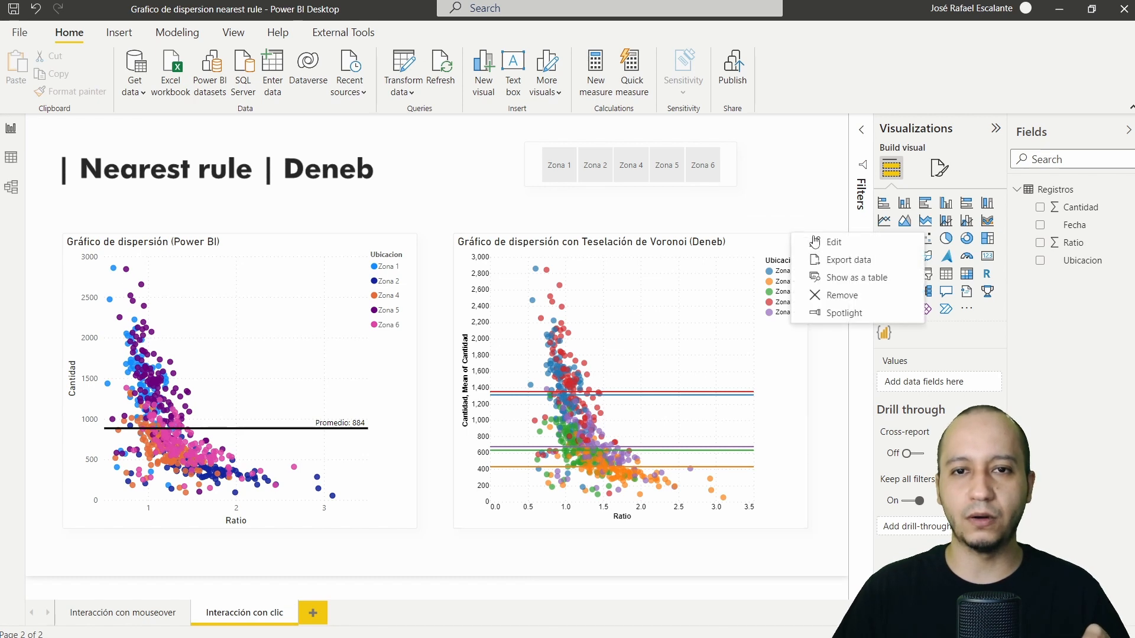
click(828, 242)
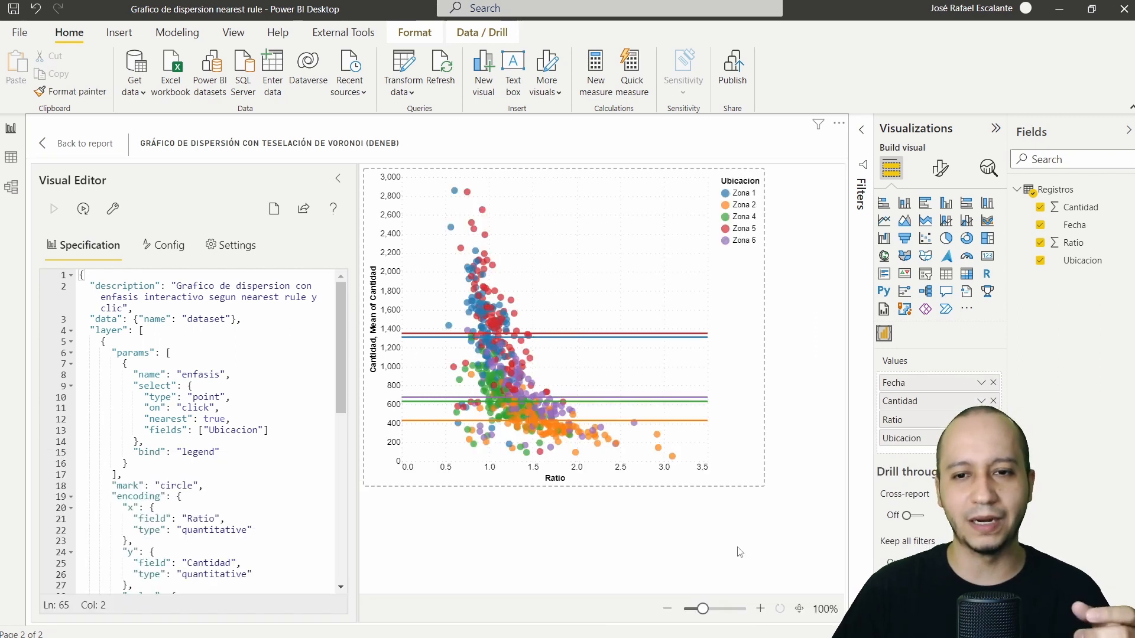
click(798, 609)
click(84, 209)
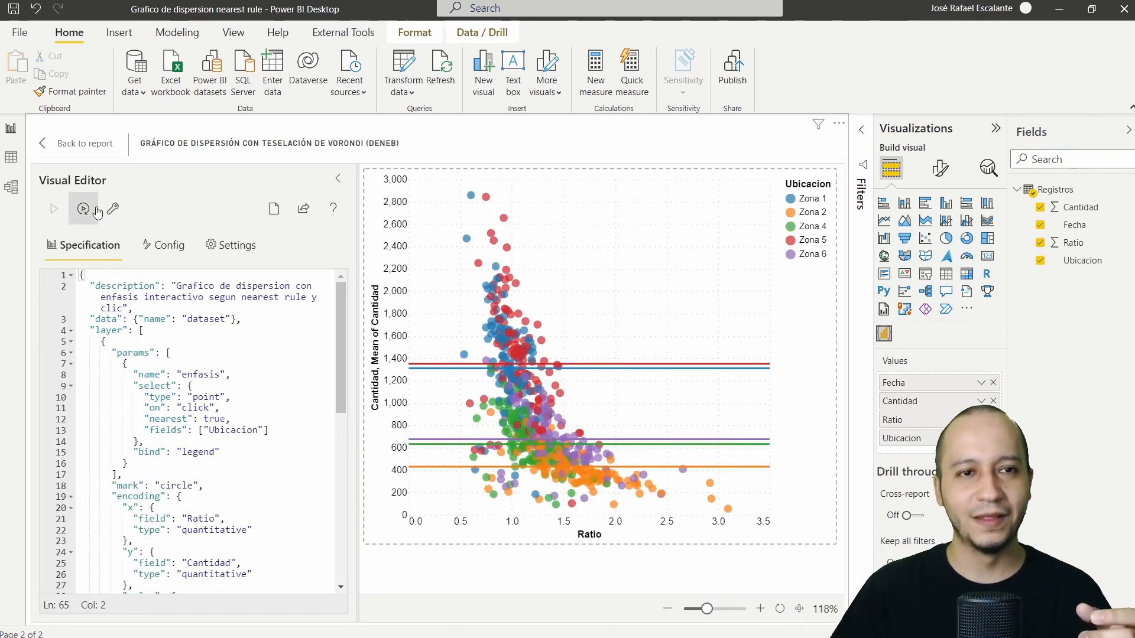
Step: Test the nearest-point selection by picking spots around the scatter plot, highlighting Zona 5, Zona 1 and Zona 6 in turn
click(534, 240)
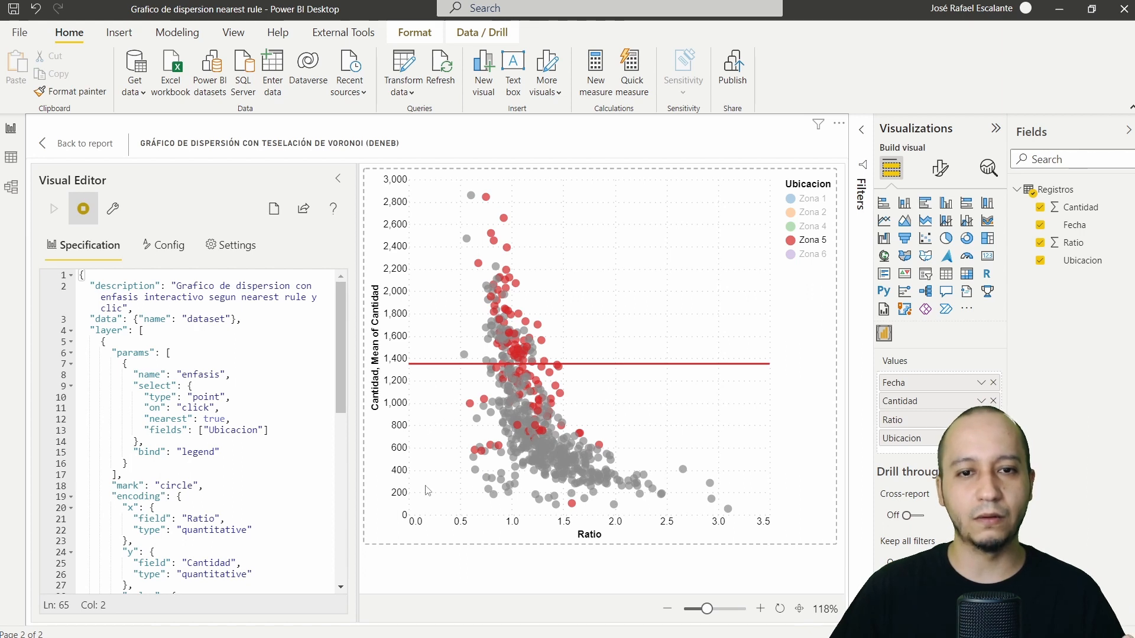
click(444, 482)
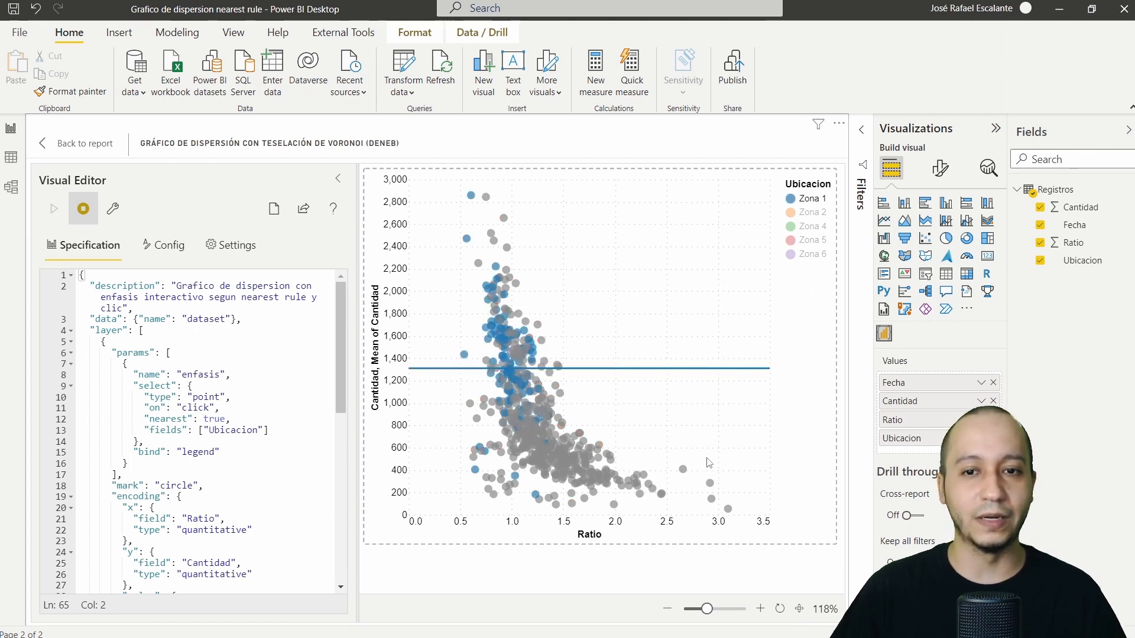
click(649, 483)
click(558, 391)
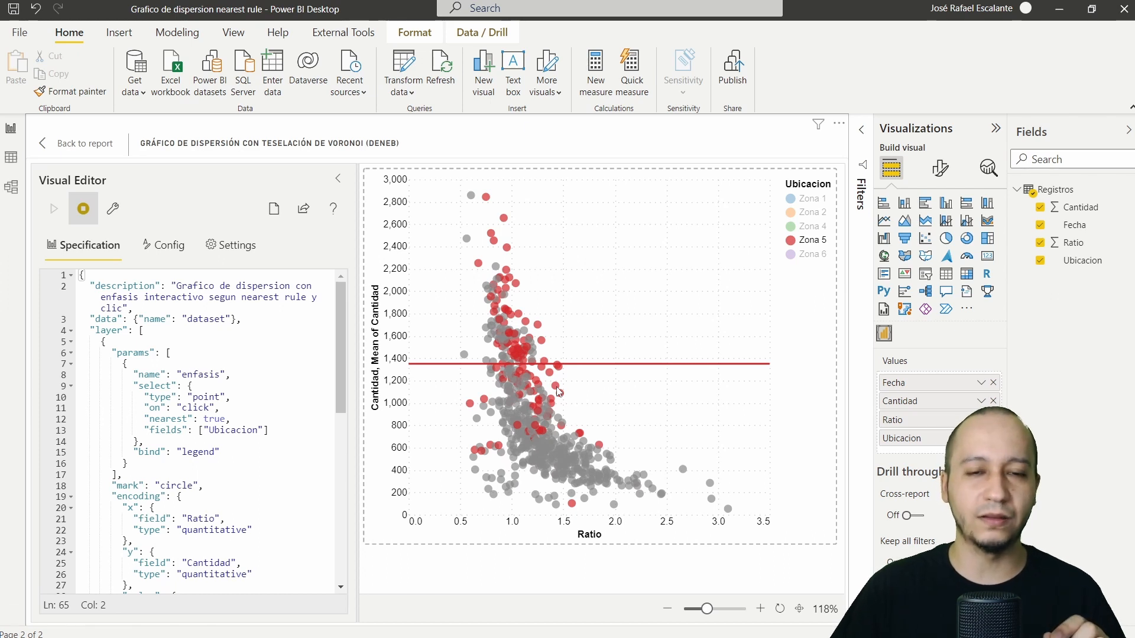
click(507, 490)
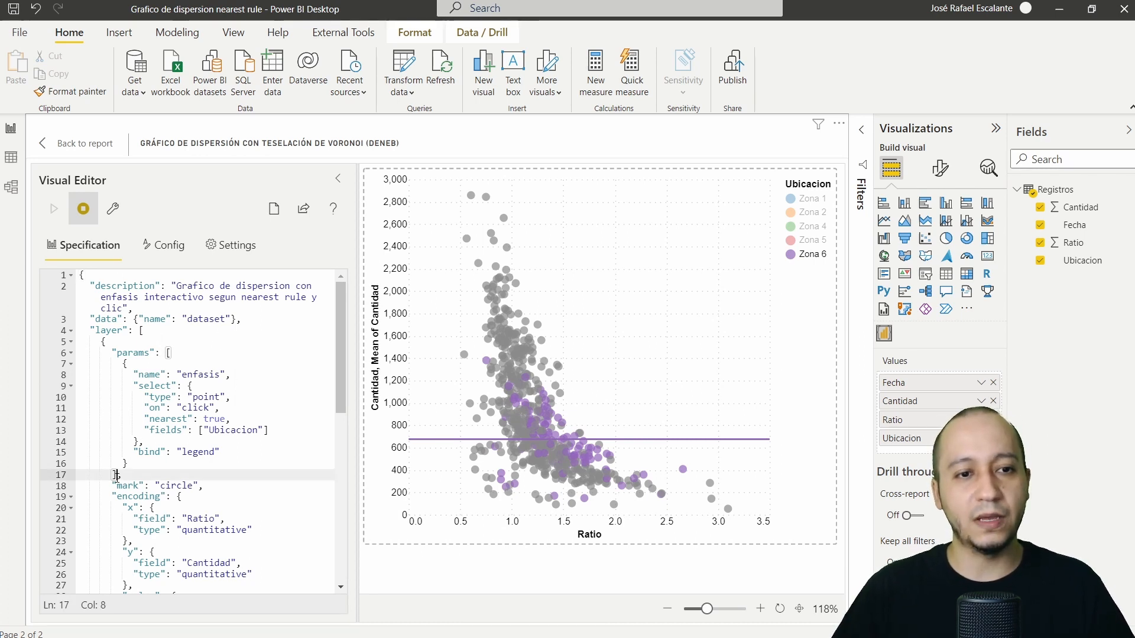
Step: Examine the "enfasis" params block, including its name and the "click" value of its "on" event
double_click(119, 474)
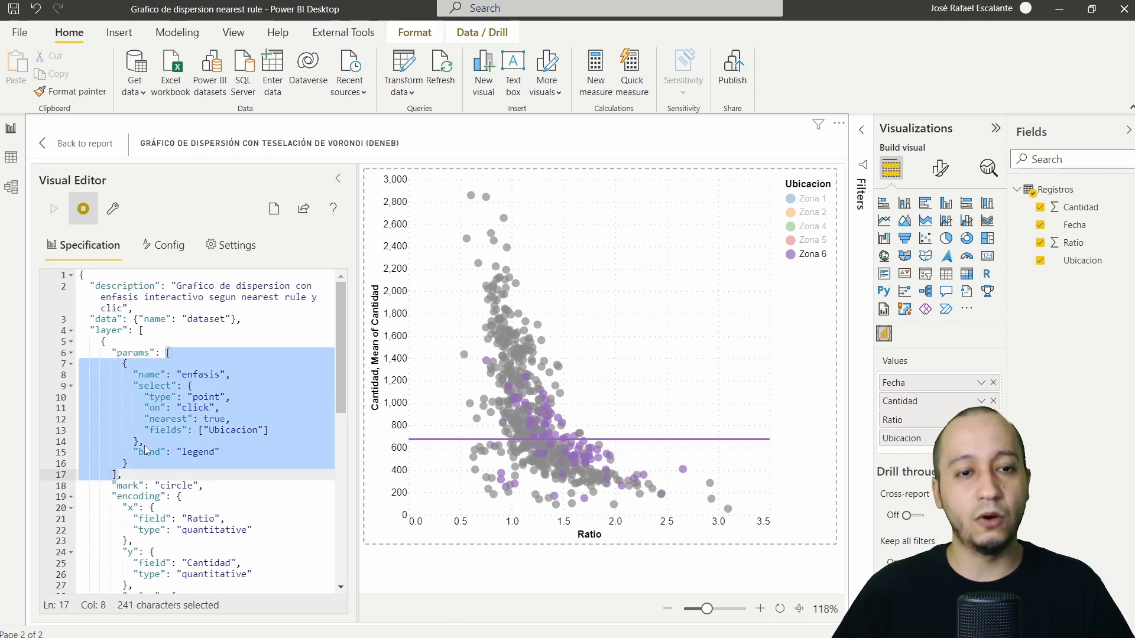
click(198, 374)
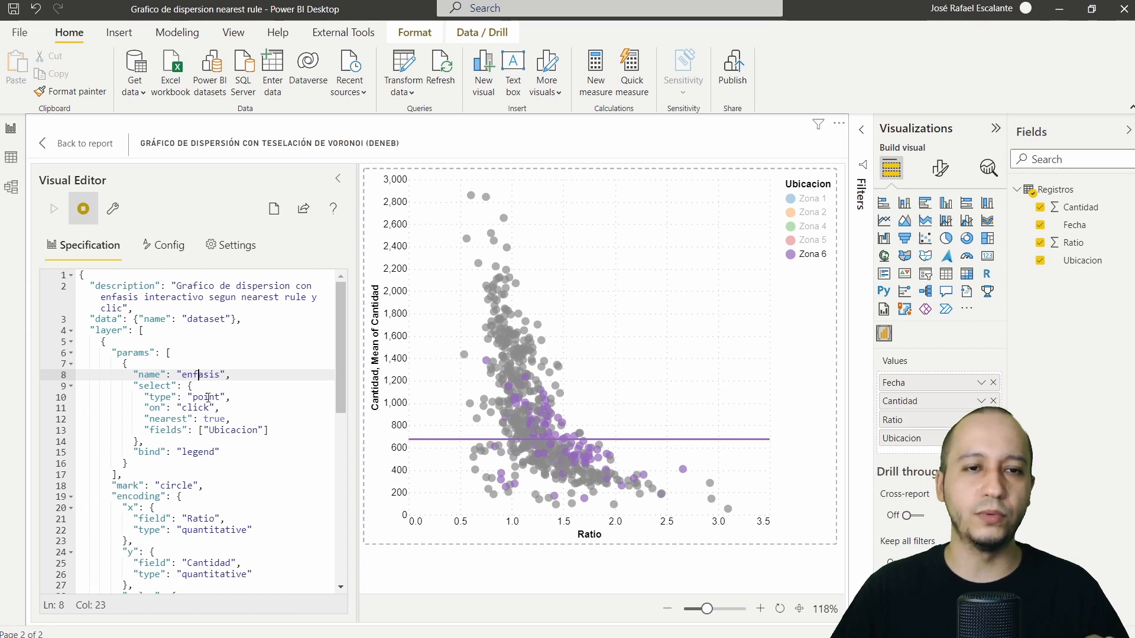
double_click(191, 408)
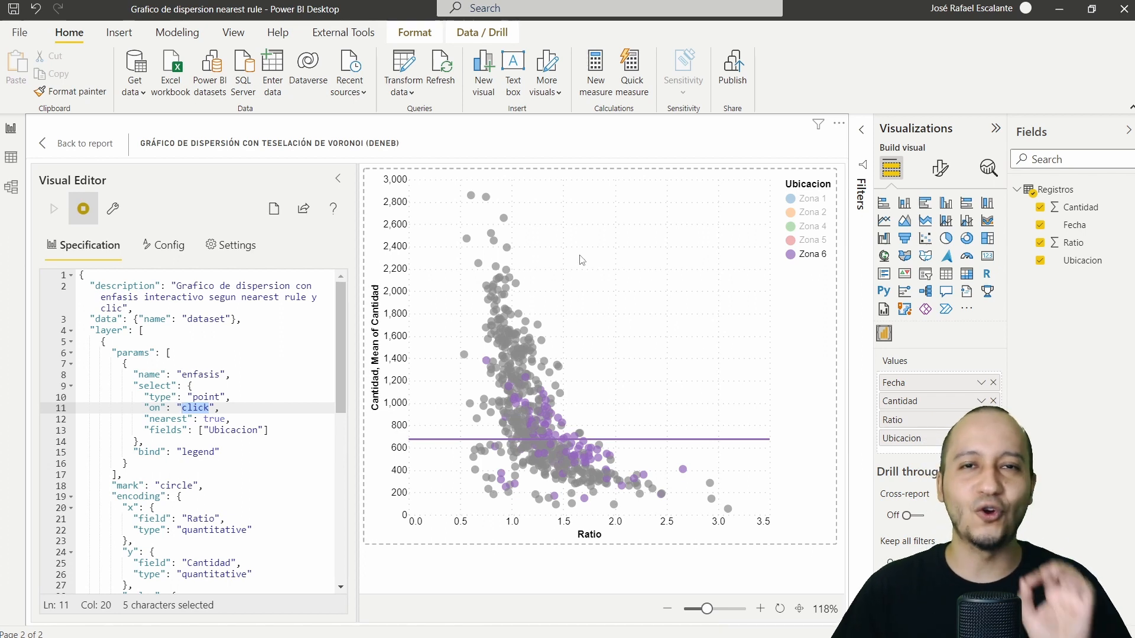
Step: Highlight Zona 1 and Zona 2 by selecting empty plot spots nearest to their points
click(549, 234)
click(440, 307)
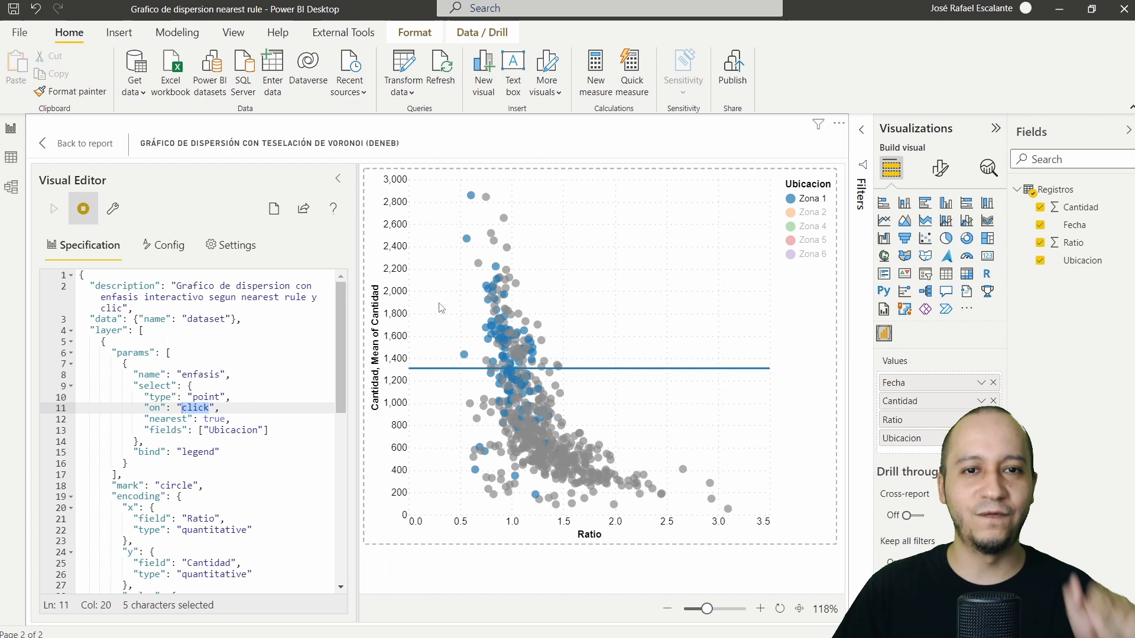
click(741, 471)
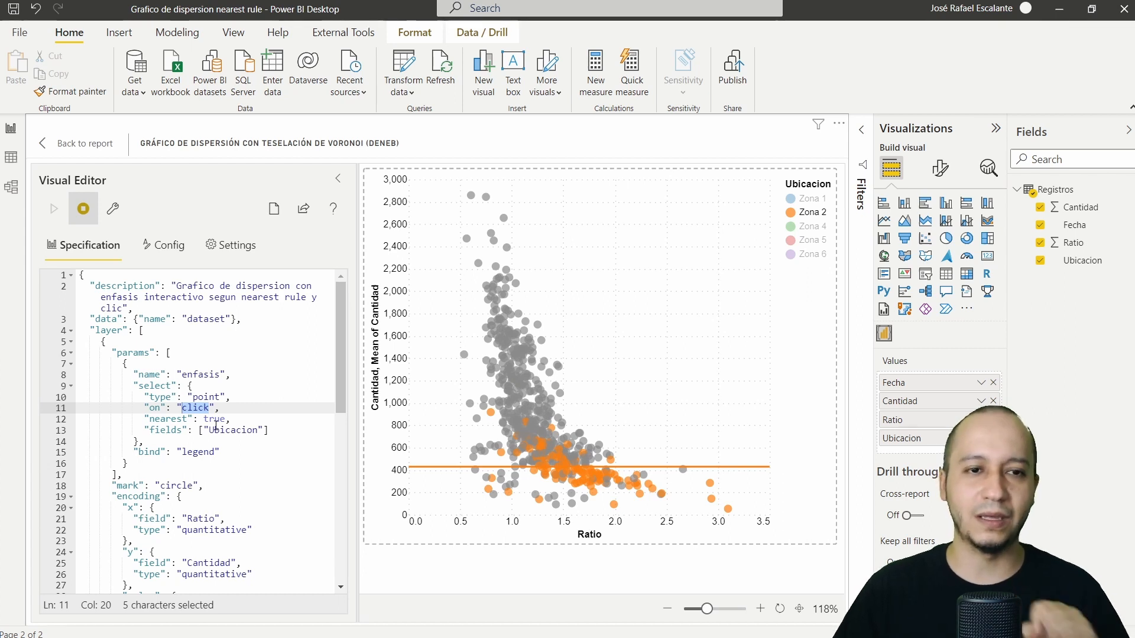
Step: Examine the "nearest" and "bind": "legend" settings, and test the legend binding by highlighting Zona 6, Zona 4 and Zona 1 together
double_click(216, 420)
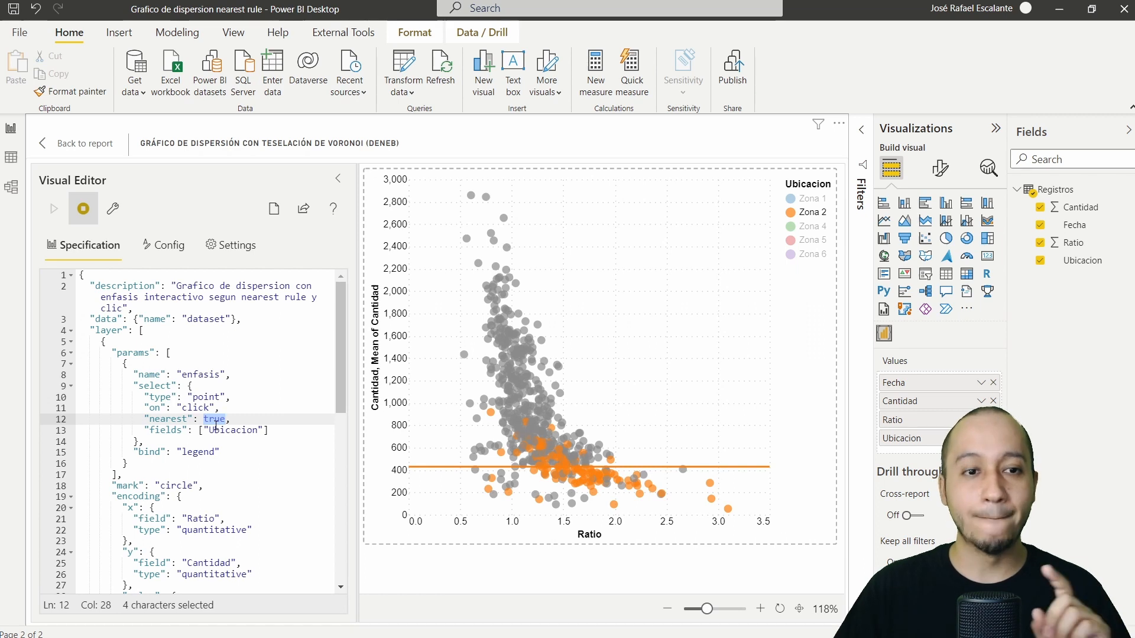
drag(228, 452, 135, 457)
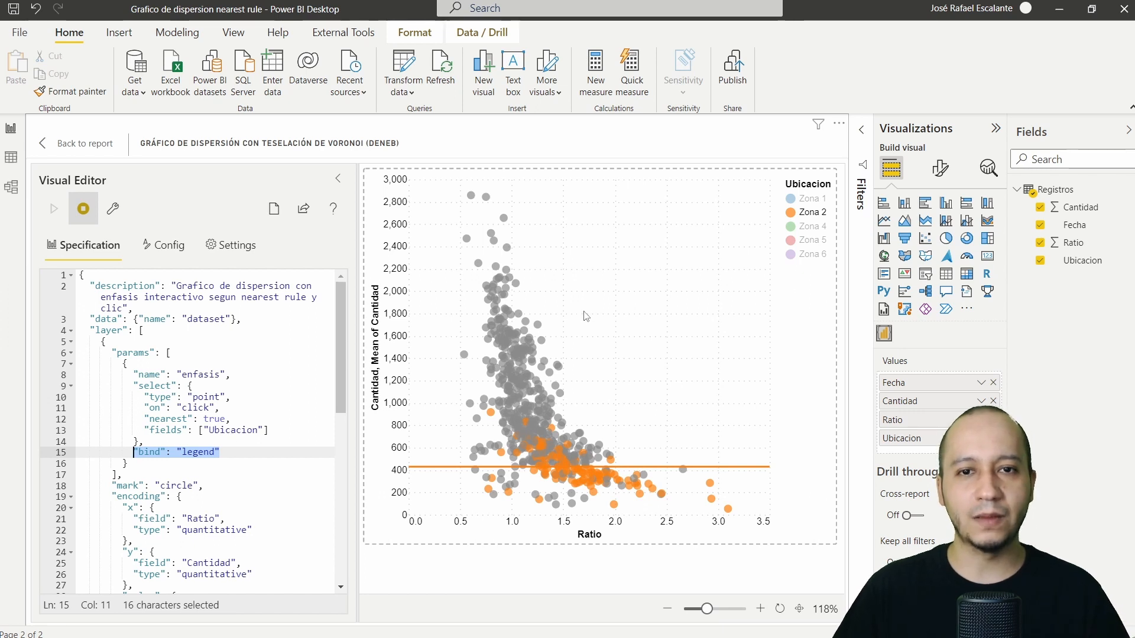
click(790, 239)
click(792, 255)
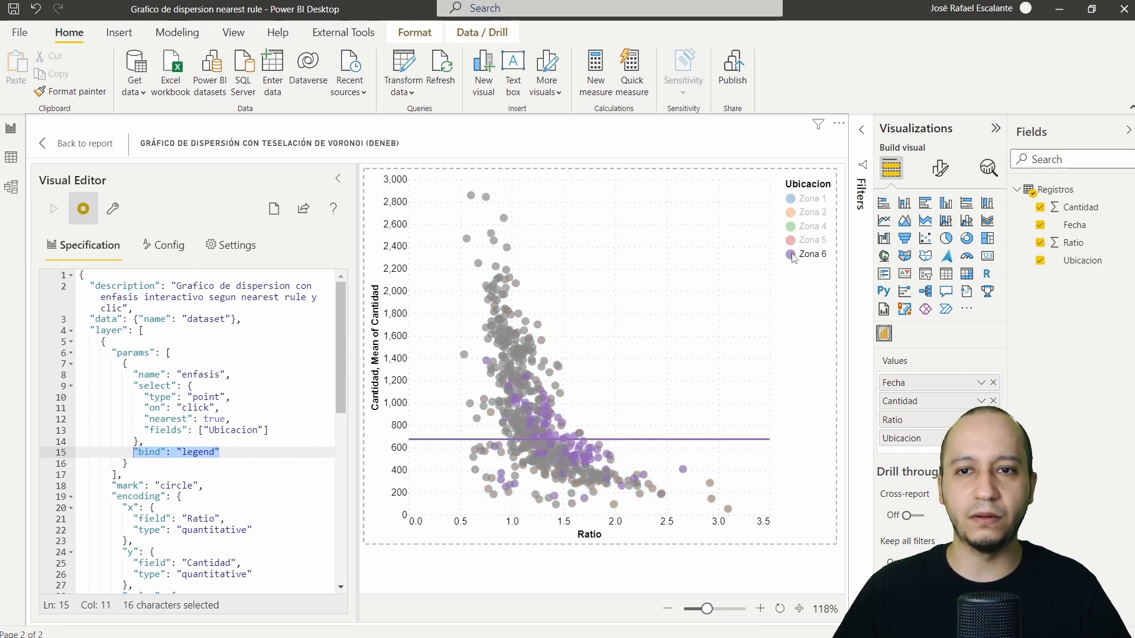
shift+click(792, 228)
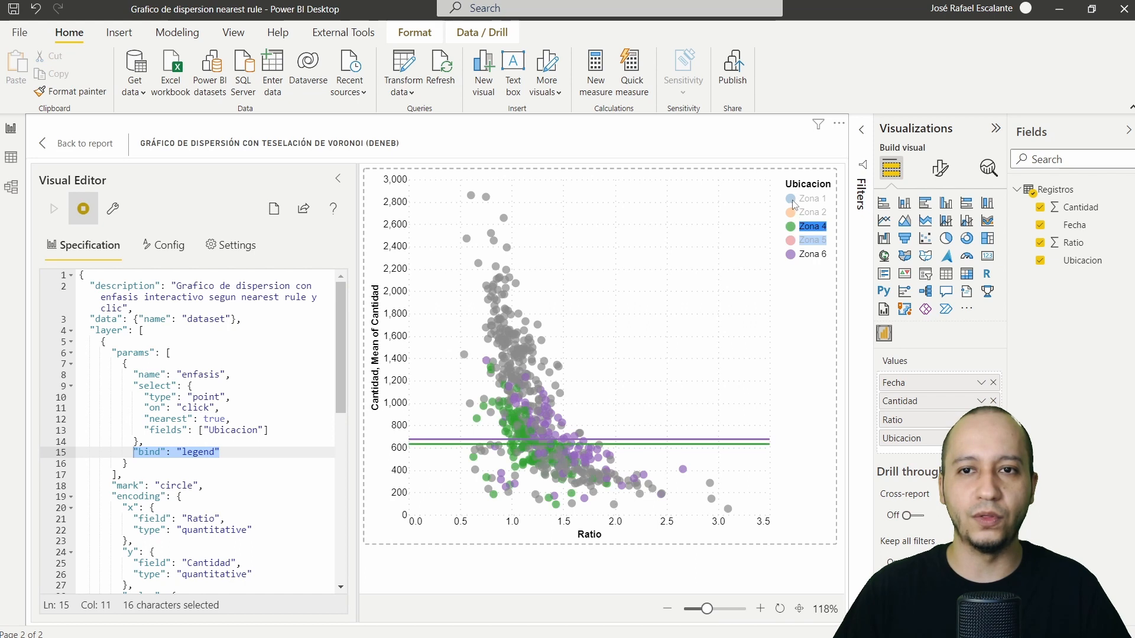
shift+click(792, 199)
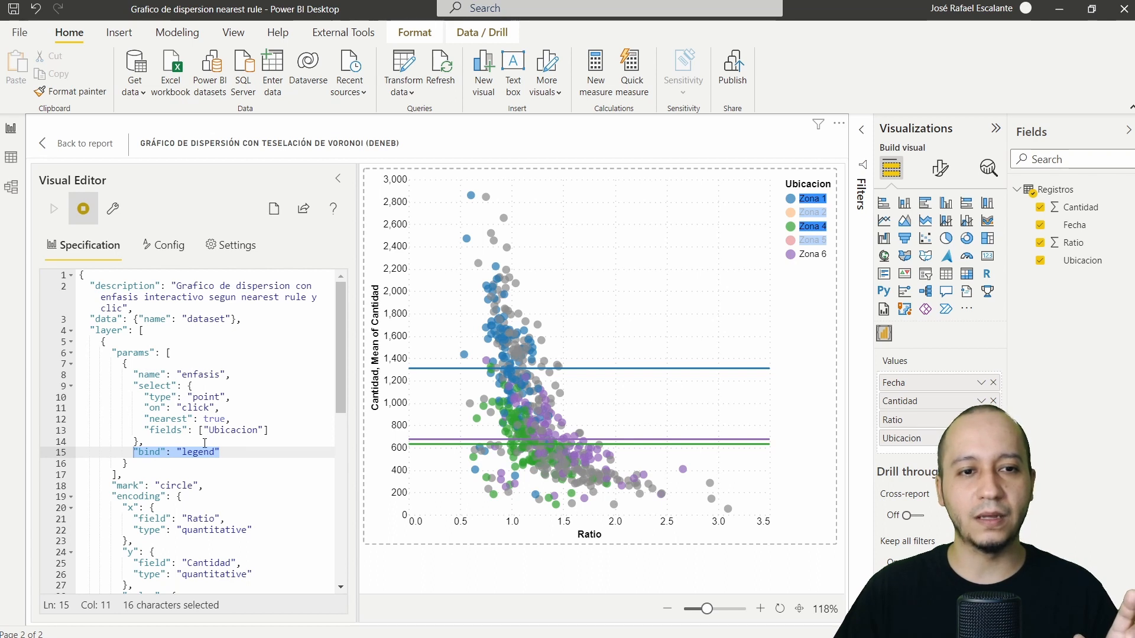
Step: Return to the report and switch to the "Interacción con mouseover" page
scroll(205, 443, down, 12)
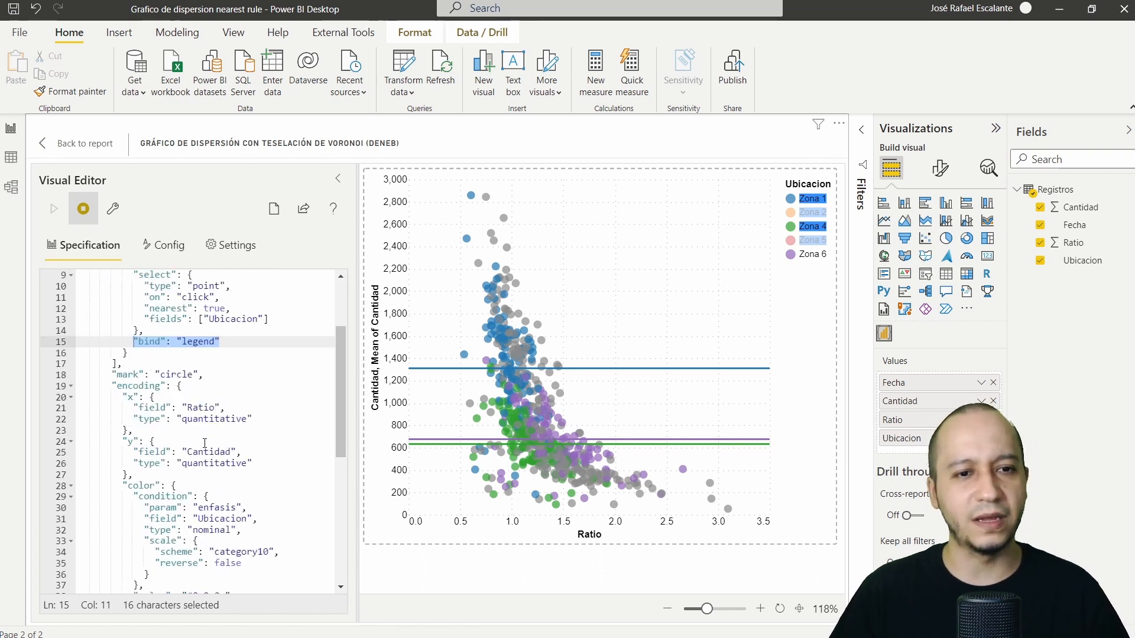
click(94, 145)
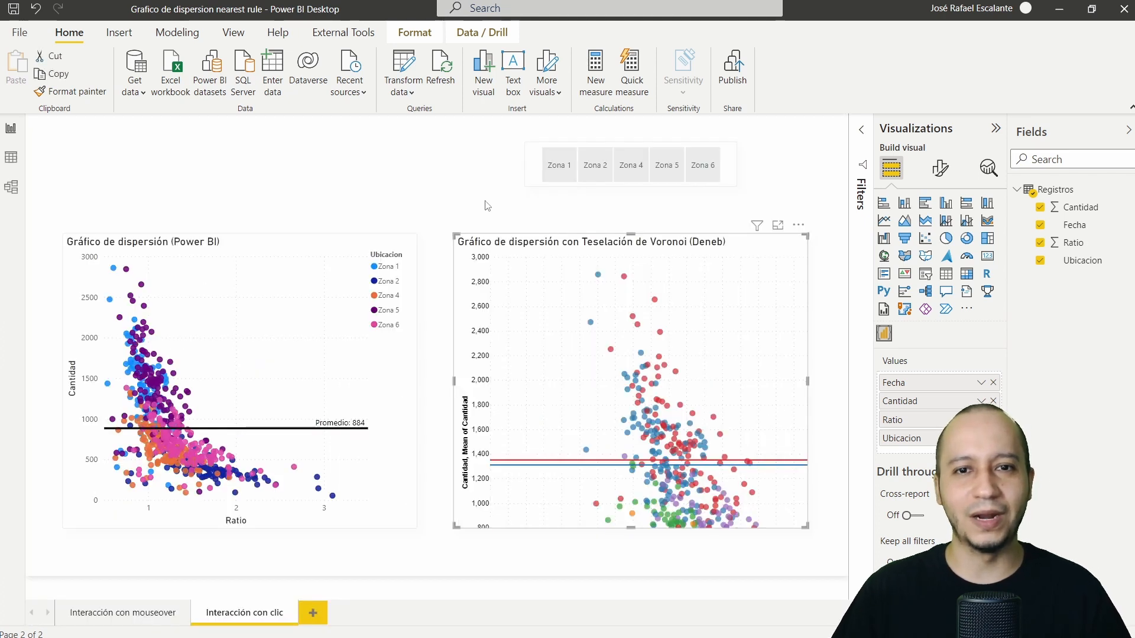
click(627, 211)
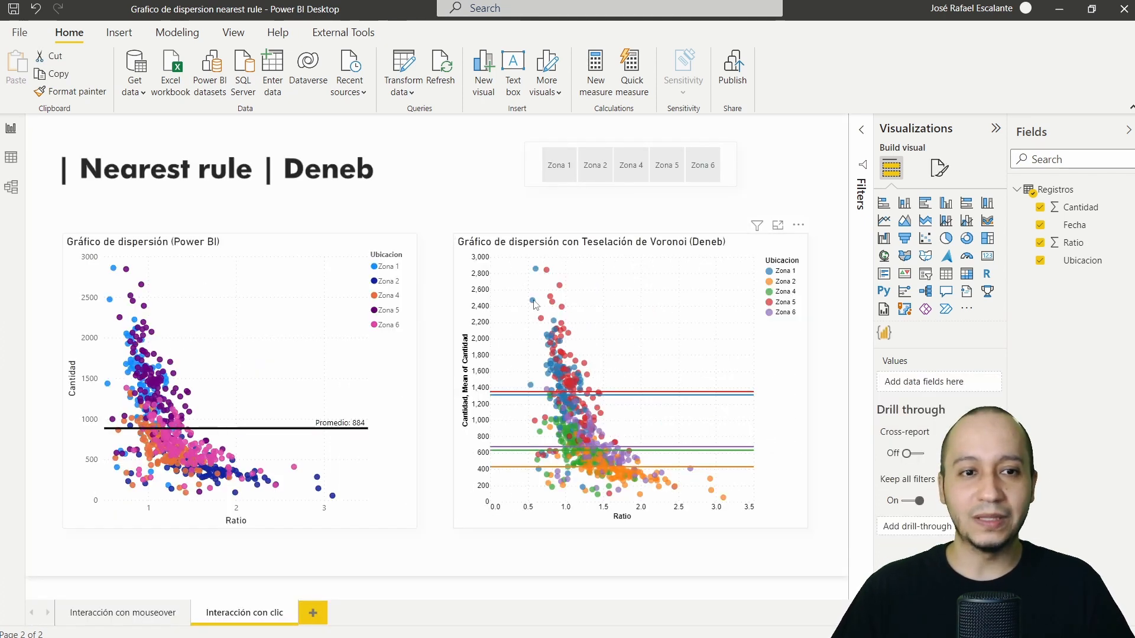
click(148, 613)
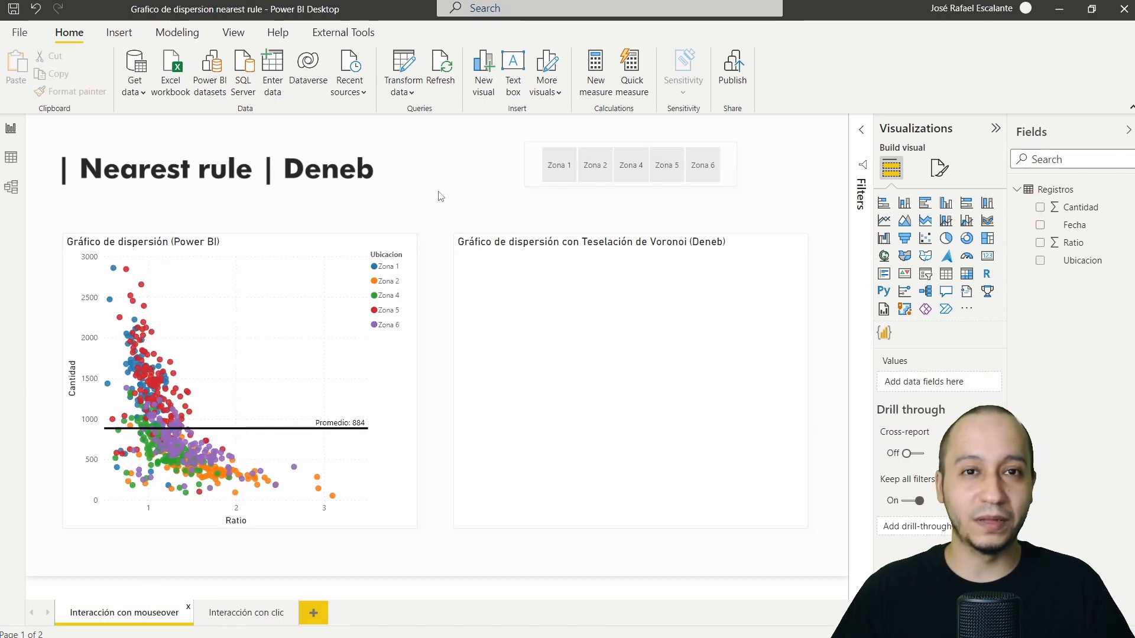